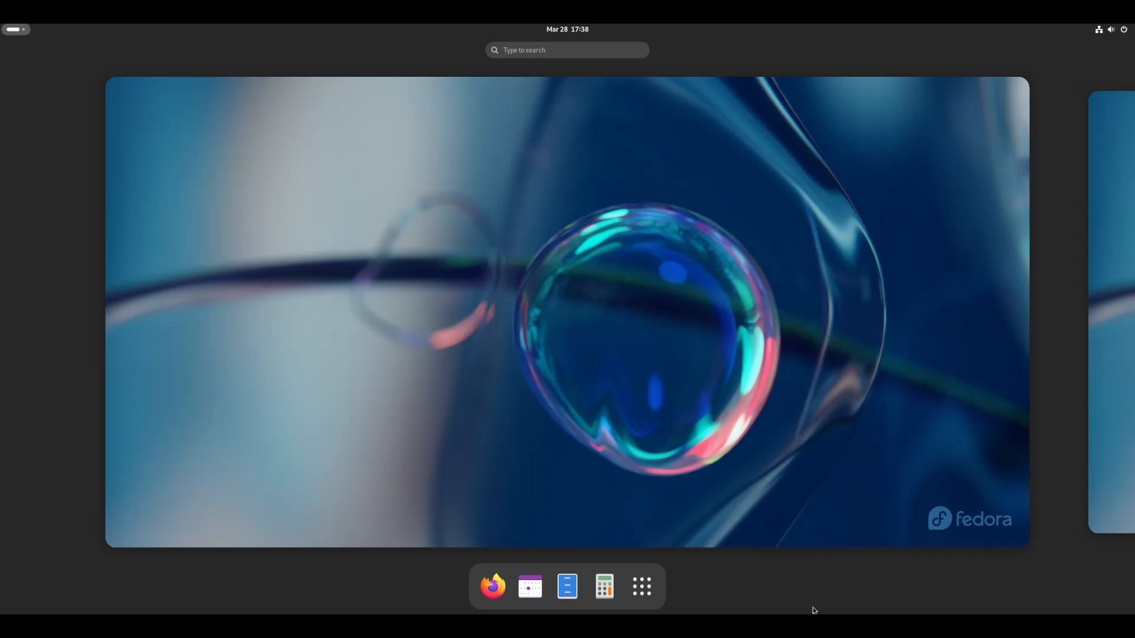
# - Launch Firefox from the dock and look through the Fedora start page
pyautogui.click(494, 581)
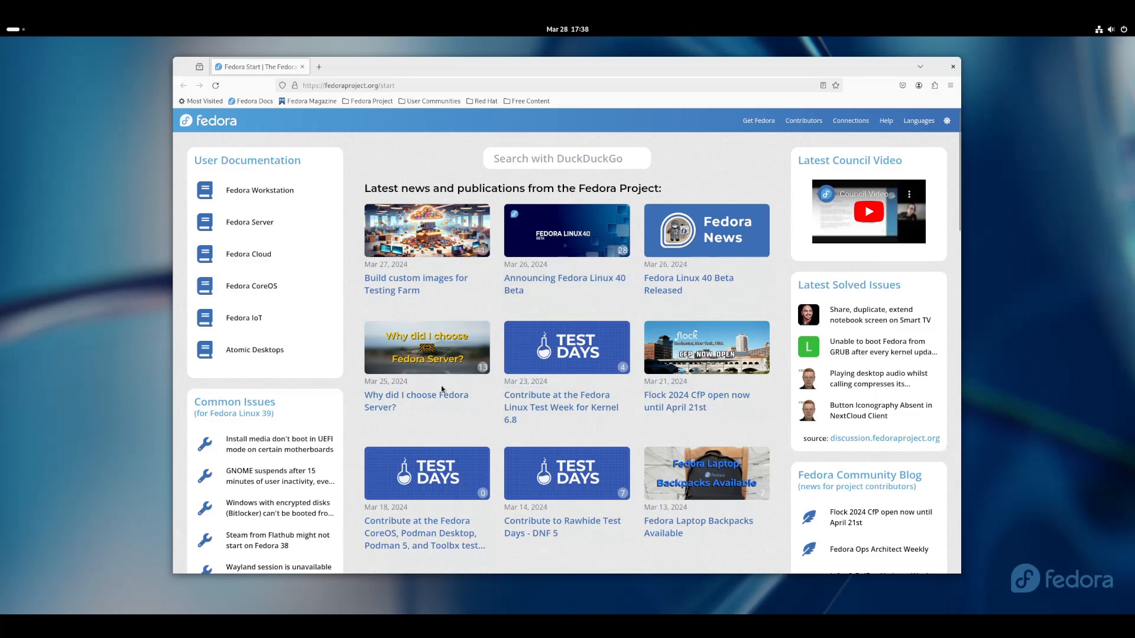
pyautogui.scroll(-3, 449, 396)
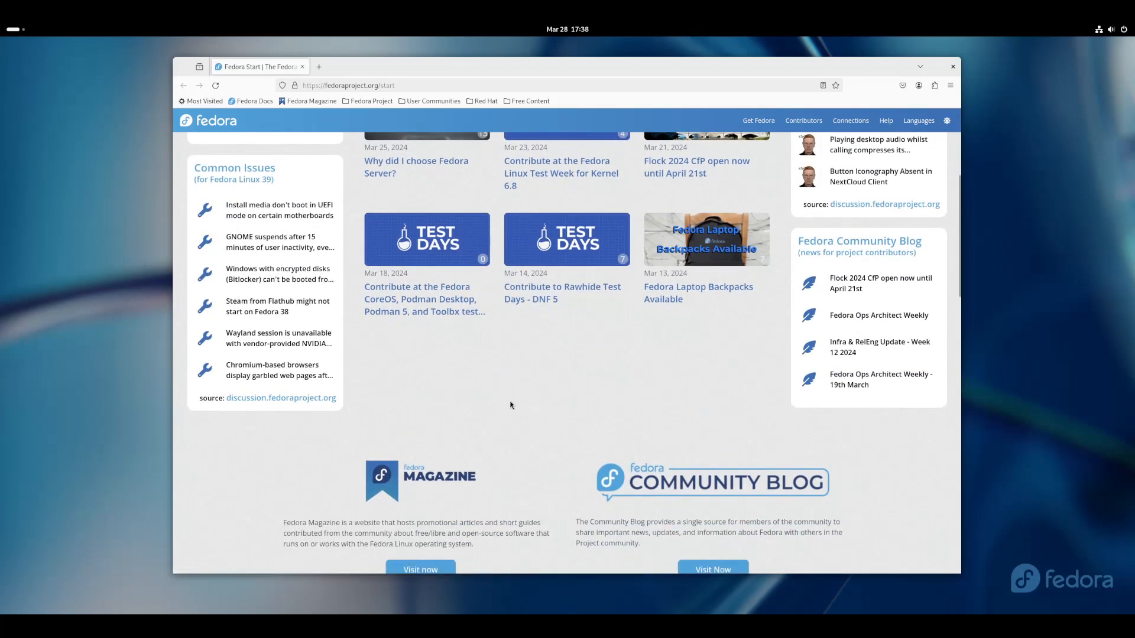
pyautogui.scroll(-2, 510, 402)
pyautogui.scroll(5, 506, 373)
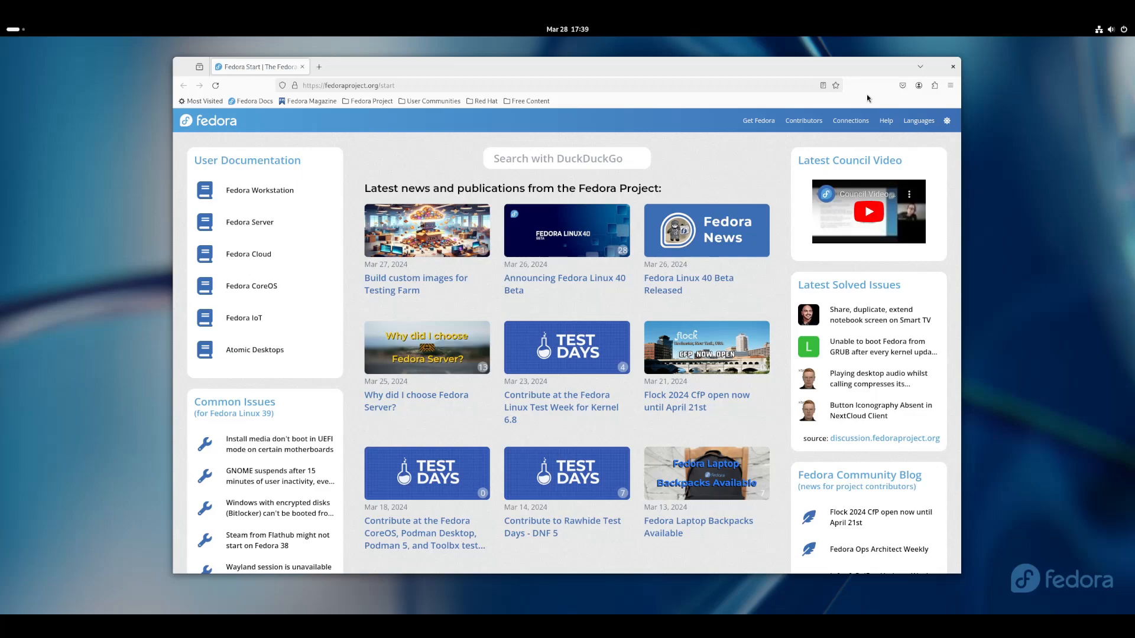
# - Open the Firefox settings, then switch to the Fedora start page and back to Settings
pyautogui.click(950, 87)
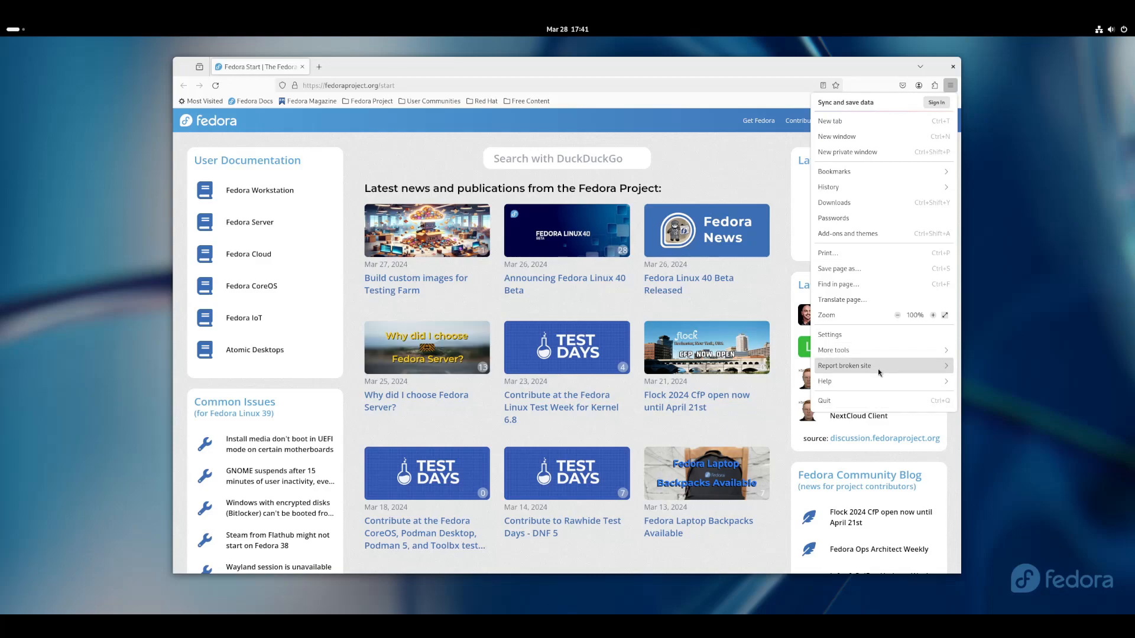
pyautogui.click(849, 335)
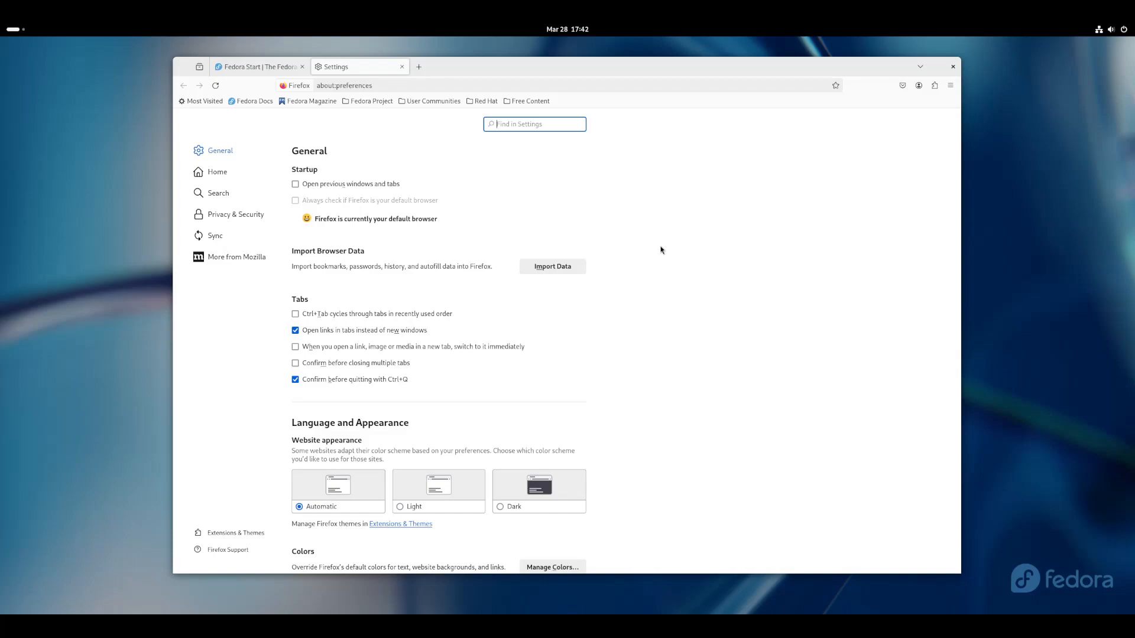
pyautogui.click(249, 68)
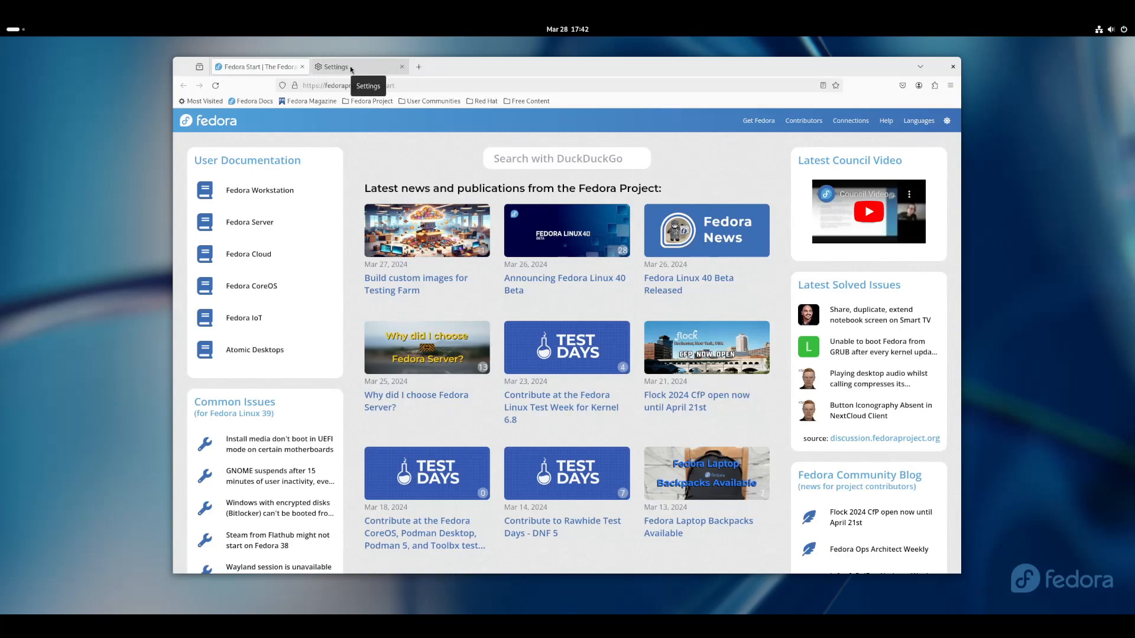
pyautogui.click(351, 70)
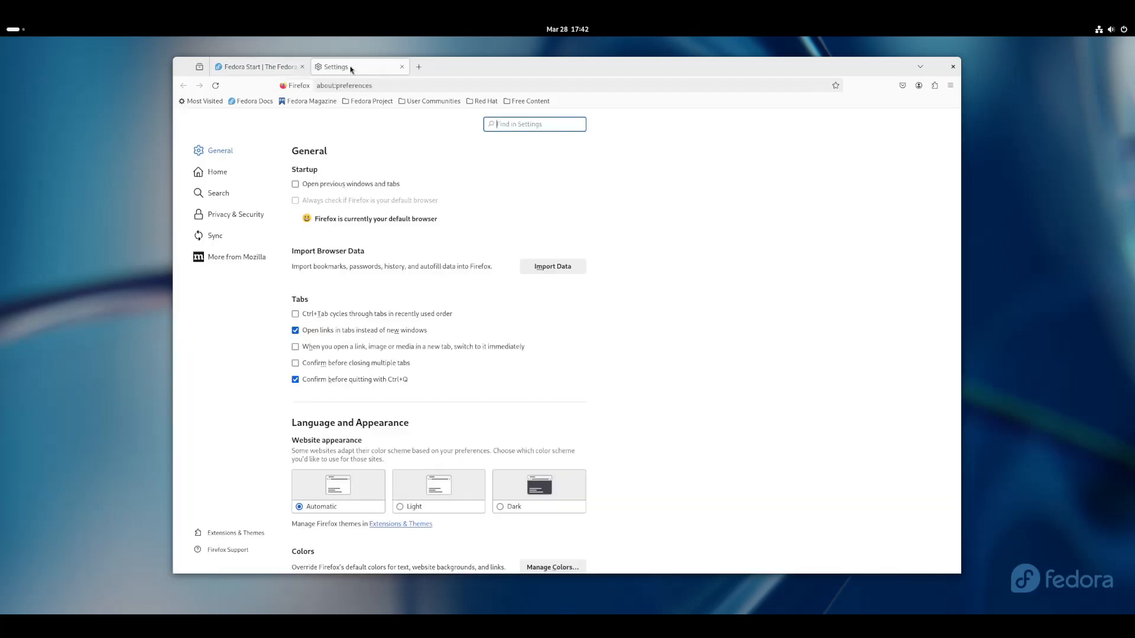
pyautogui.moveTo(362, 71); pyautogui.dragTo(249, 72)
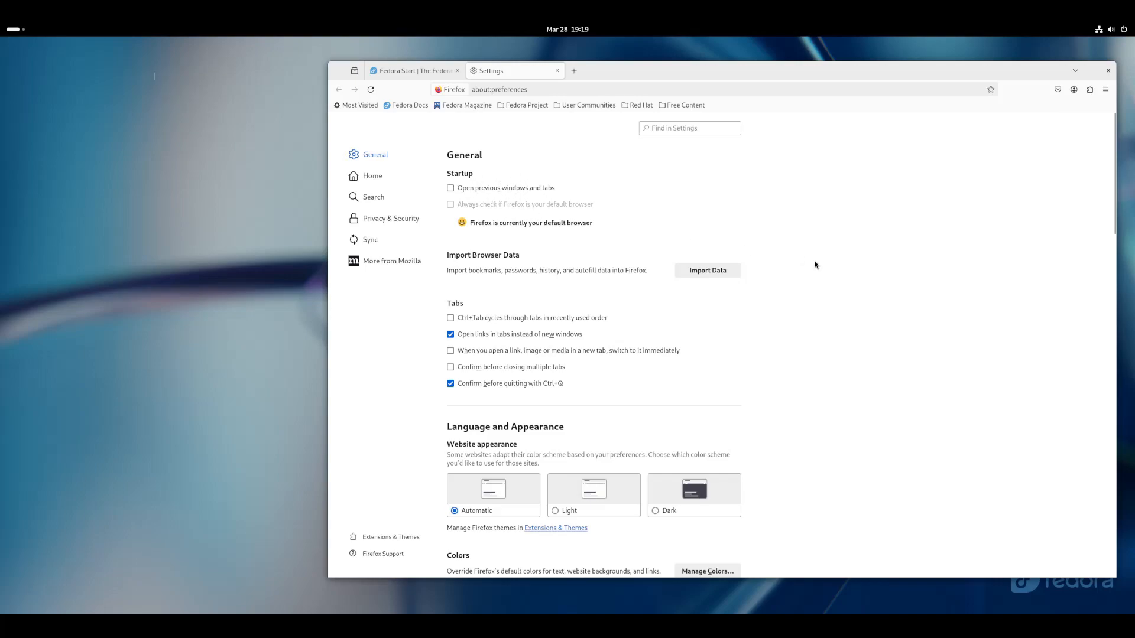
# - In the Tabs settings, turn on confirmation before closing multiple tabs and turn it back off
pyautogui.scroll(-2, 810, 260)
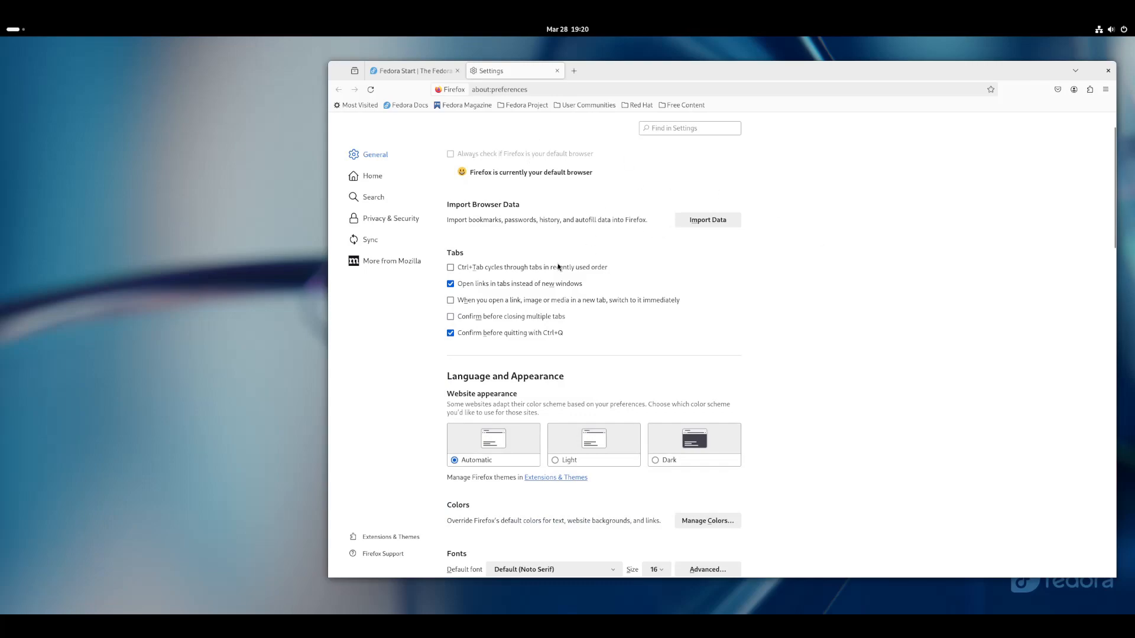
pyautogui.scroll(-2, 541, 268)
pyautogui.scroll(-2, 616, 289)
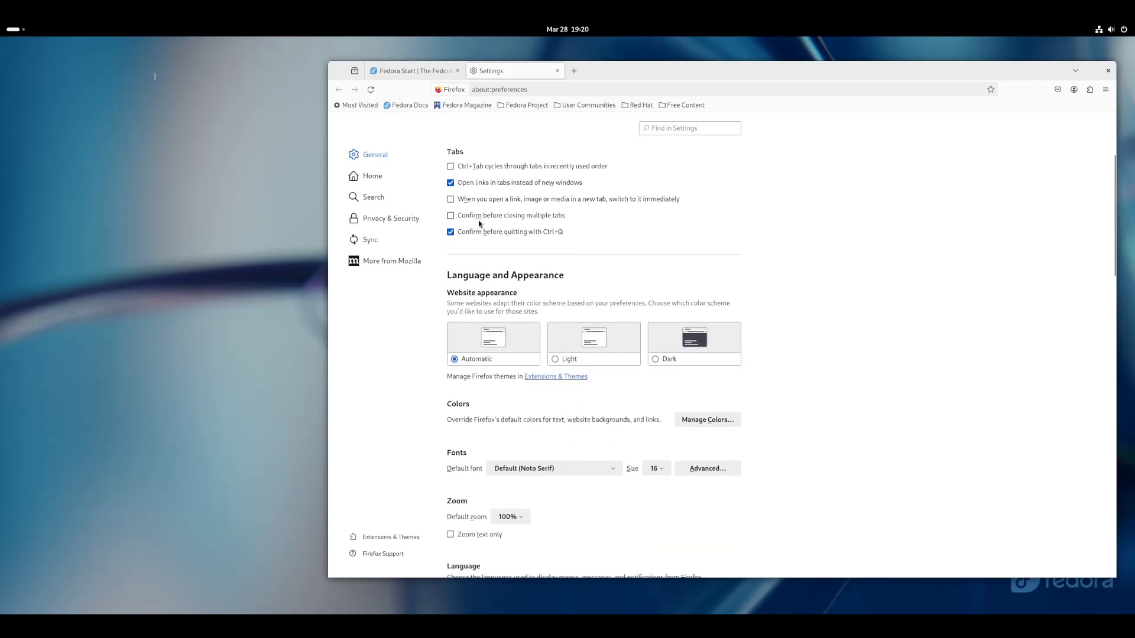
pyautogui.scroll(2, 508, 217)
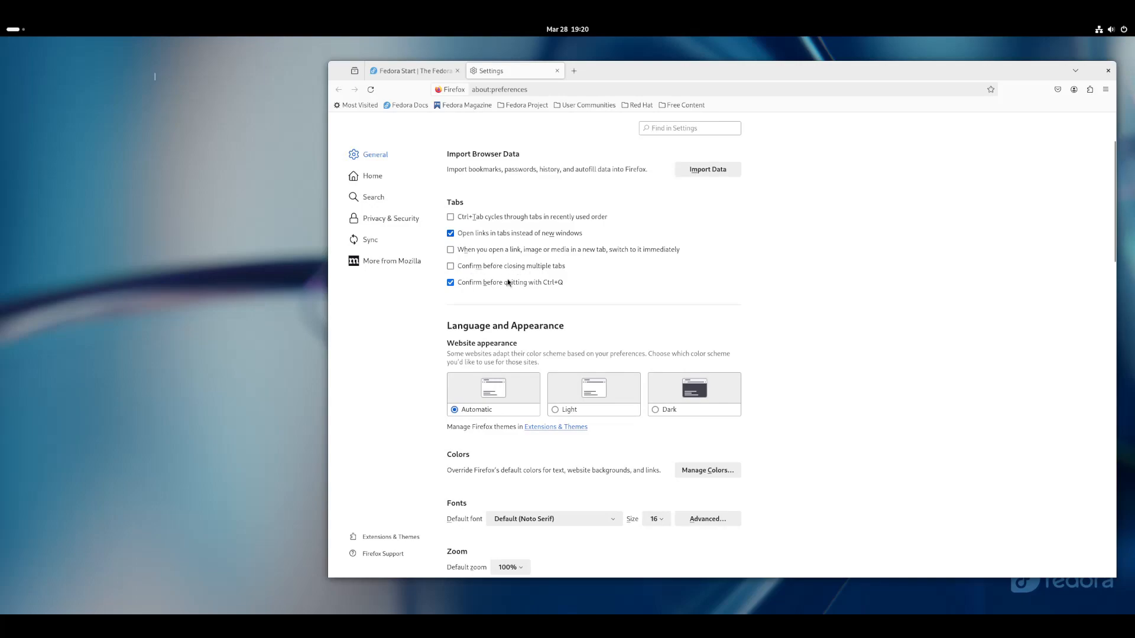
pyautogui.click(475, 267)
pyautogui.click(498, 266)
# - With the website appearance left on Automatic, turn the desktop's Dark Style on and back off
pyautogui.scroll(-3, 813, 280)
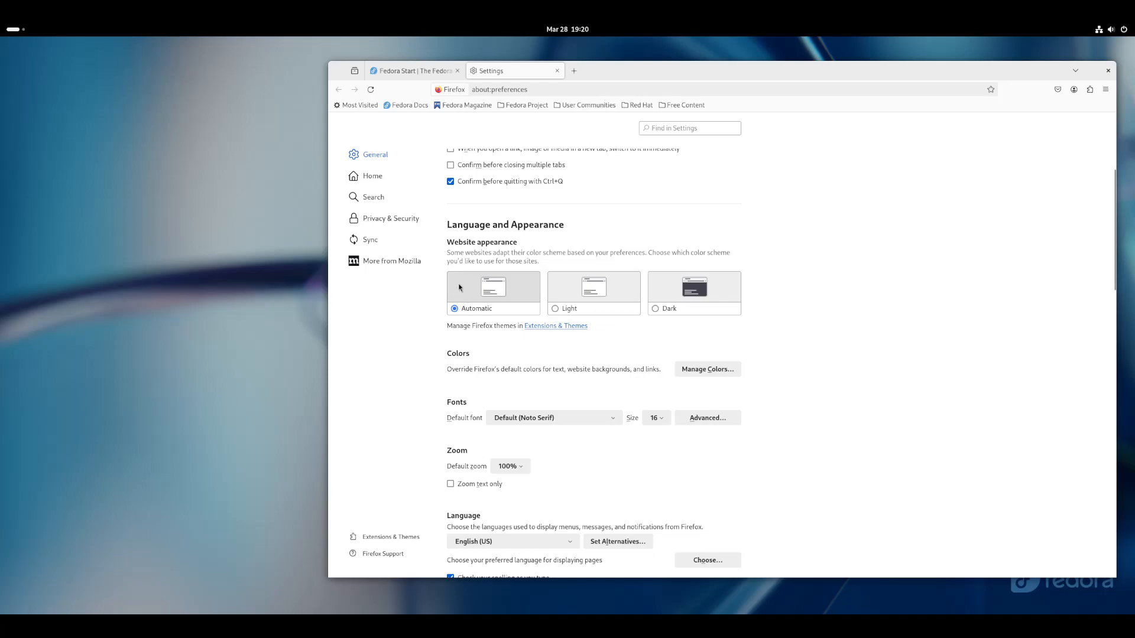
pyautogui.click(1123, 33)
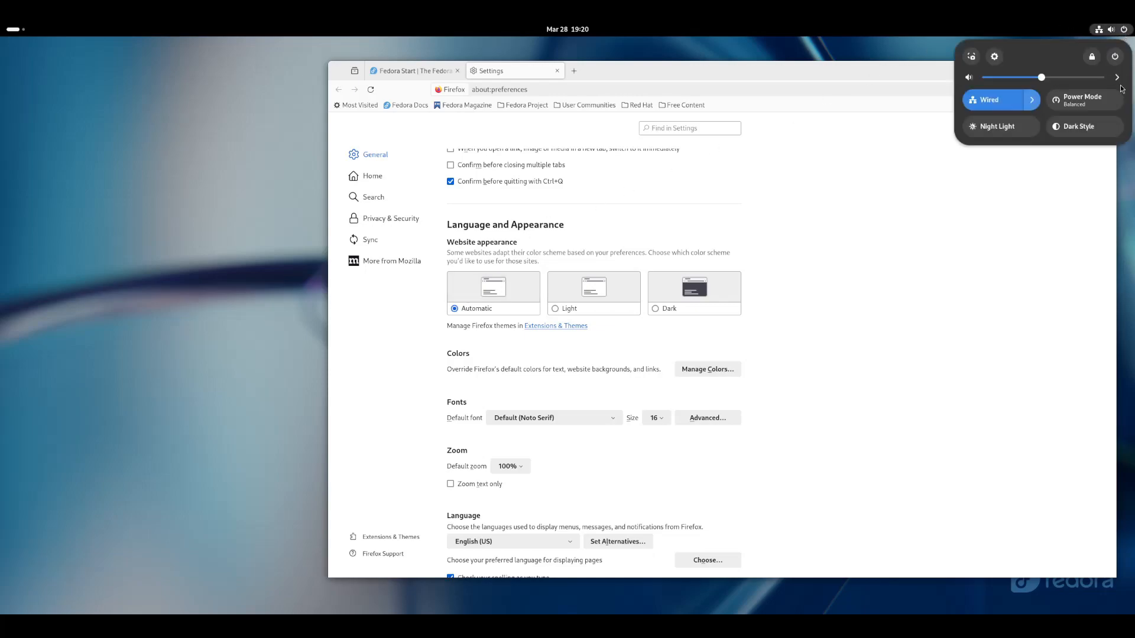
pyautogui.click(1073, 126)
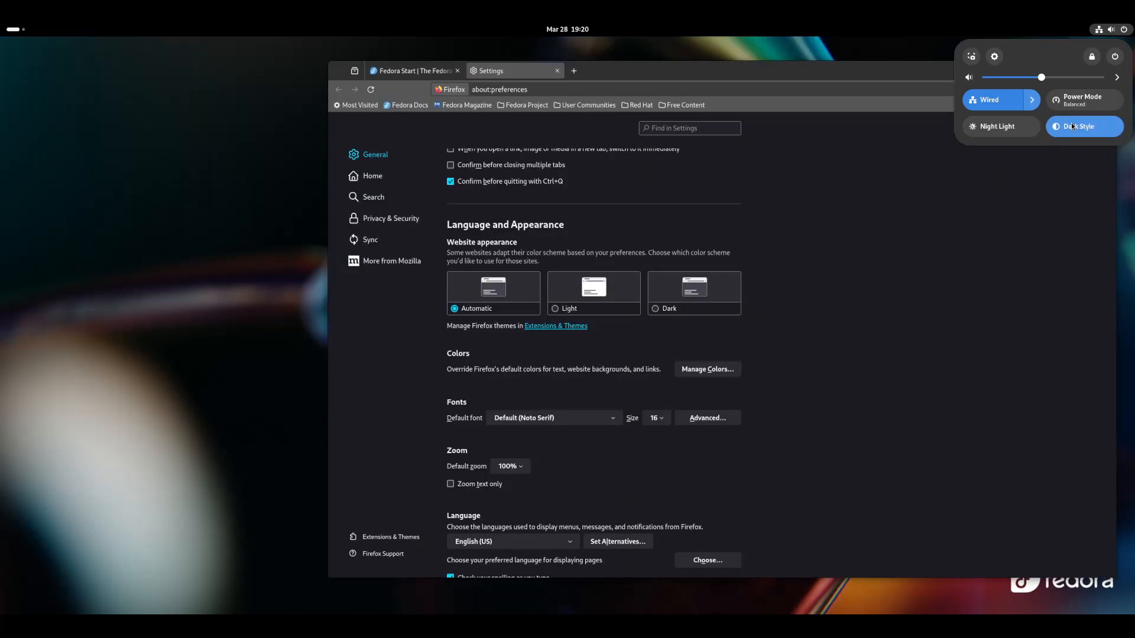
pyautogui.click(1073, 126)
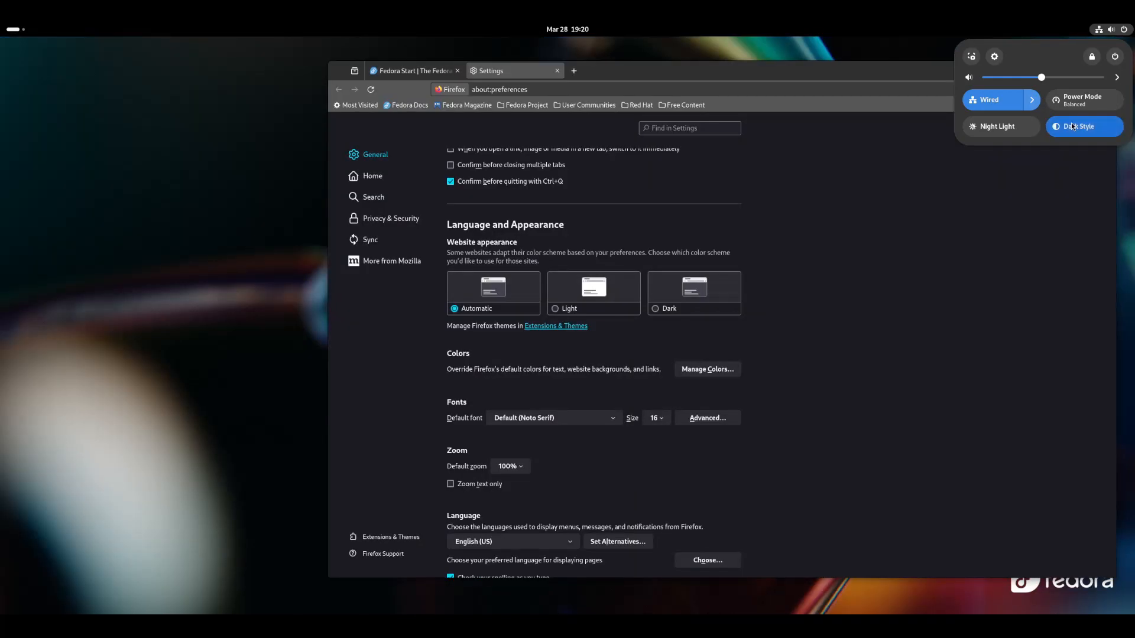
pyautogui.click(724, 326)
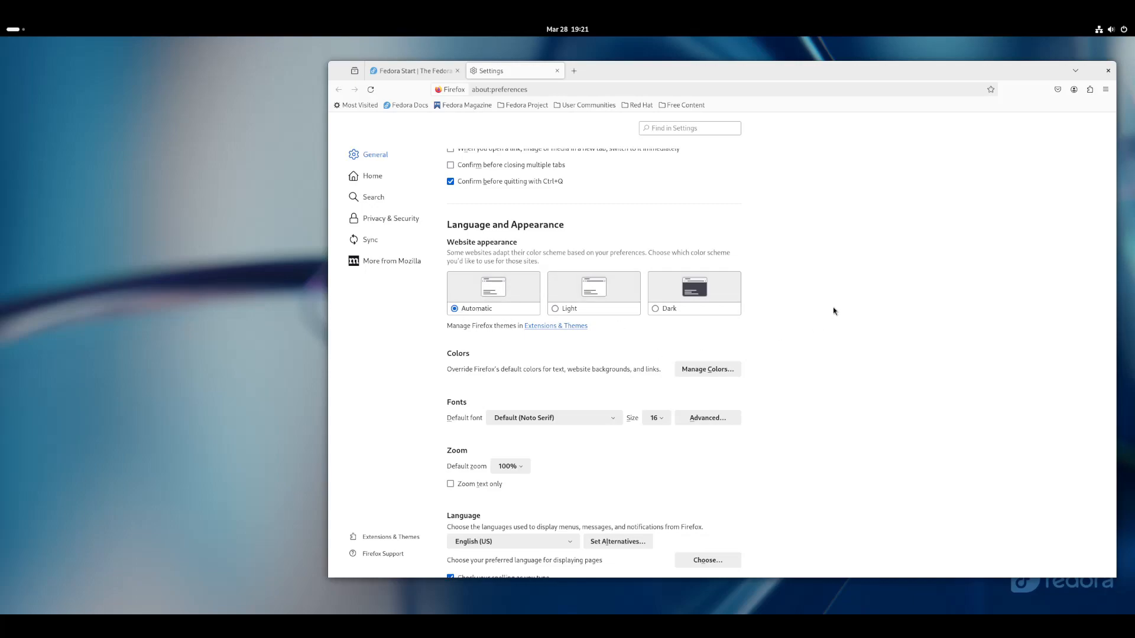
# - View the available default zoom levels in the Zoom settings and leave the list without choosing one
pyautogui.scroll(-3, 825, 311)
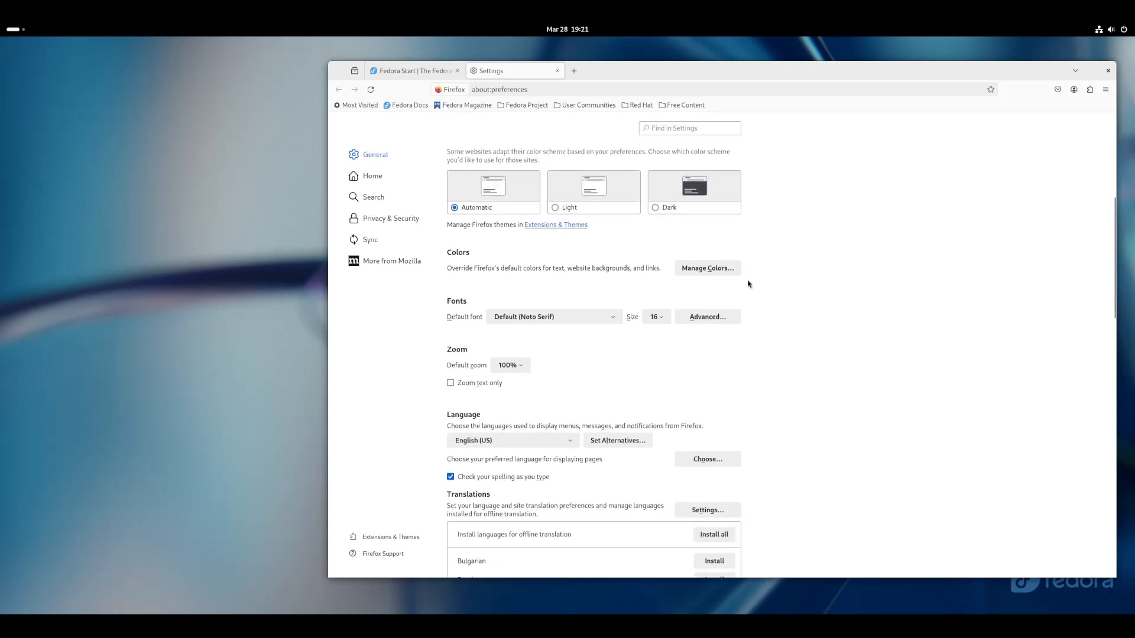
pyautogui.scroll(-2, 555, 278)
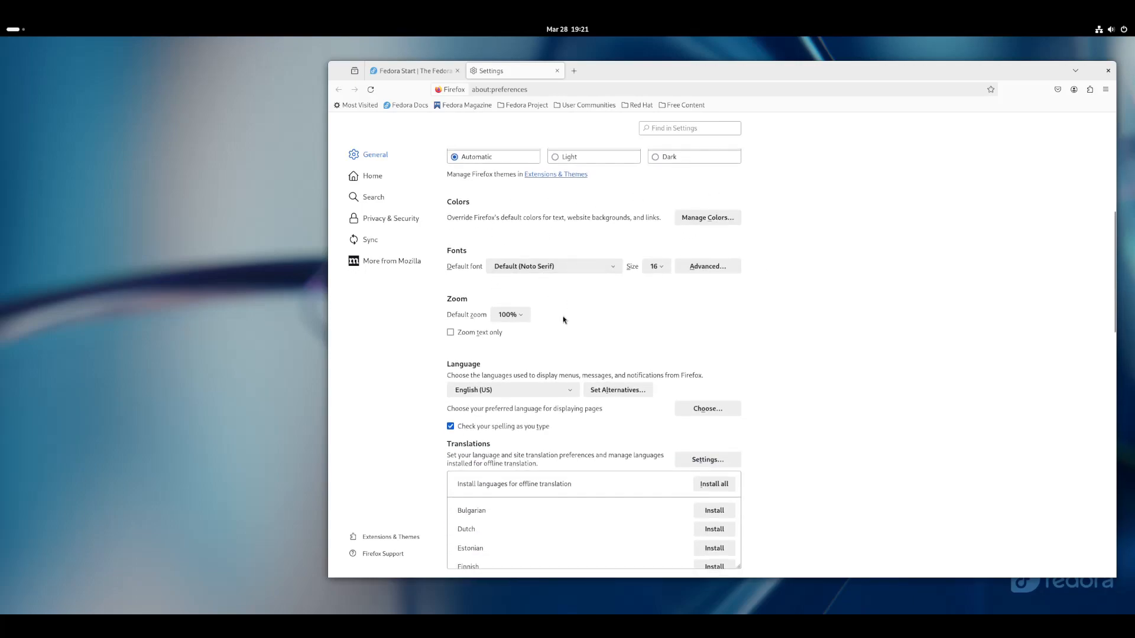
pyautogui.scroll(-2, 563, 320)
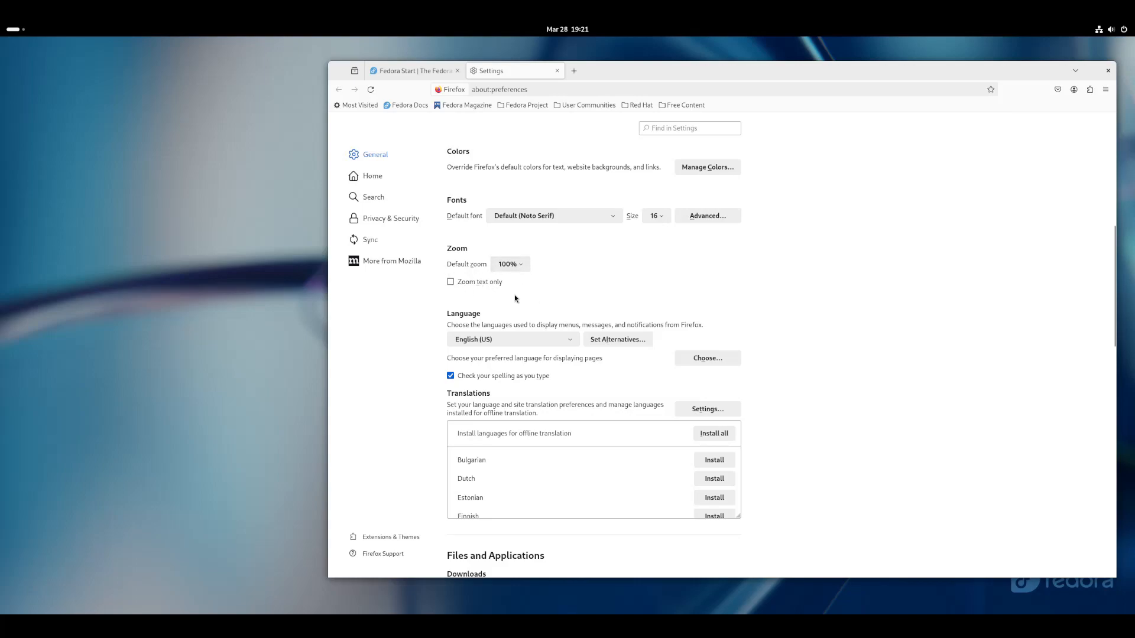
pyautogui.click(520, 268)
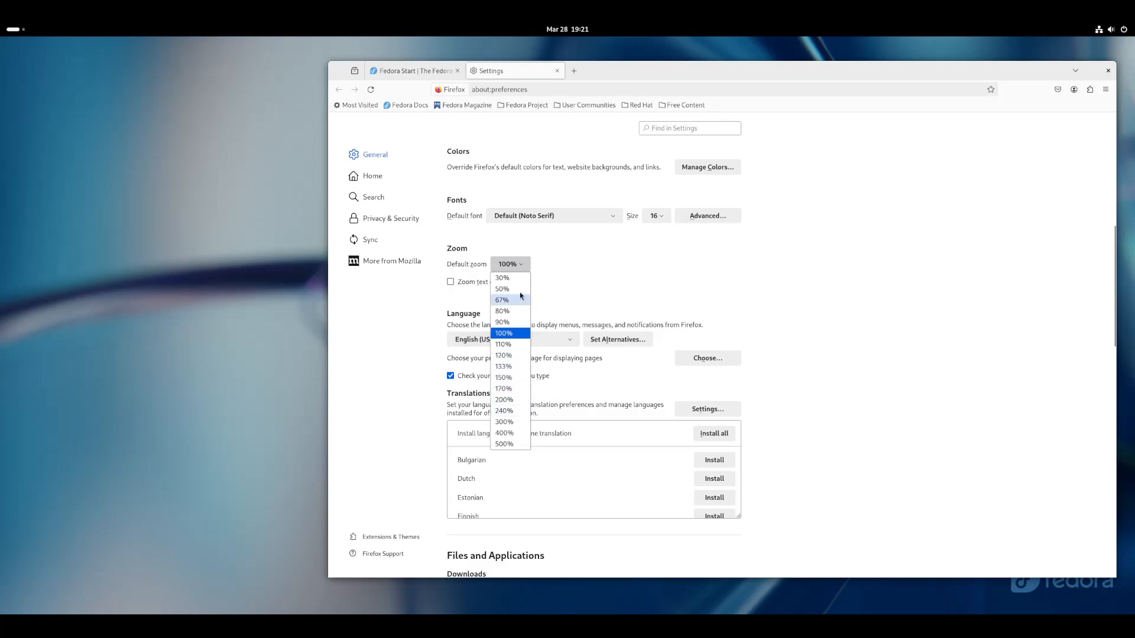
pyautogui.click(580, 305)
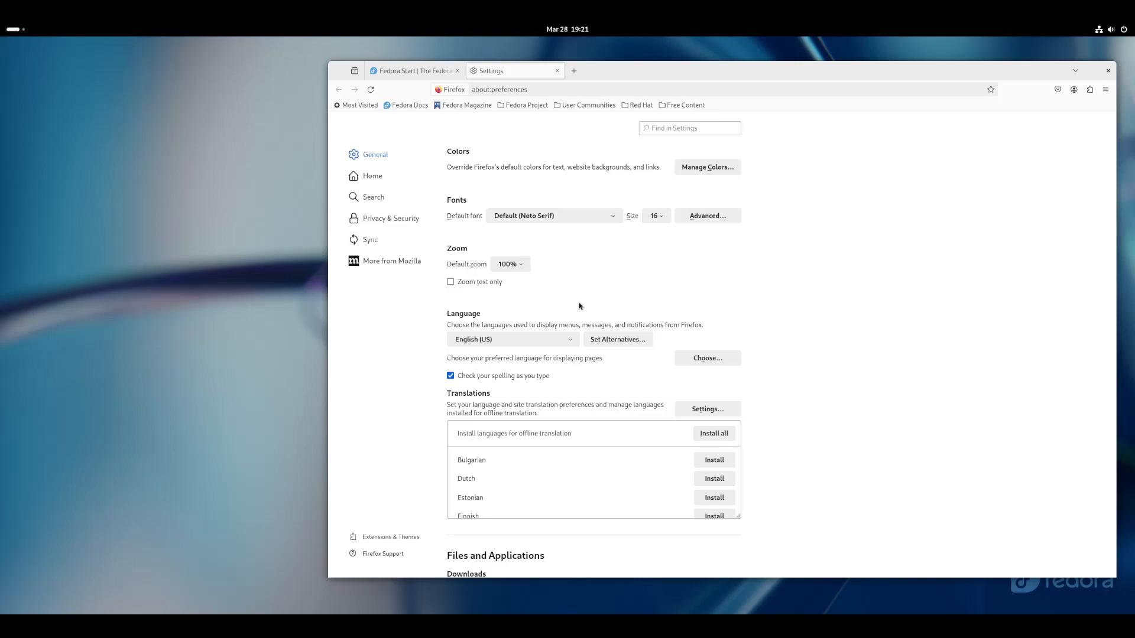
pyautogui.click(509, 264)
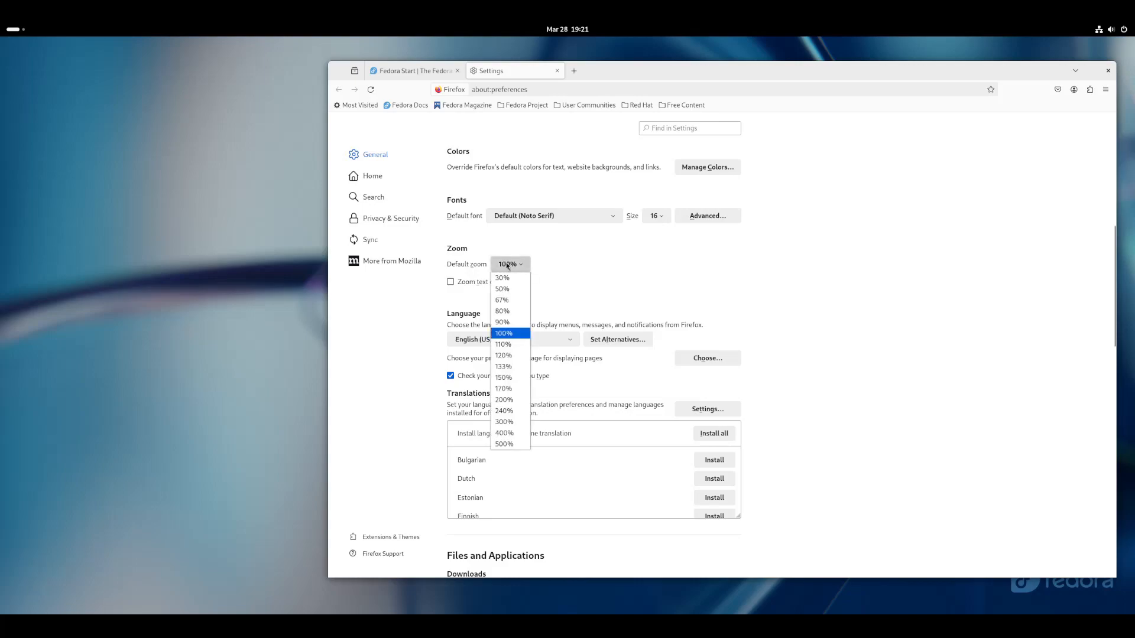
pyautogui.click(564, 315)
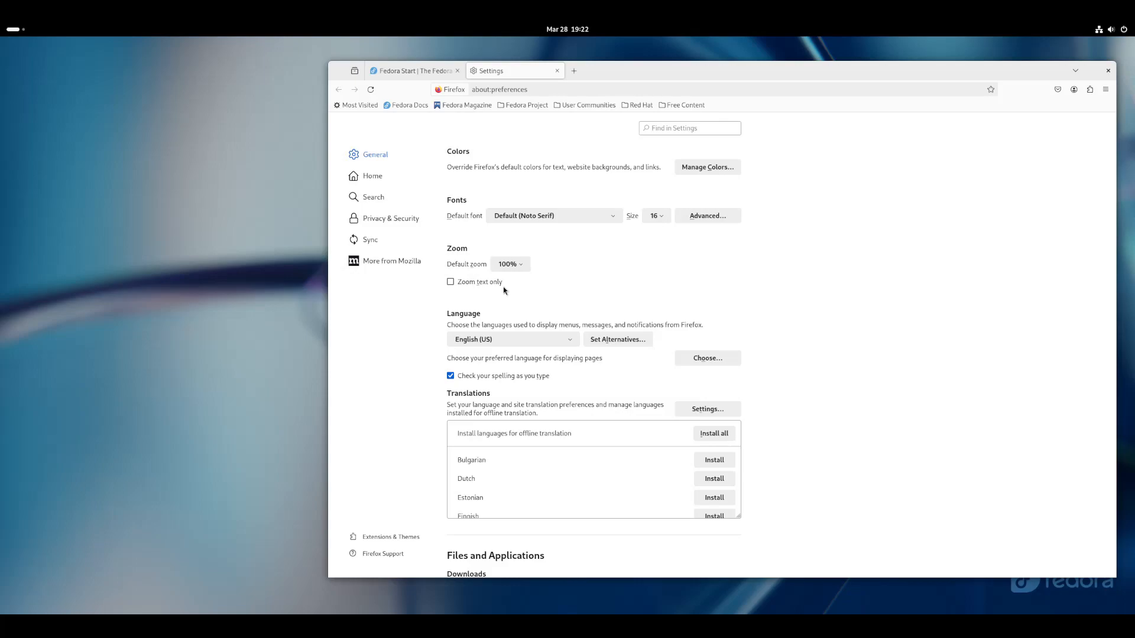
# - Examine the Language, Translations and Downloads settings, including the folder where files are saved
pyautogui.scroll(-5, 804, 305)
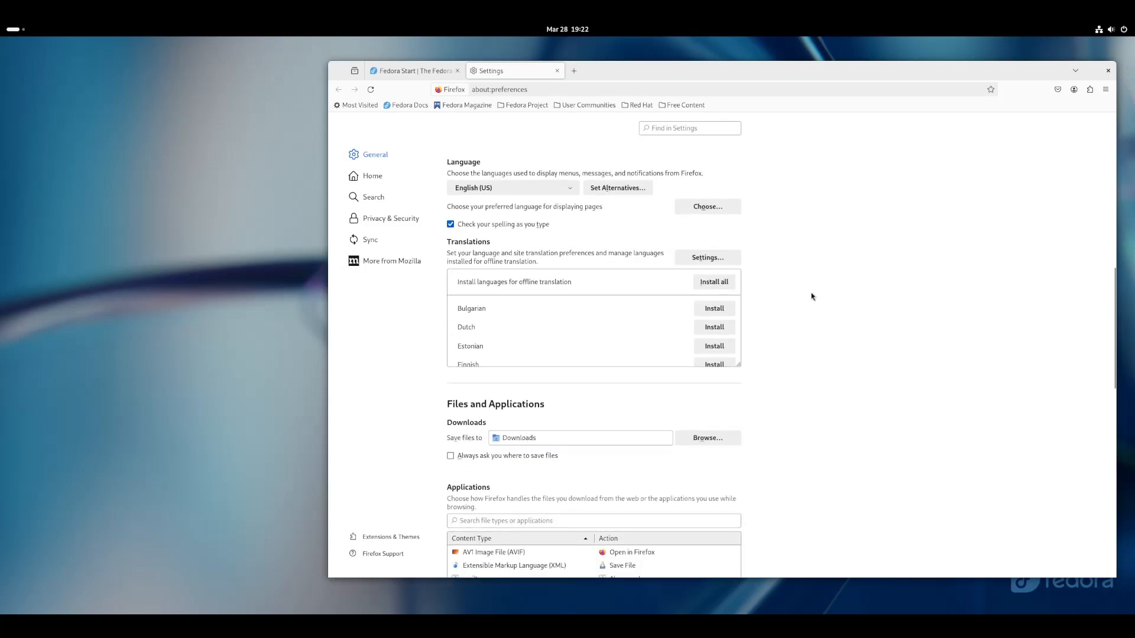
pyautogui.scroll(2, 811, 296)
pyautogui.scroll(-3, 740, 342)
pyautogui.scroll(-2, 795, 336)
pyautogui.scroll(2, 809, 267)
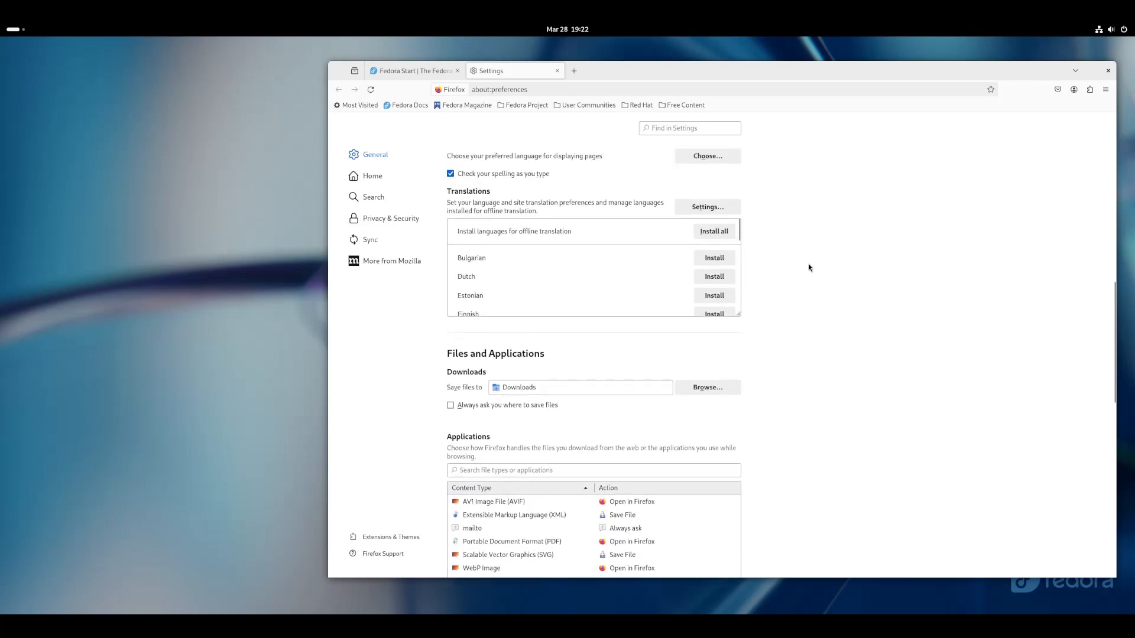
pyautogui.scroll(2, 833, 248)
pyautogui.scroll(-2, 843, 258)
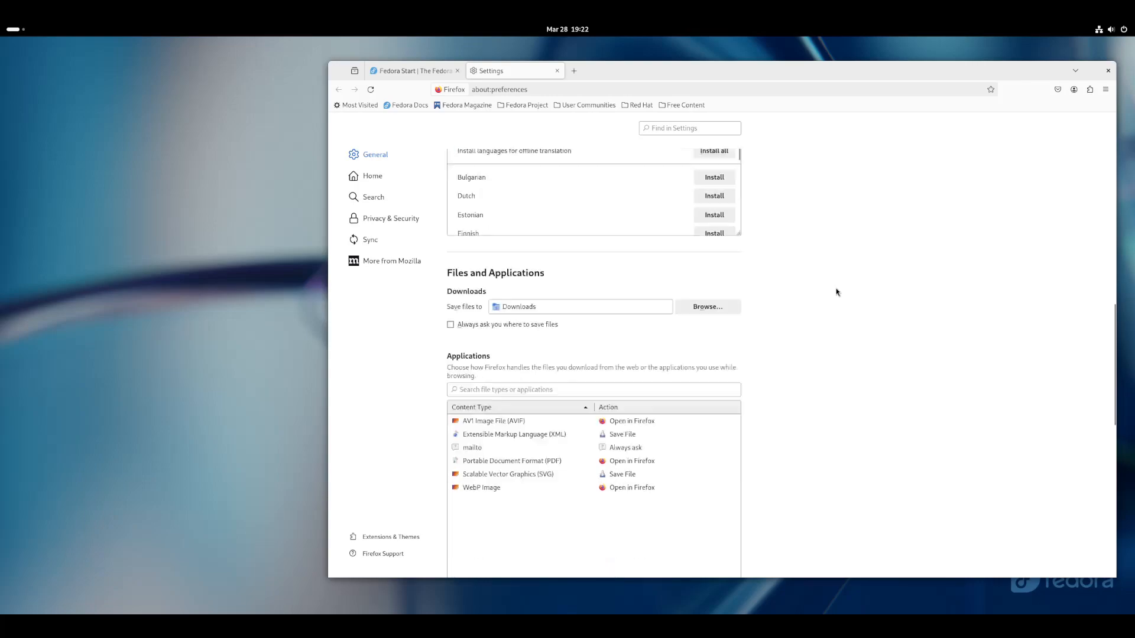
pyautogui.scroll(-5, 837, 292)
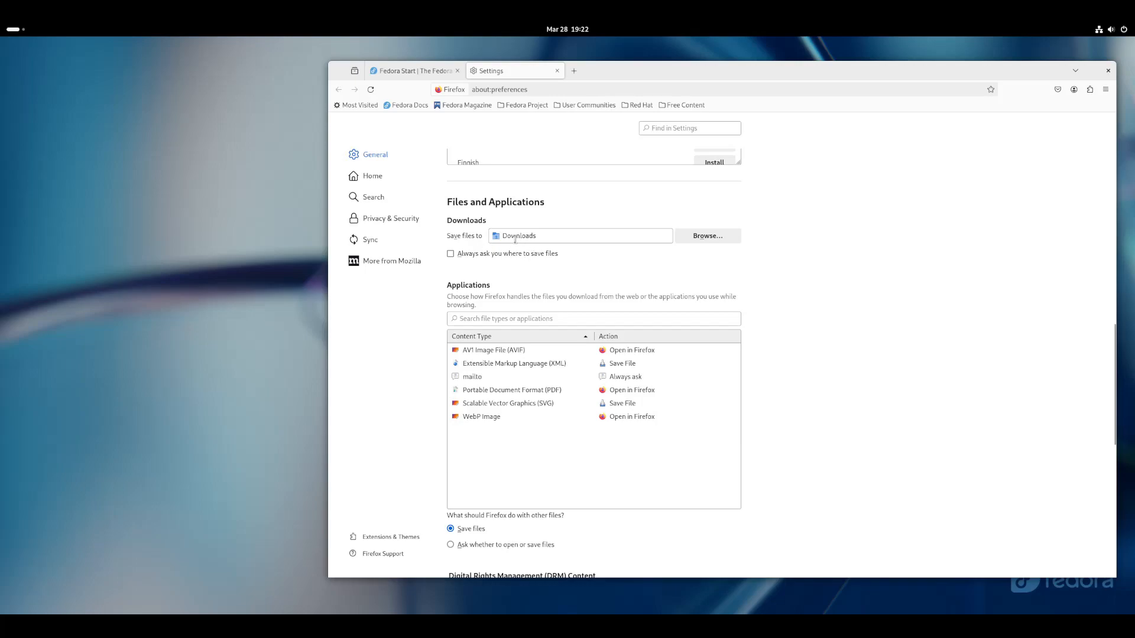
pyautogui.click(552, 236)
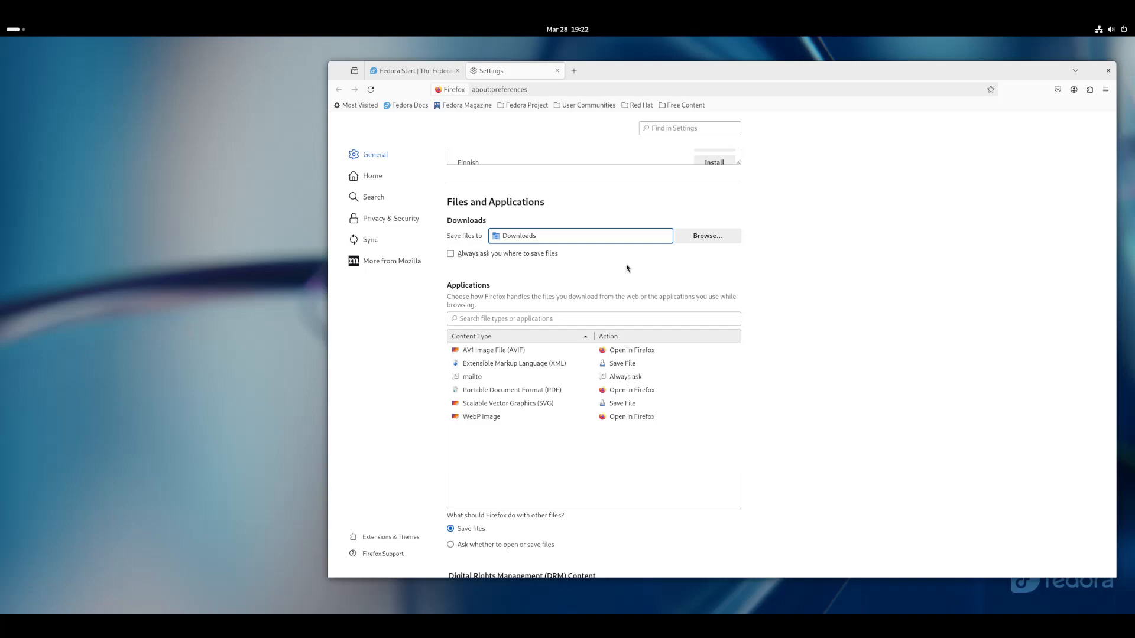
# - Enable playback of DRM-controlled content in the Digital Rights Management section
pyautogui.scroll(-3, 813, 315)
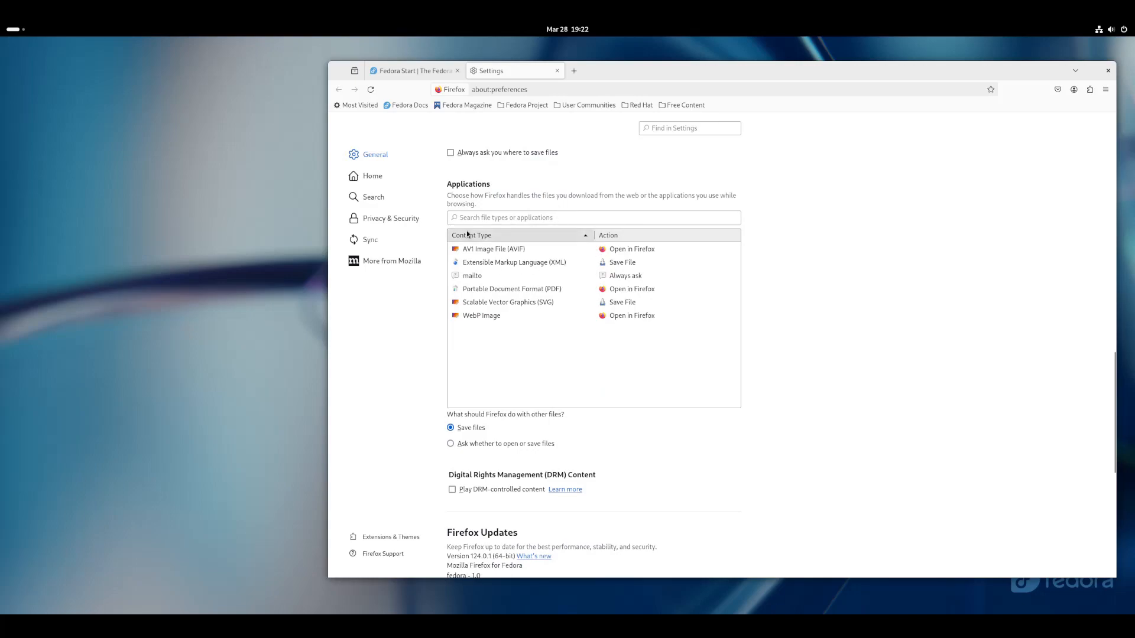
pyautogui.scroll(-2, 738, 363)
pyautogui.scroll(-5, 721, 362)
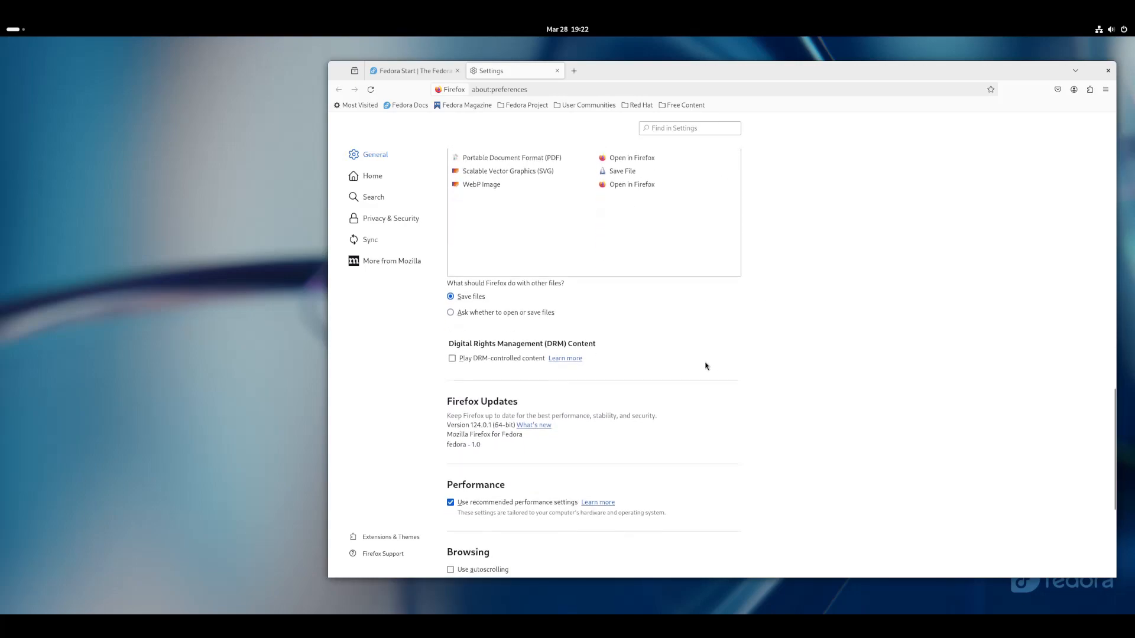
pyautogui.tripleClick(465, 273)
pyautogui.click(486, 301)
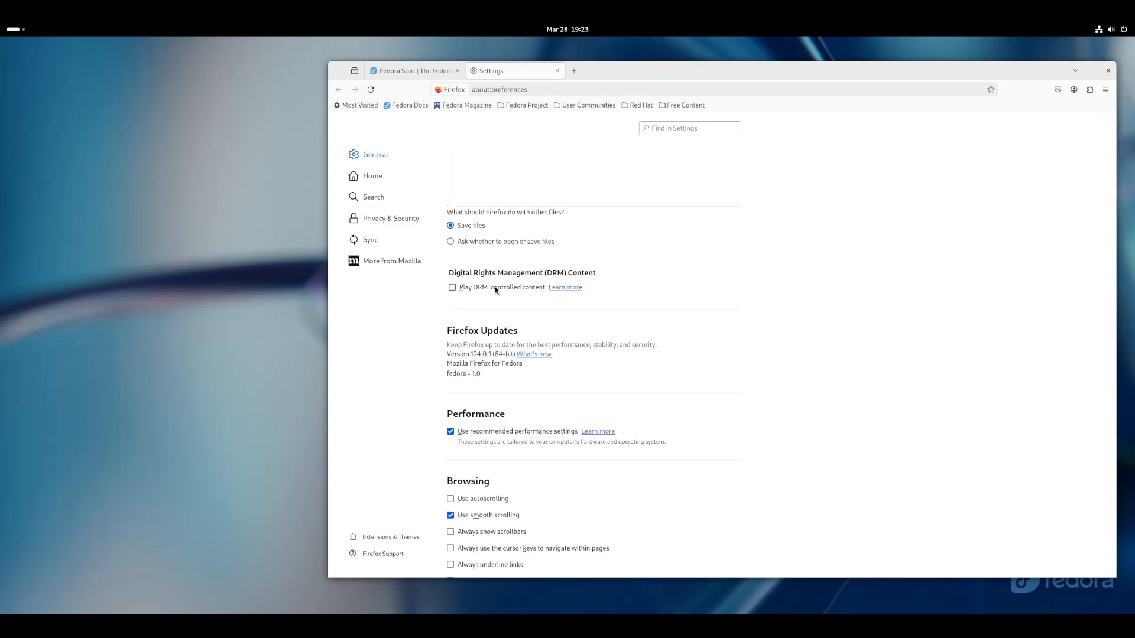
pyautogui.click(532, 288)
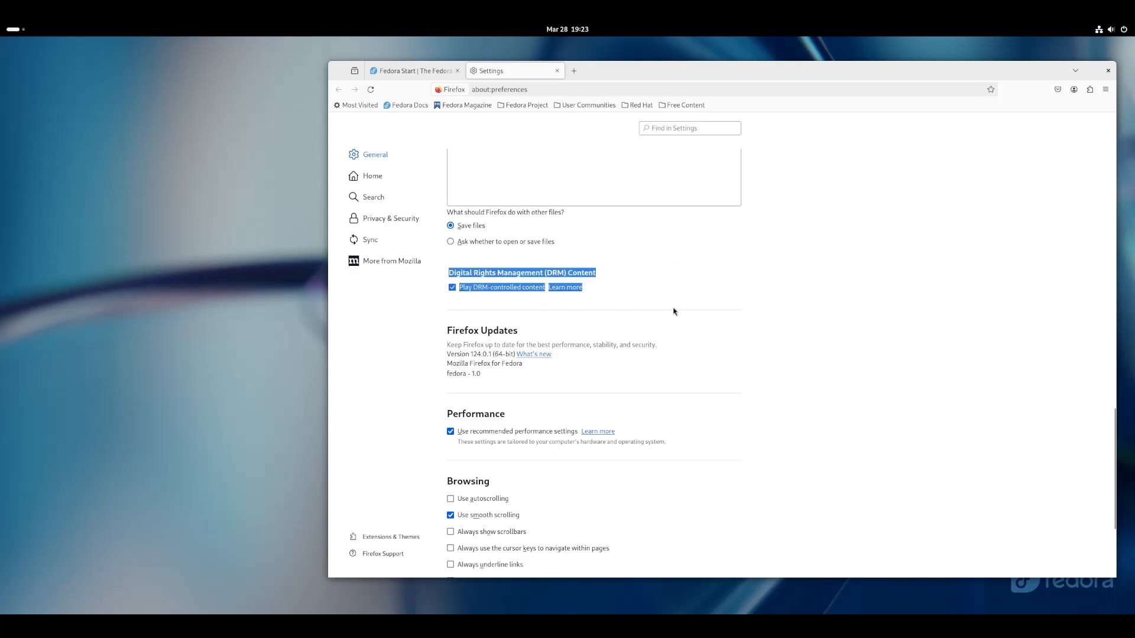
# - Review the Firefox Updates, Performance, Browsing and Network Settings sections at the end of the General settings
pyautogui.scroll(-3, 673, 303)
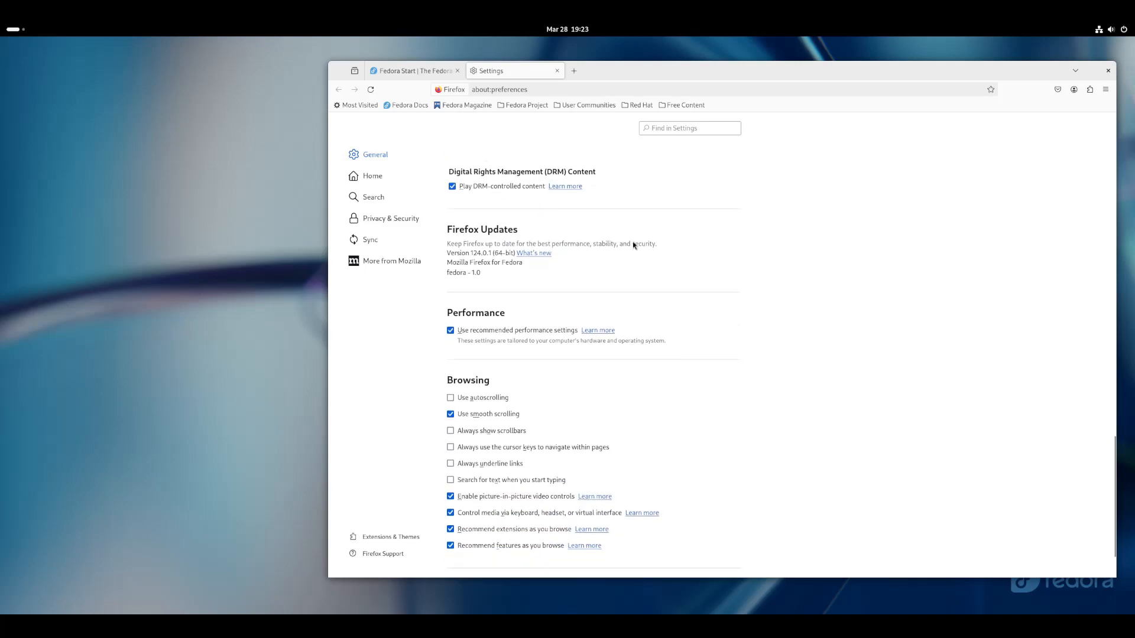
pyautogui.scroll(-2, 684, 258)
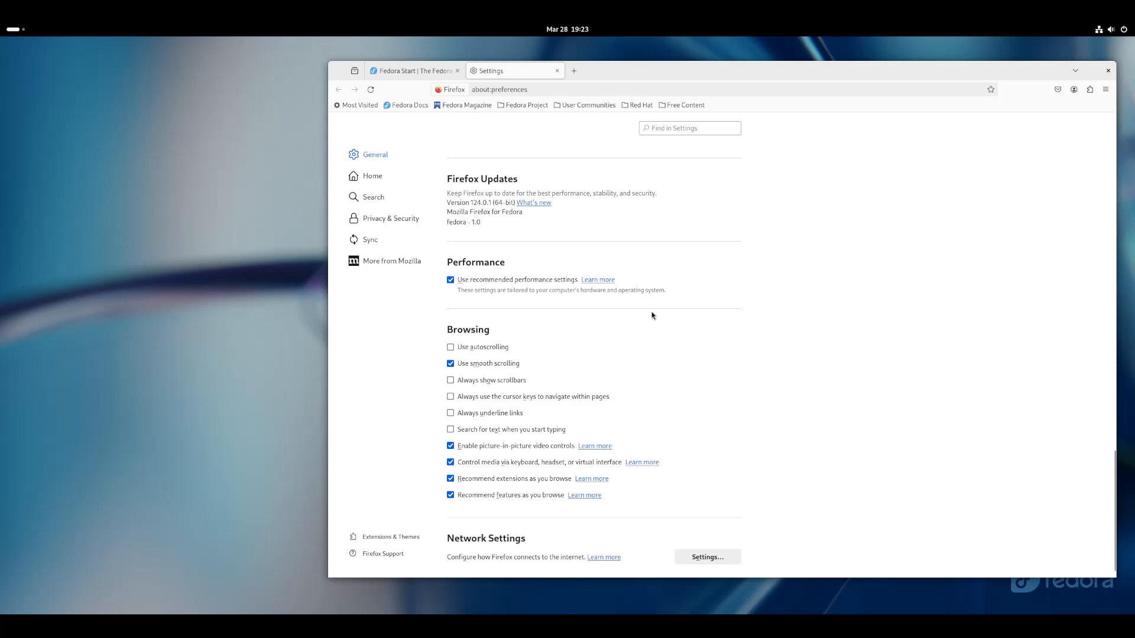
pyautogui.scroll(-1, 532, 346)
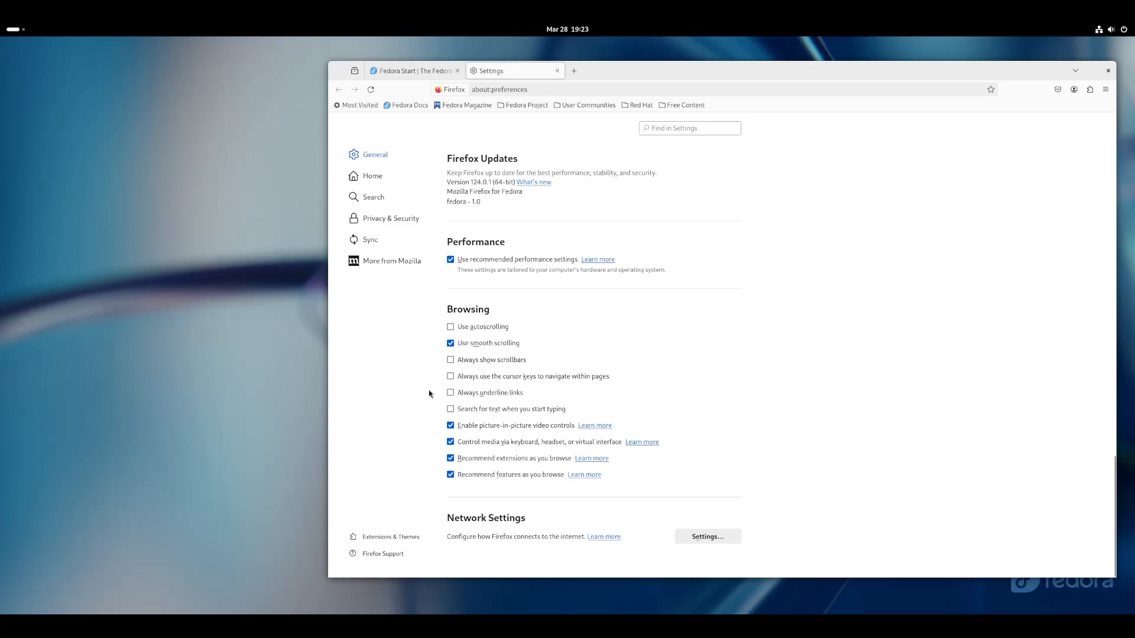
# - Turn the Always underline links option in the Browsing section on and back off
pyautogui.moveTo(431, 391); pyautogui.dragTo(550, 394)
pyautogui.click(553, 394)
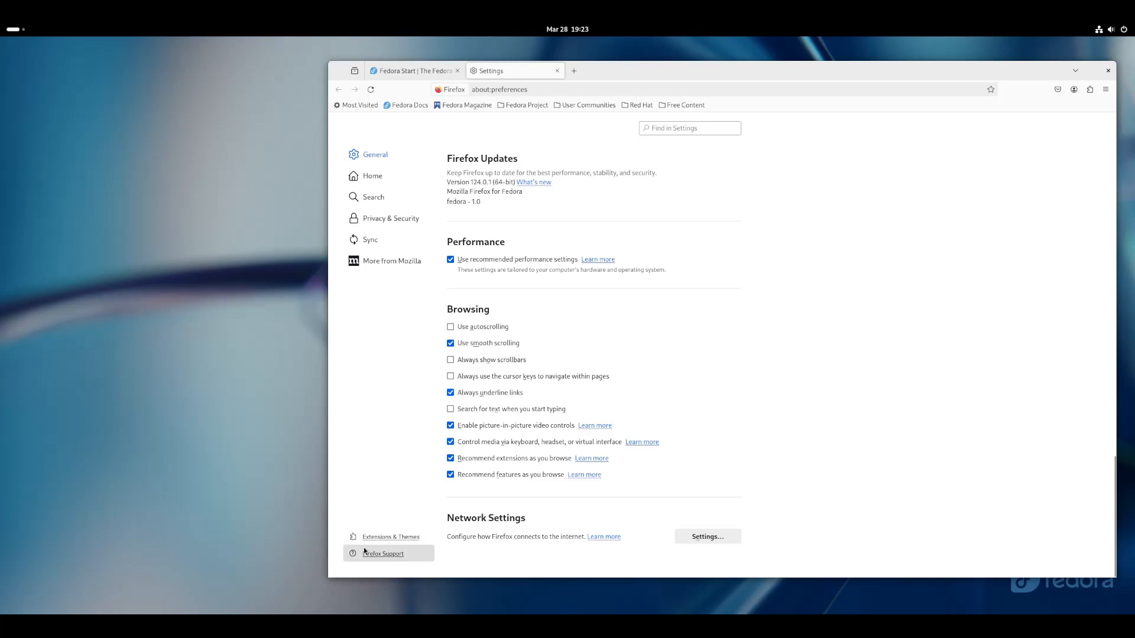
pyautogui.click(491, 395)
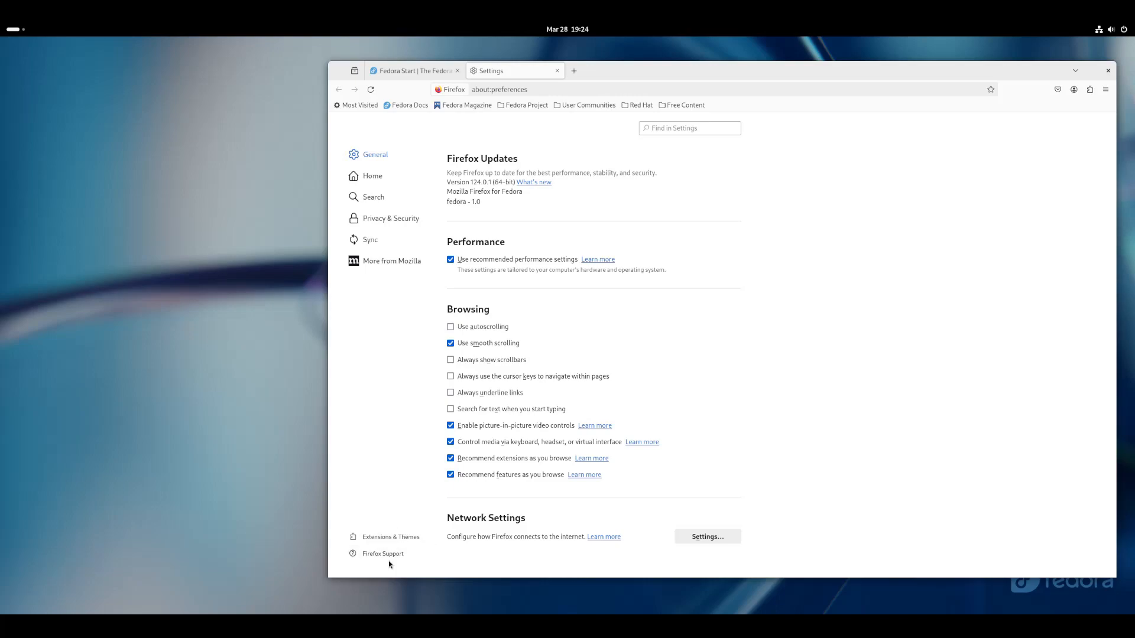
pyautogui.click(491, 392)
pyautogui.click(450, 393)
pyautogui.moveTo(532, 394); pyautogui.dragTo(431, 395)
pyautogui.click(426, 393)
# - Open the Home settings and review the custom homepage address and the Fedora Start page it points to
pyautogui.scroll(20, 755, 380)
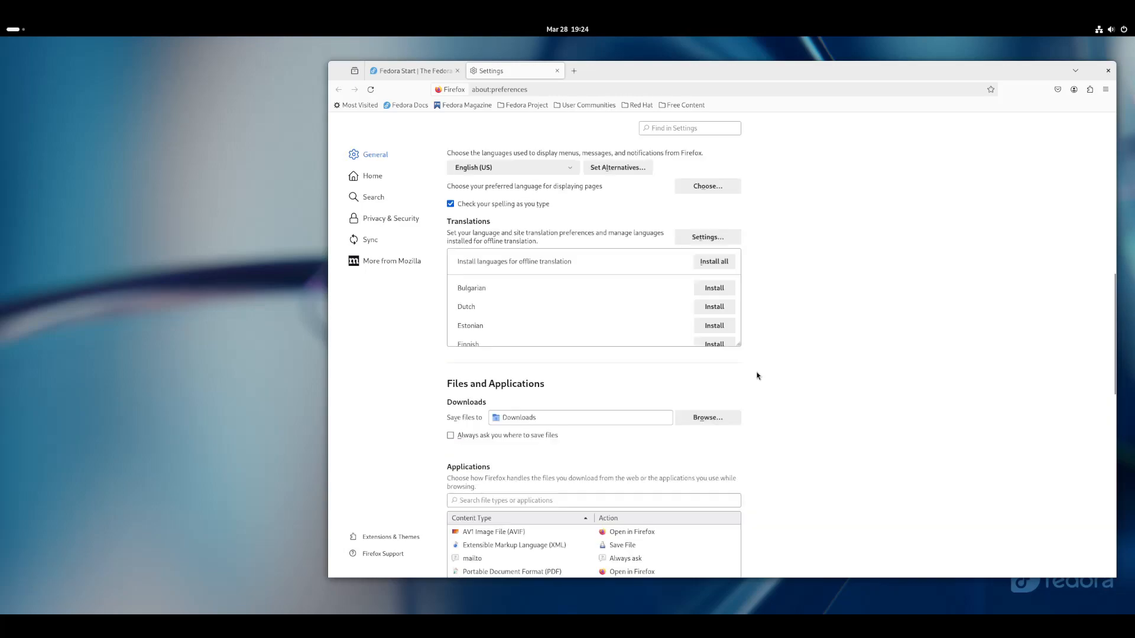
pyautogui.click(379, 177)
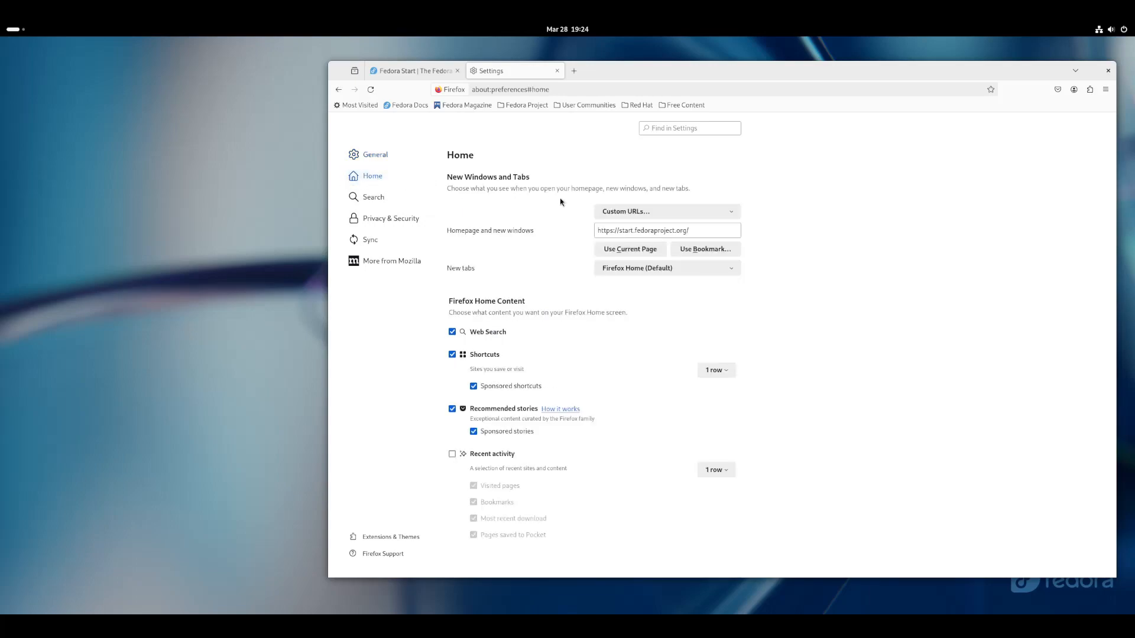
pyautogui.click(700, 230)
pyautogui.click(559, 231)
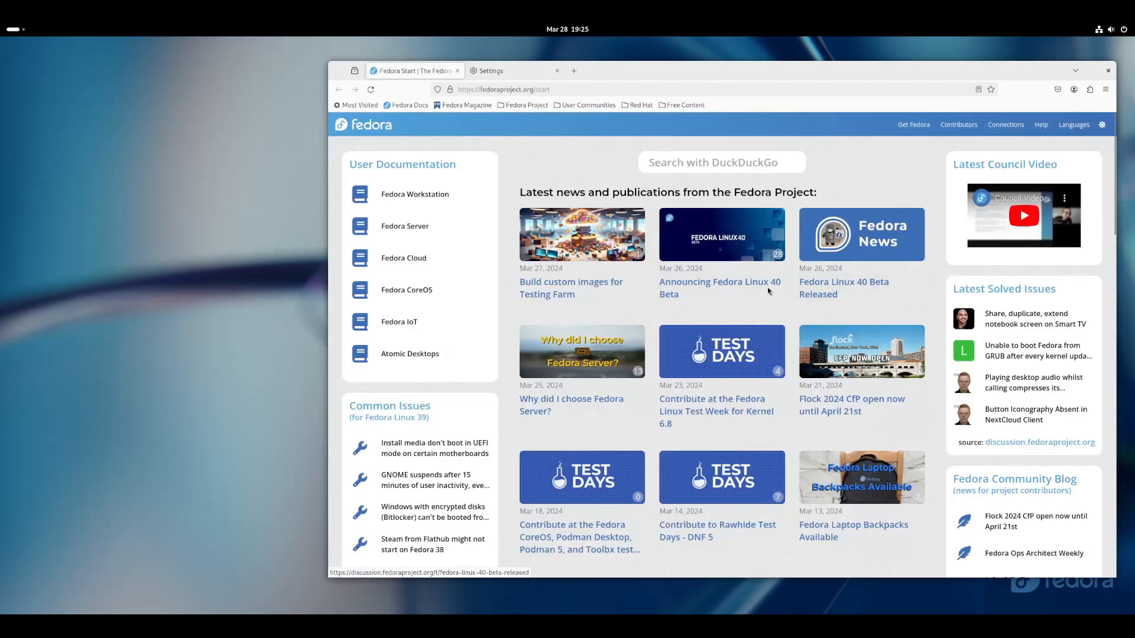
pyautogui.moveTo(668, 77); pyautogui.dragTo(590, 79)
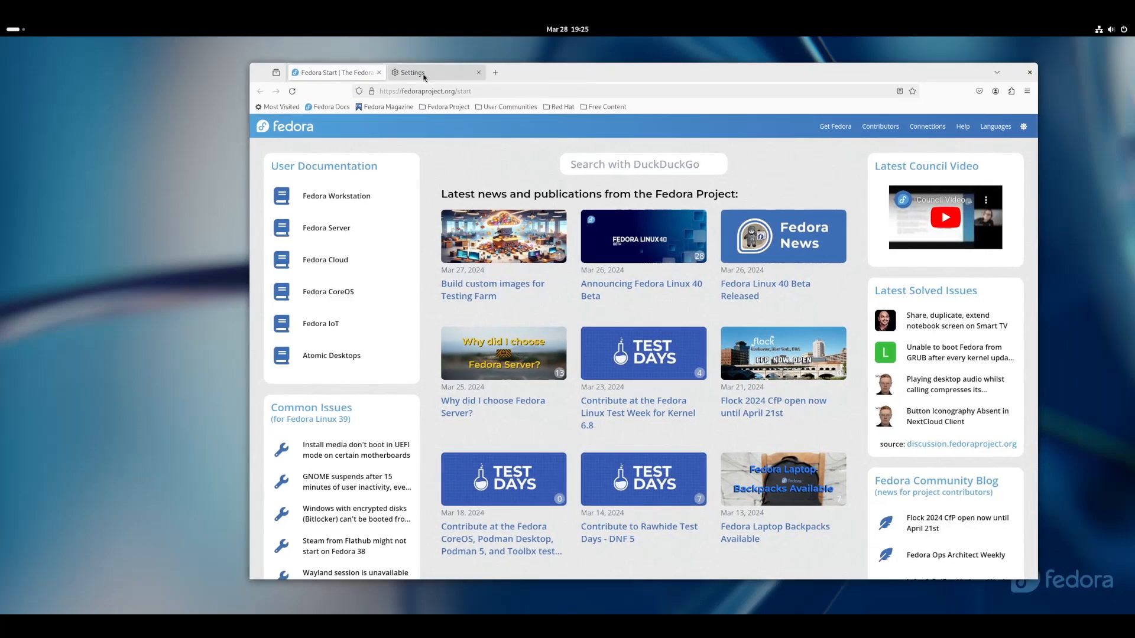
# - Set Homepage and new windows to Firefox Home (Default) in the Home settings
pyautogui.click(416, 79)
pyautogui.click(630, 233)
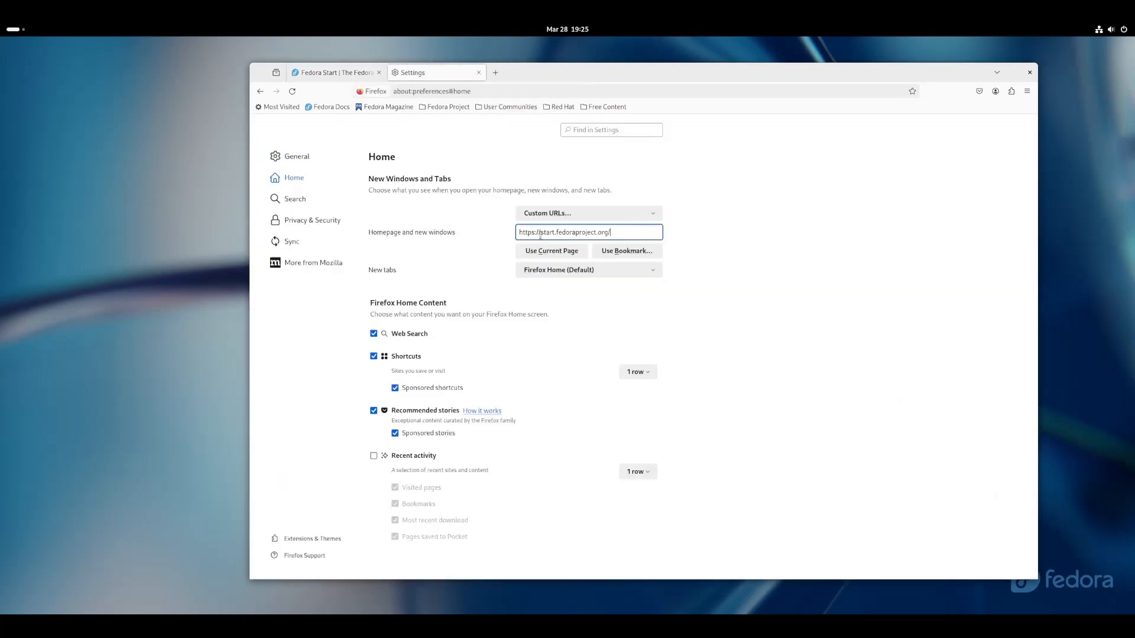
pyautogui.hotkey('ctrl', 'a')
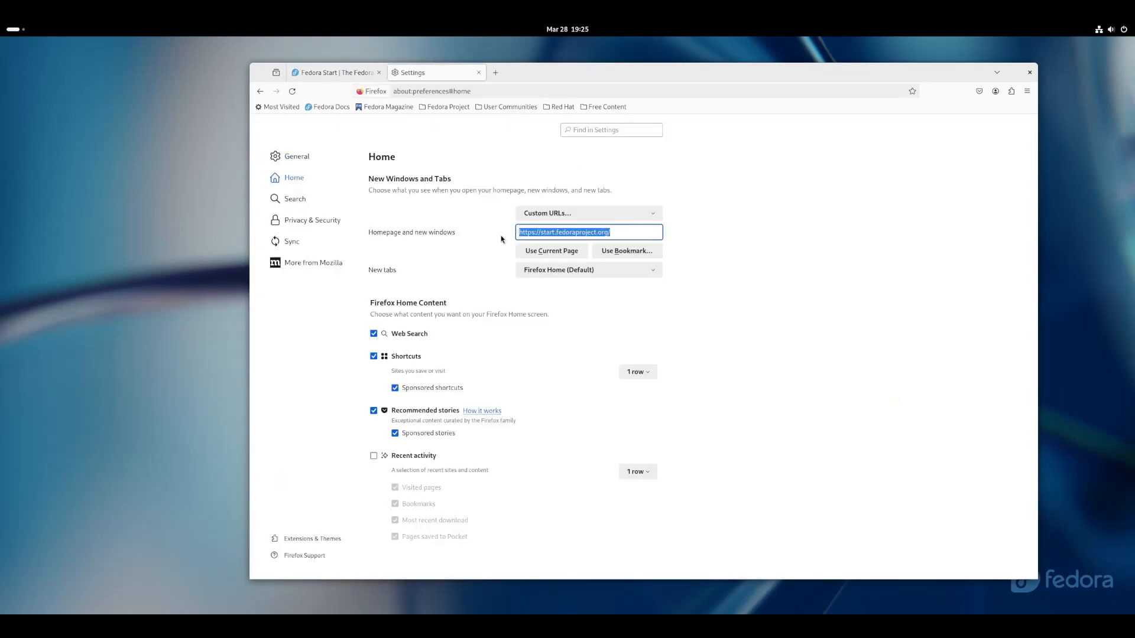
pyautogui.click(542, 214)
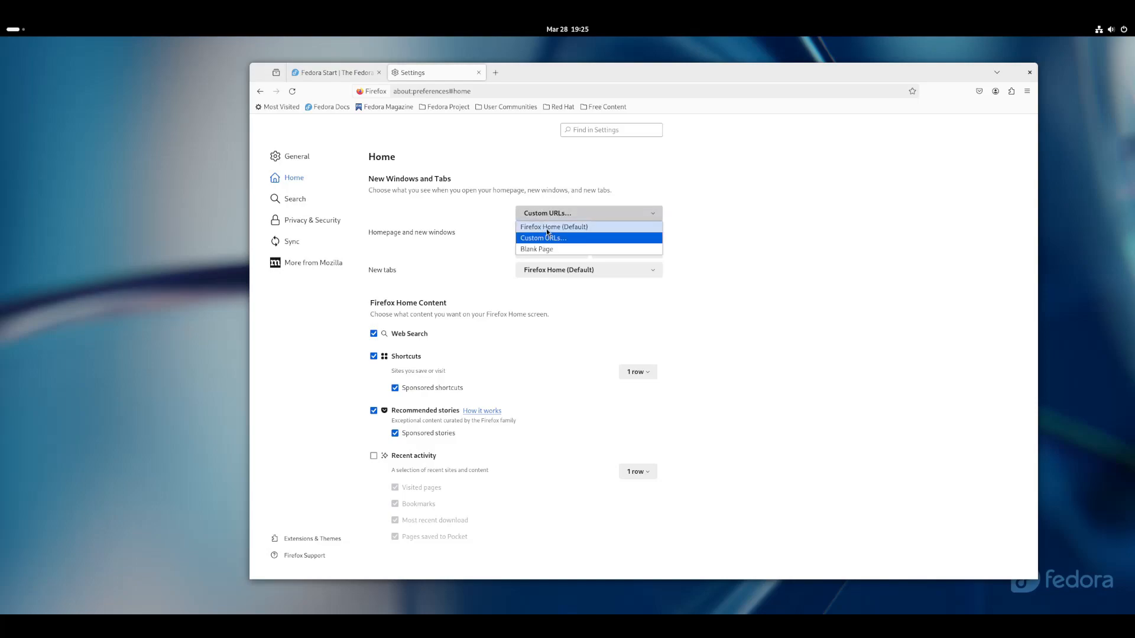
pyautogui.click(549, 229)
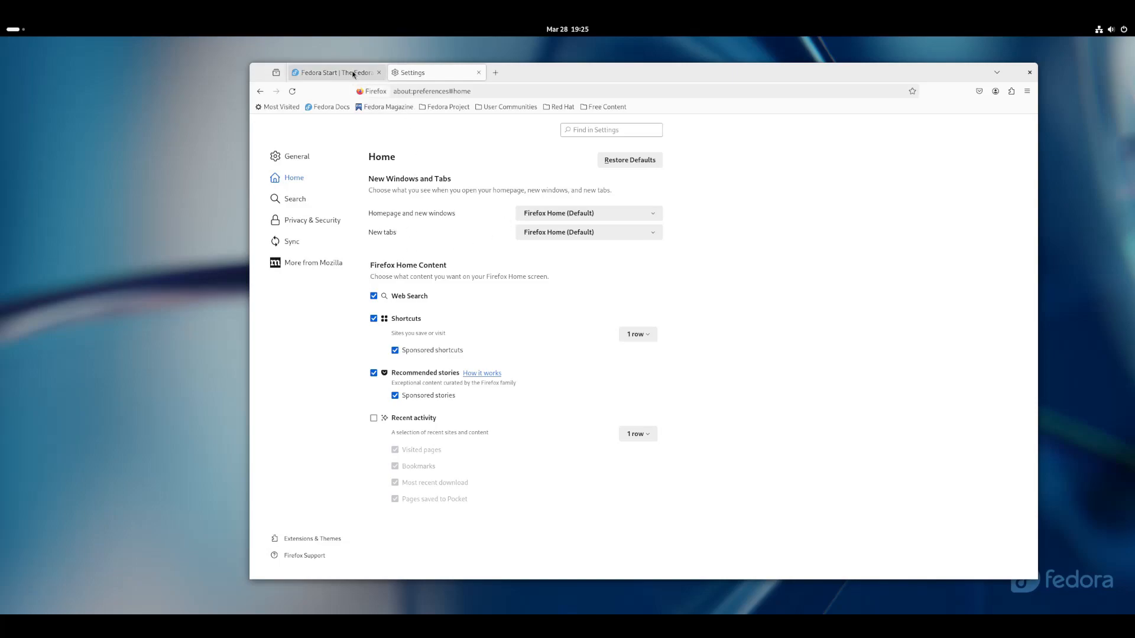
# - Close the Fedora Start tab and look through the Firefox Home page in a new tab
pyautogui.click(379, 72)
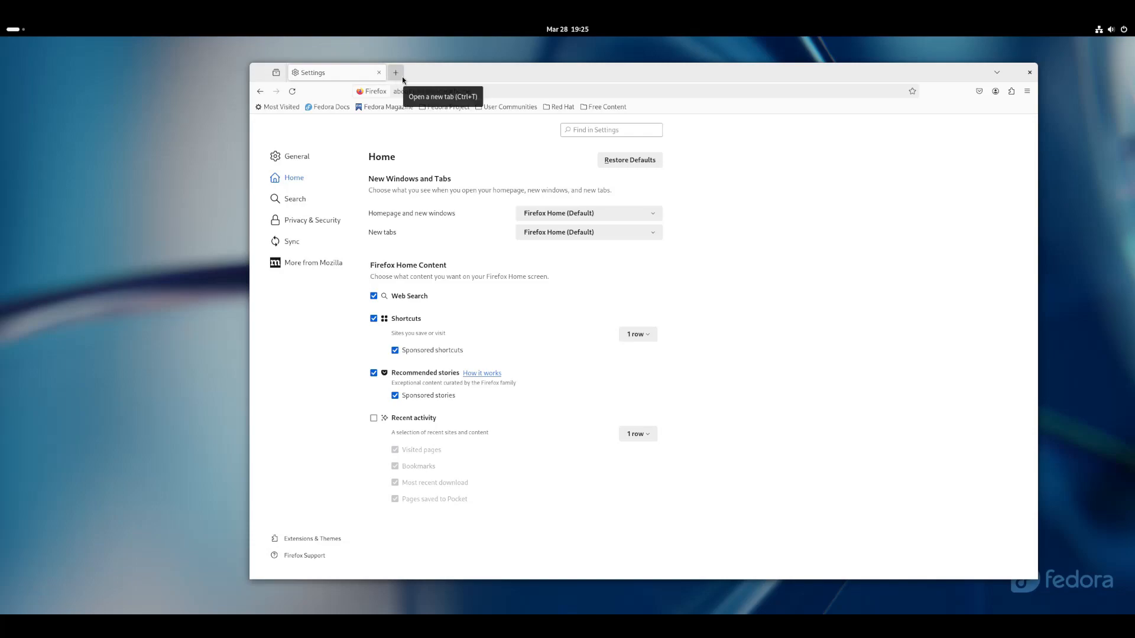
pyautogui.click(401, 75)
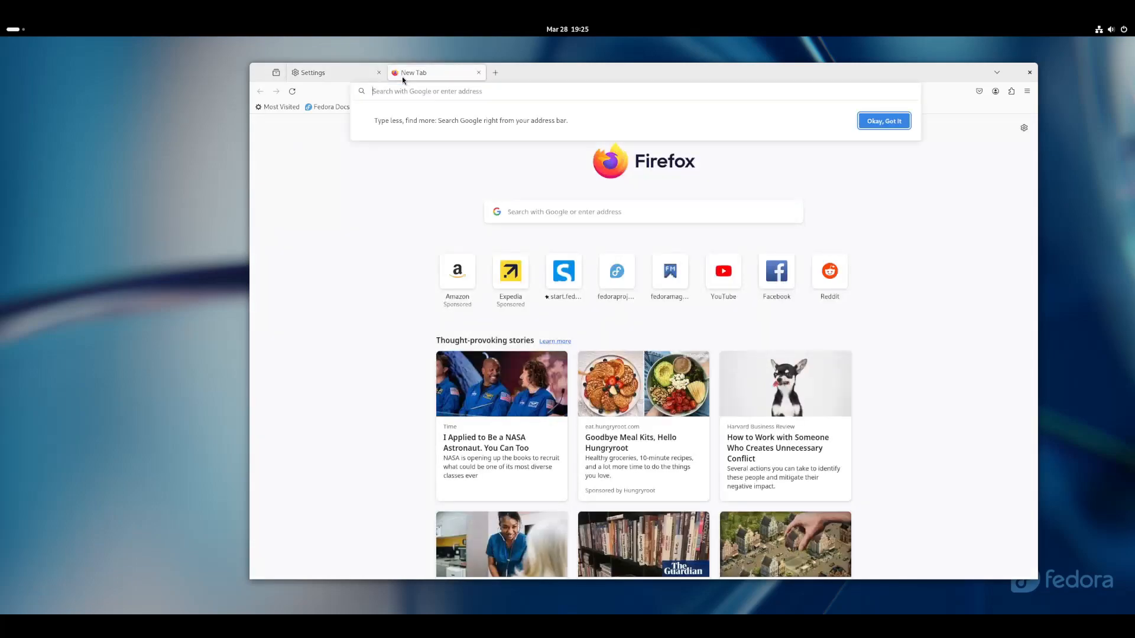
pyautogui.click(410, 225)
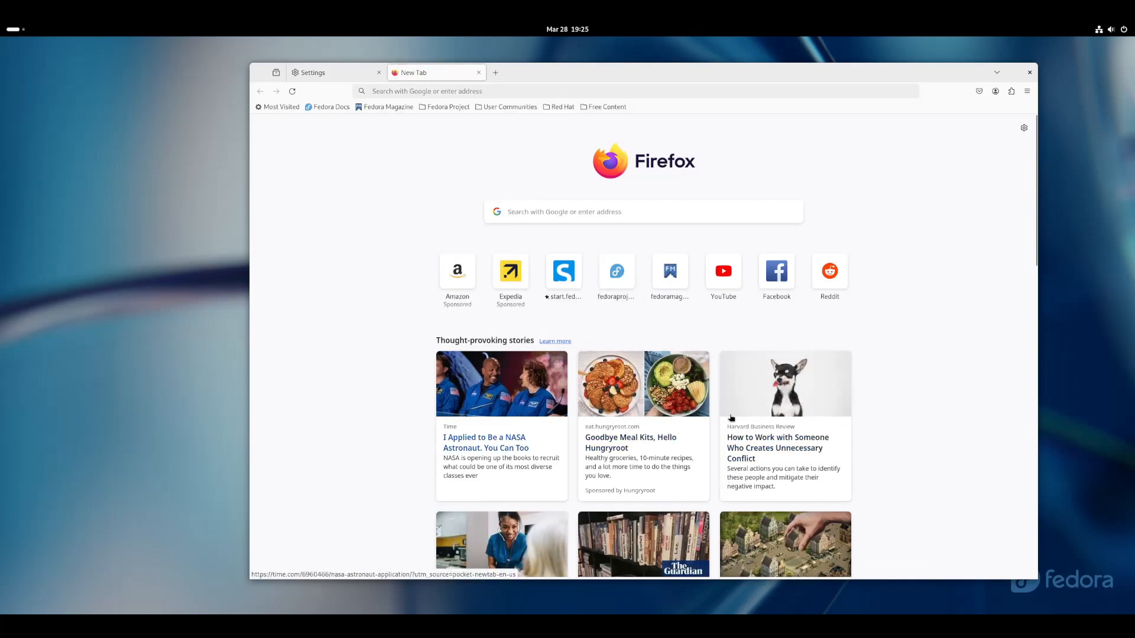
pyautogui.scroll(-5, 707, 426)
pyautogui.scroll(5, 720, 423)
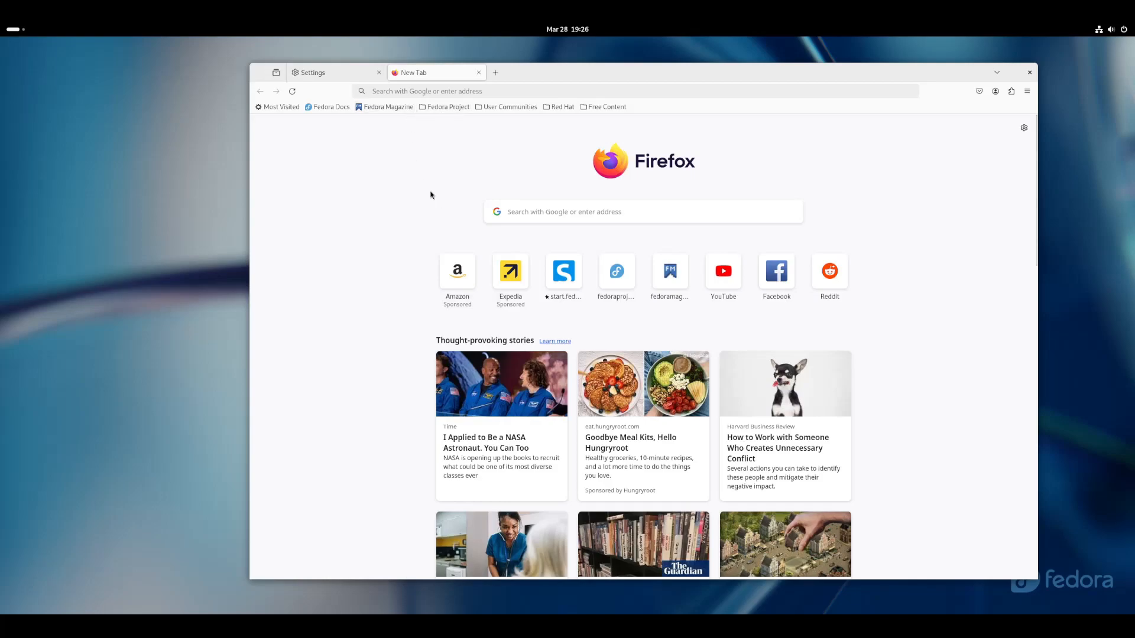
# - View the choices for New tabs without changing them, and check the search box on the open Firefox Home page
pyautogui.click(344, 75)
pyautogui.click(581, 235)
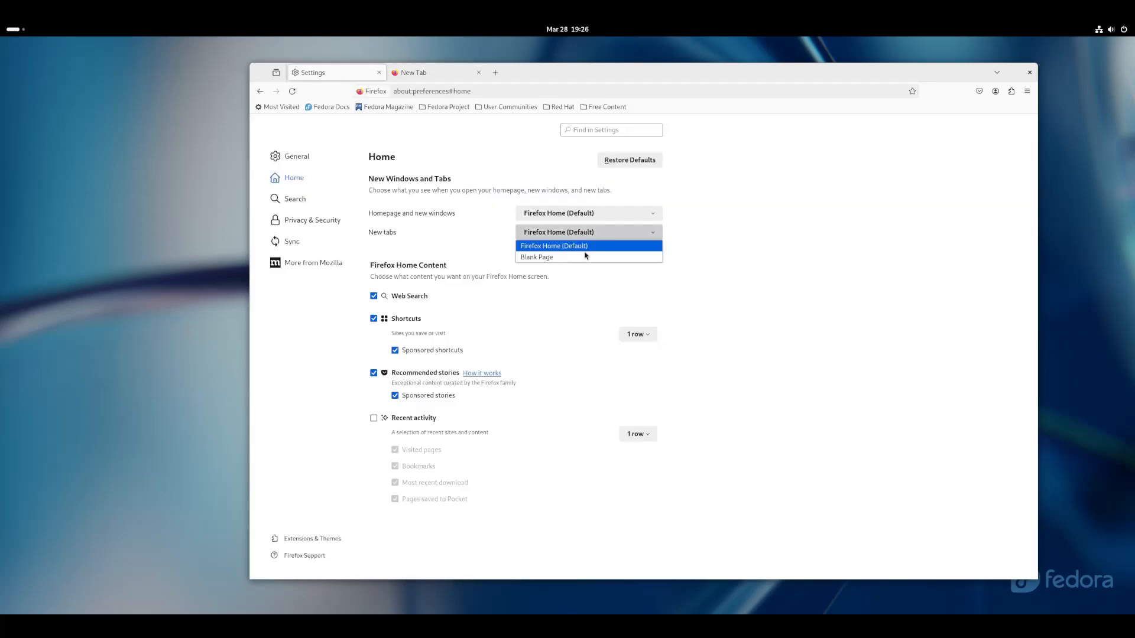
pyautogui.click(492, 241)
pyautogui.click(431, 73)
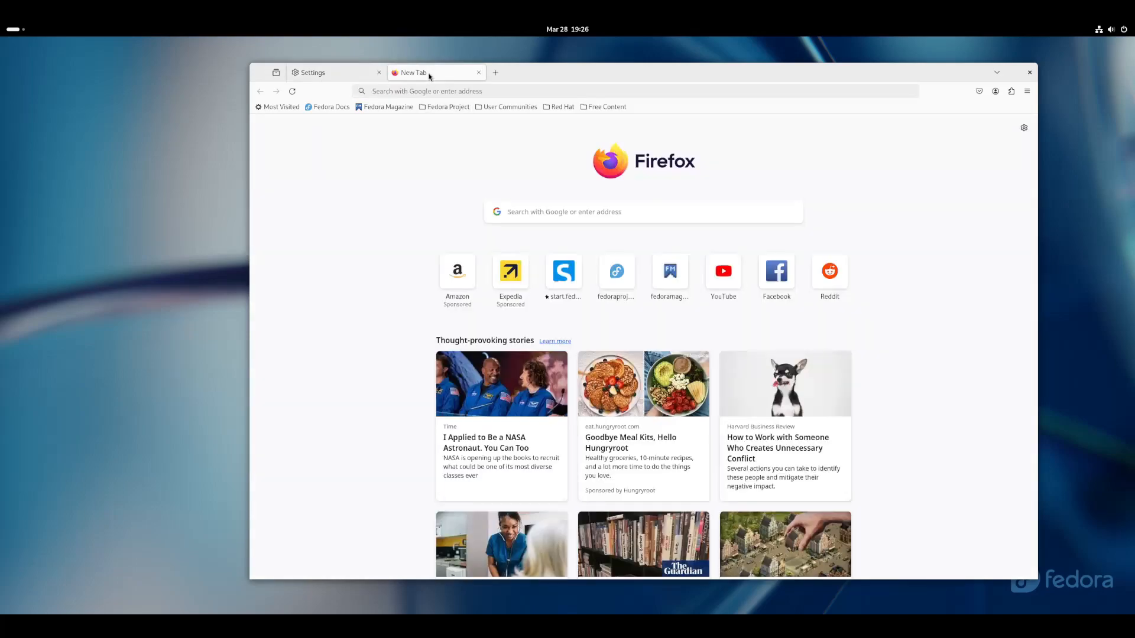
pyautogui.click(587, 212)
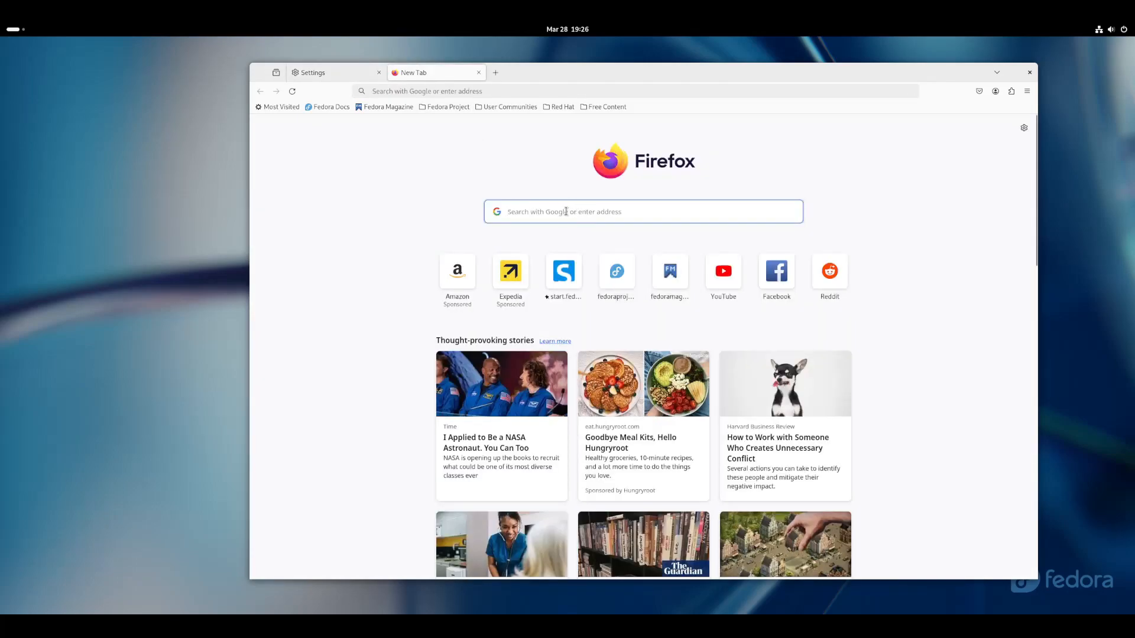
pyautogui.click(466, 178)
# - Return to the Home settings and switch Homepage and new windows to Custom URLs
pyautogui.click(336, 74)
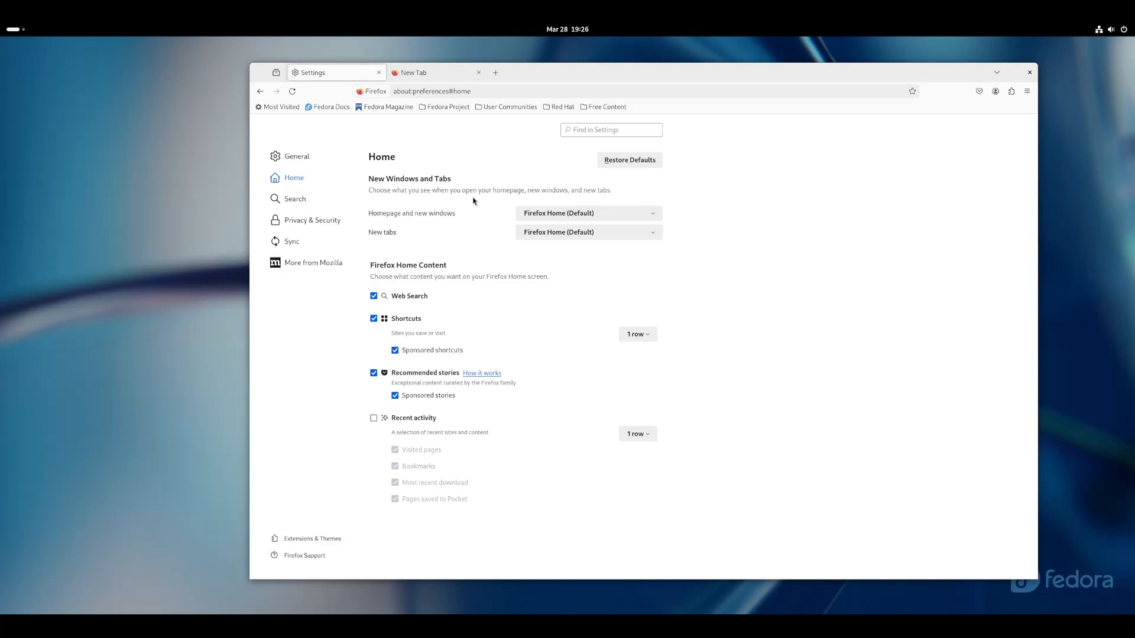
pyautogui.moveTo(463, 180); pyautogui.dragTo(465, 252)
pyautogui.click(464, 253)
pyautogui.moveTo(447, 178); pyautogui.dragTo(430, 244)
pyautogui.click(431, 246)
pyautogui.click(539, 216)
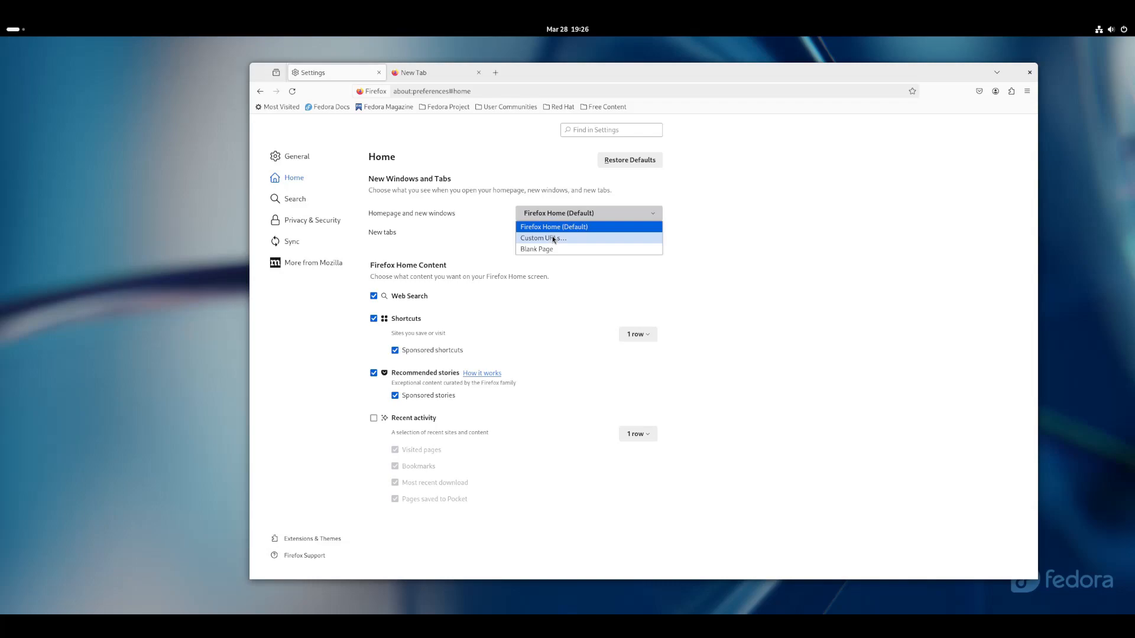
pyautogui.click(554, 239)
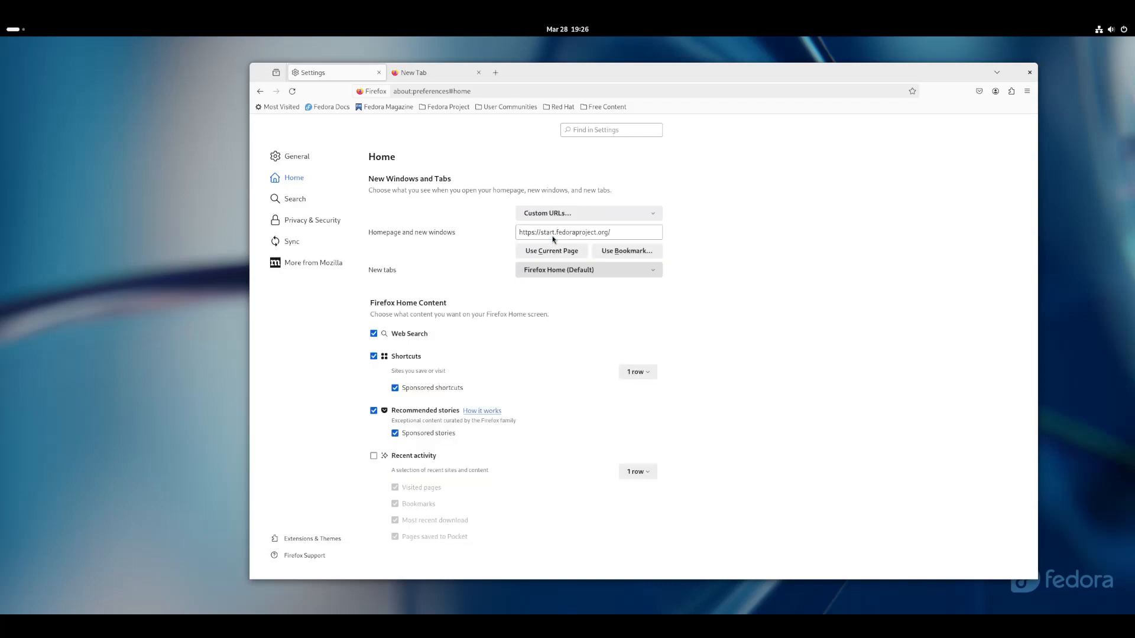
pyautogui.moveTo(623, 234); pyautogui.dragTo(482, 230)
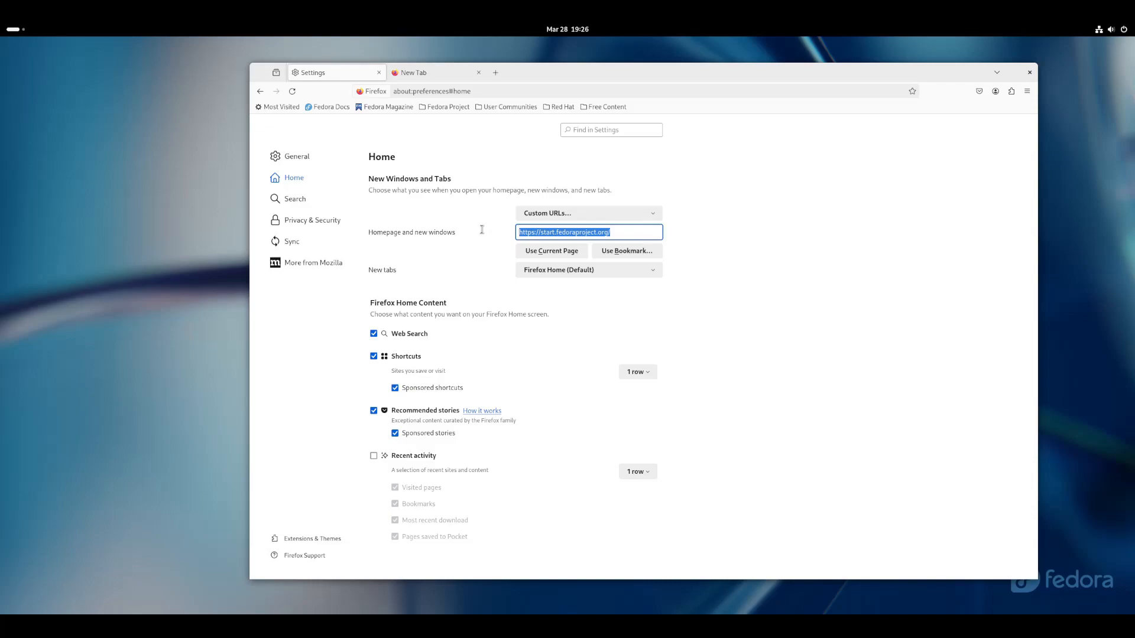
pyautogui.click(482, 231)
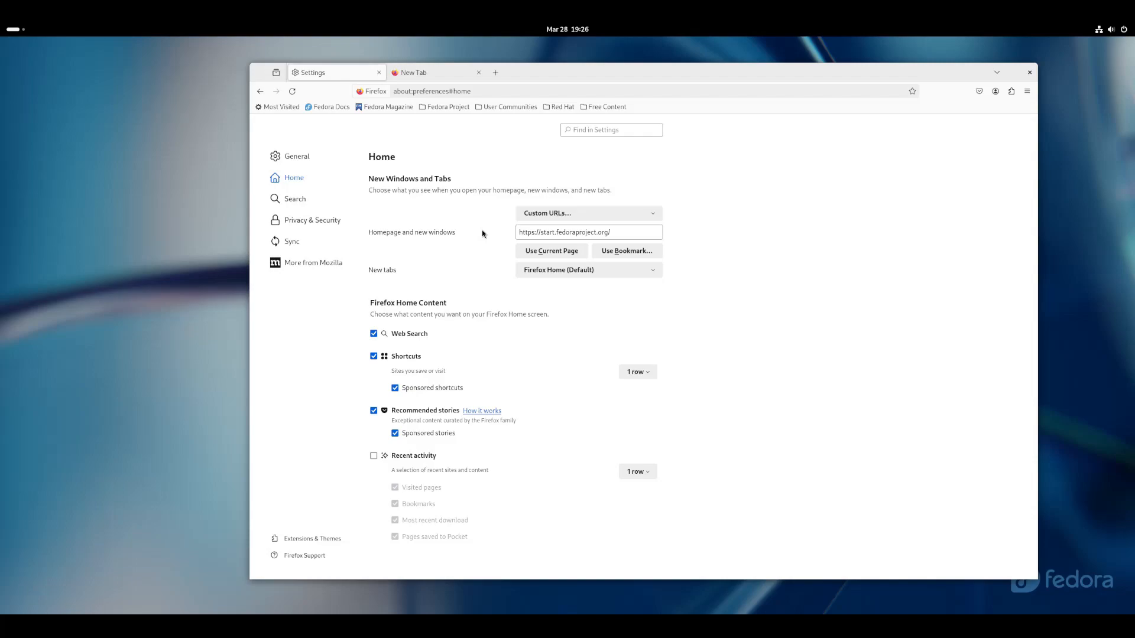
# - Load duckduckgo.com in a new tab and close the leftover New Tab page
pyautogui.click(496, 72)
pyautogui.write('duckduckgo.com/')
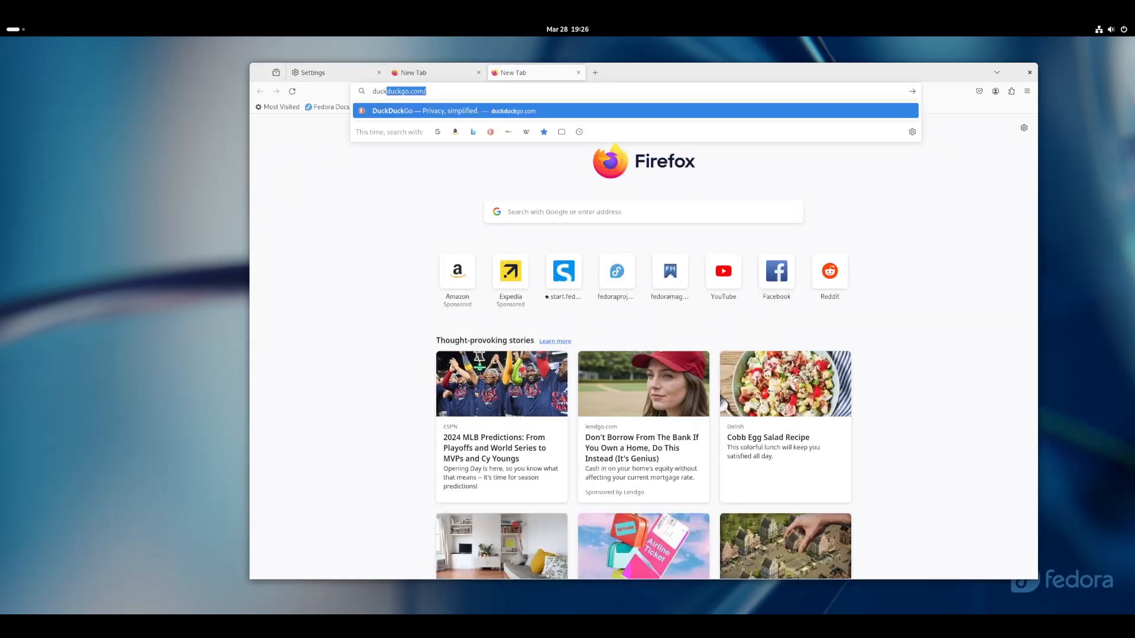
pyautogui.press('Return')
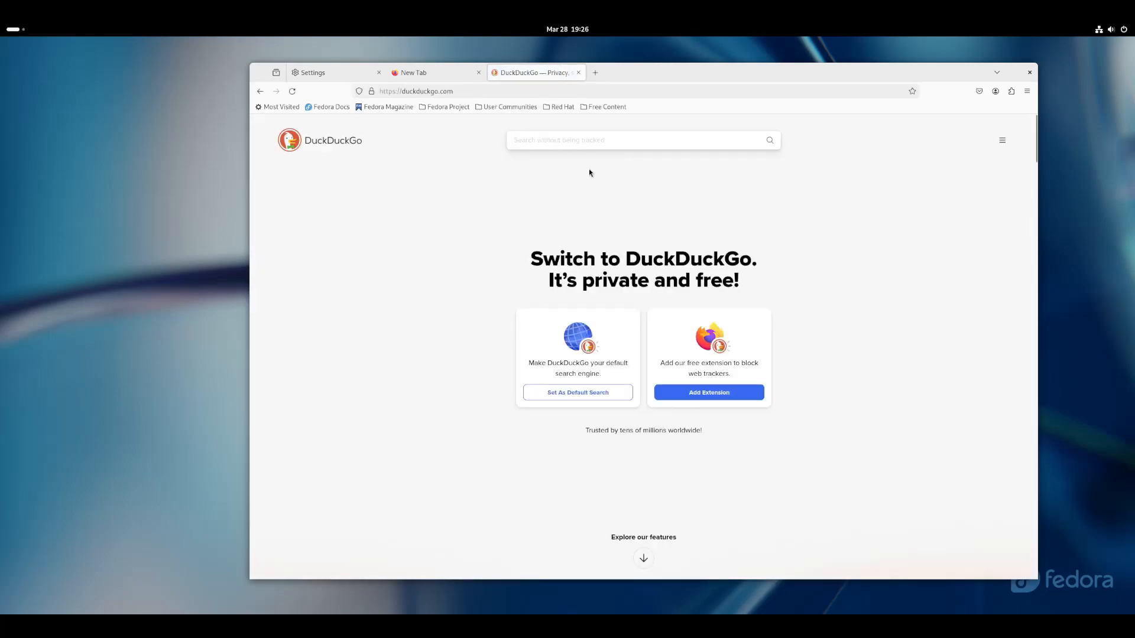
pyautogui.middleClick(408, 72)
# - Set the custom homepage to the currently open DuckDuckGo page and close the DuckDuckGo tab
pyautogui.click(322, 72)
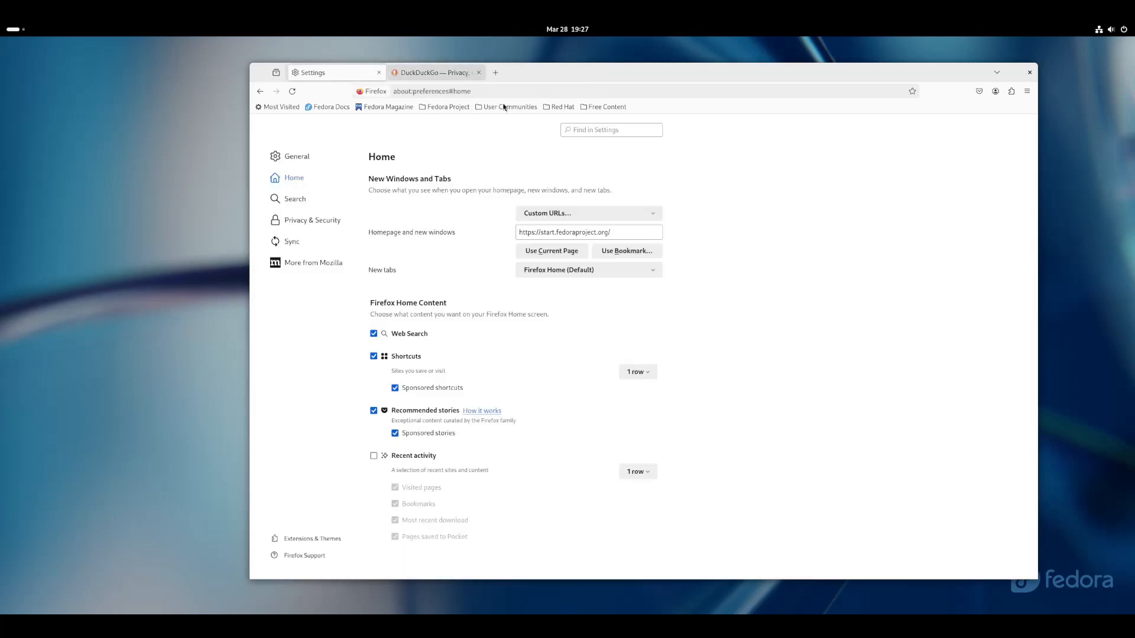
pyautogui.click(552, 250)
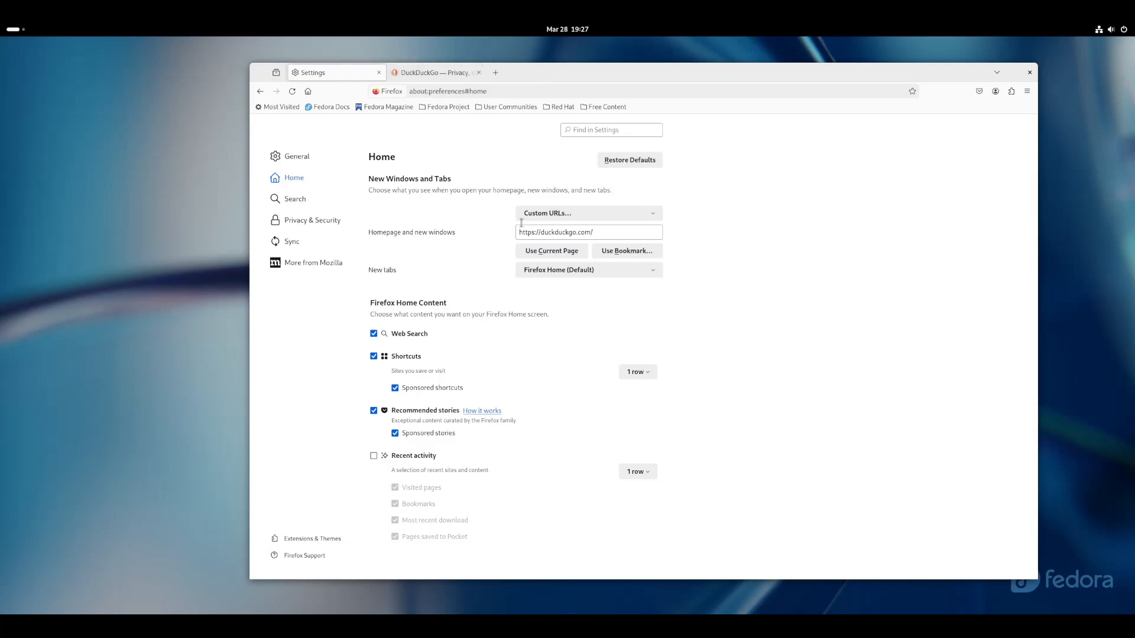
pyautogui.click(433, 77)
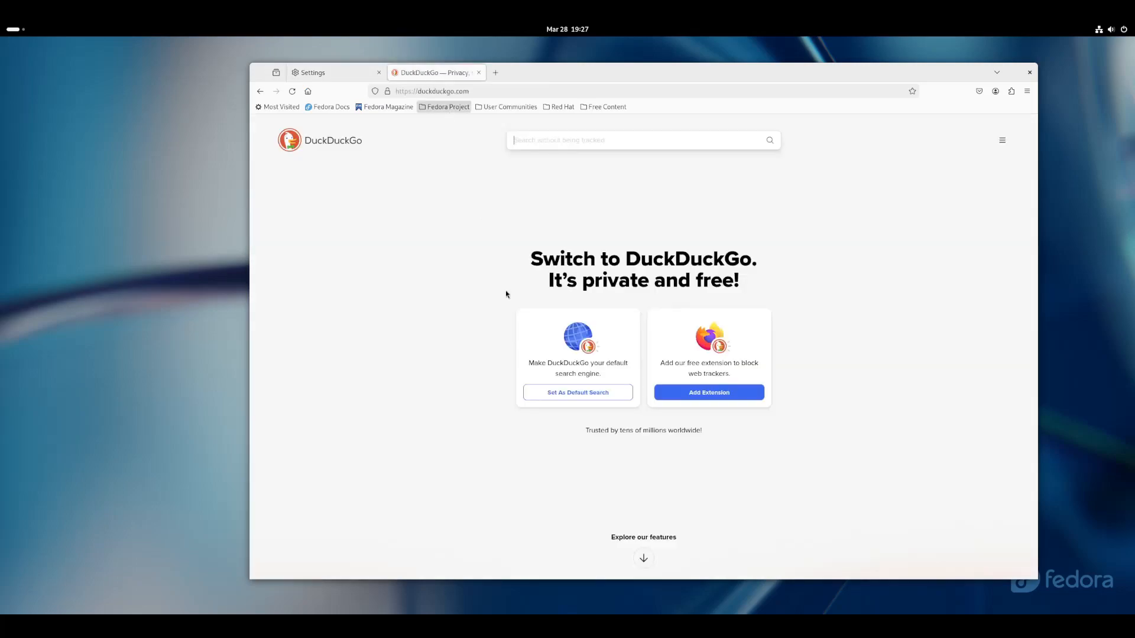
pyautogui.click(479, 72)
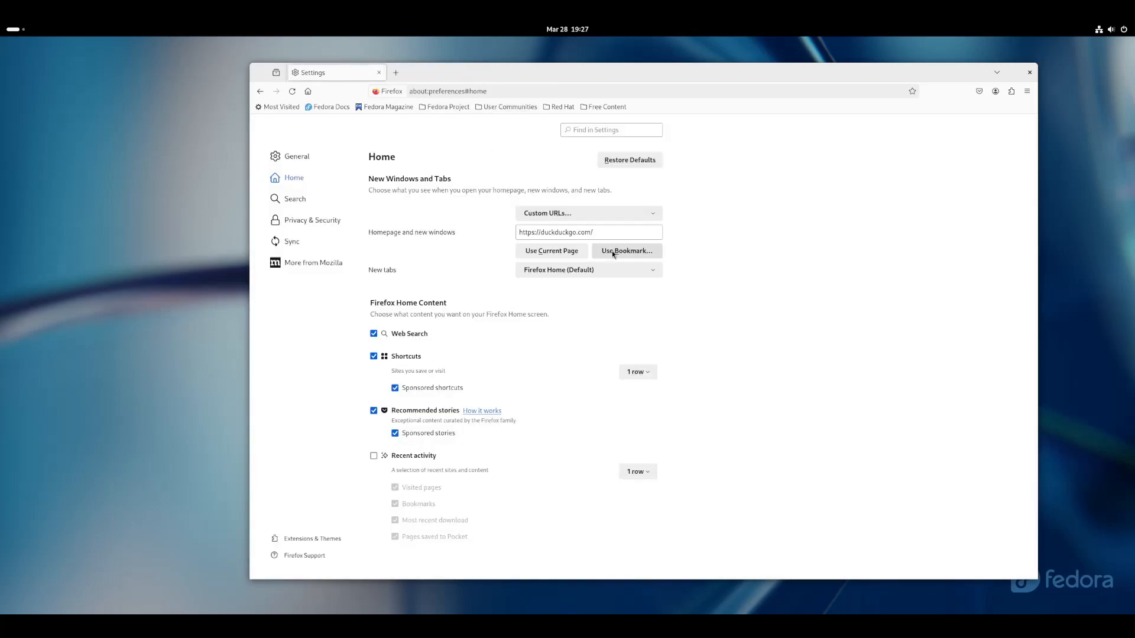
pyautogui.click(593, 231)
pyautogui.moveTo(592, 231); pyautogui.dragTo(485, 220)
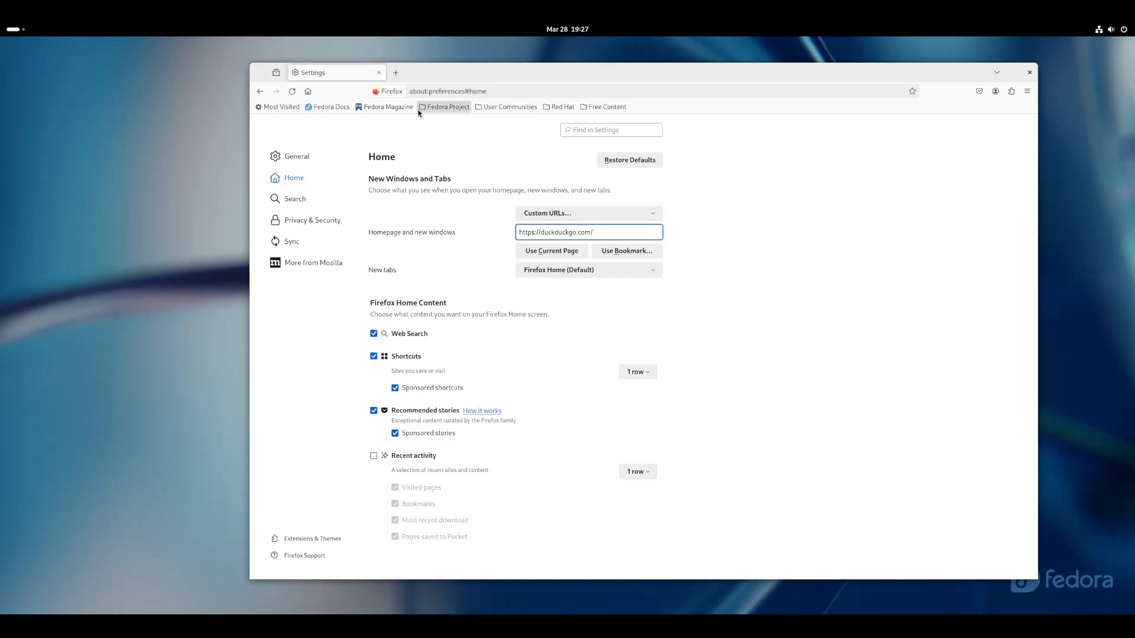
# - Close the Firefox window and relaunch the browser to test the homepage
pyautogui.click(1030, 73)
pyautogui.press('super')
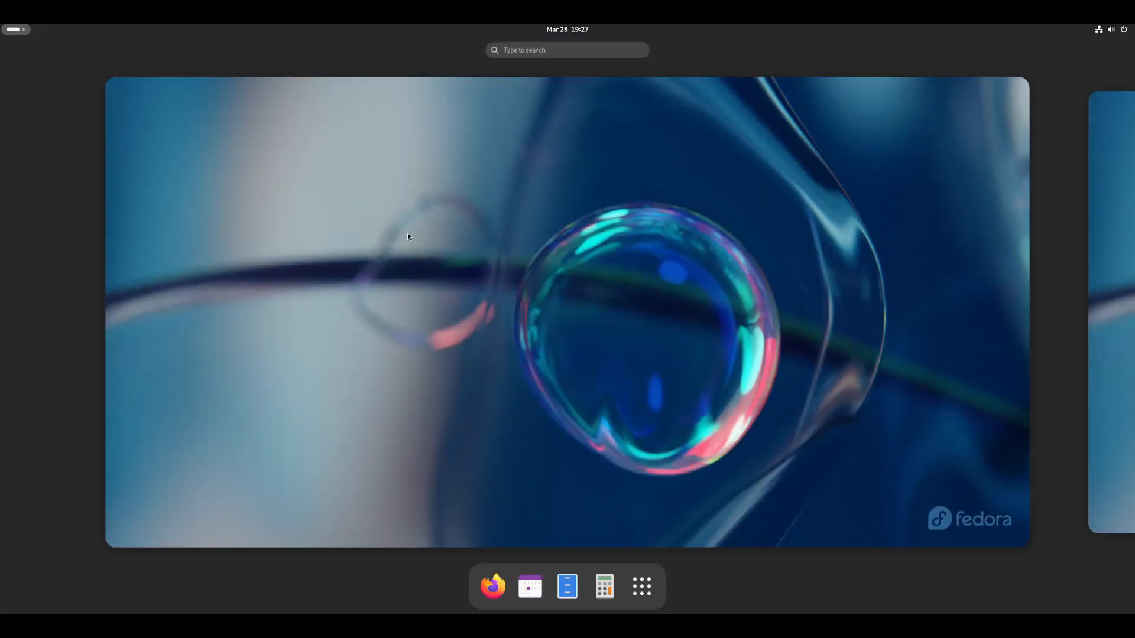
pyautogui.click(493, 586)
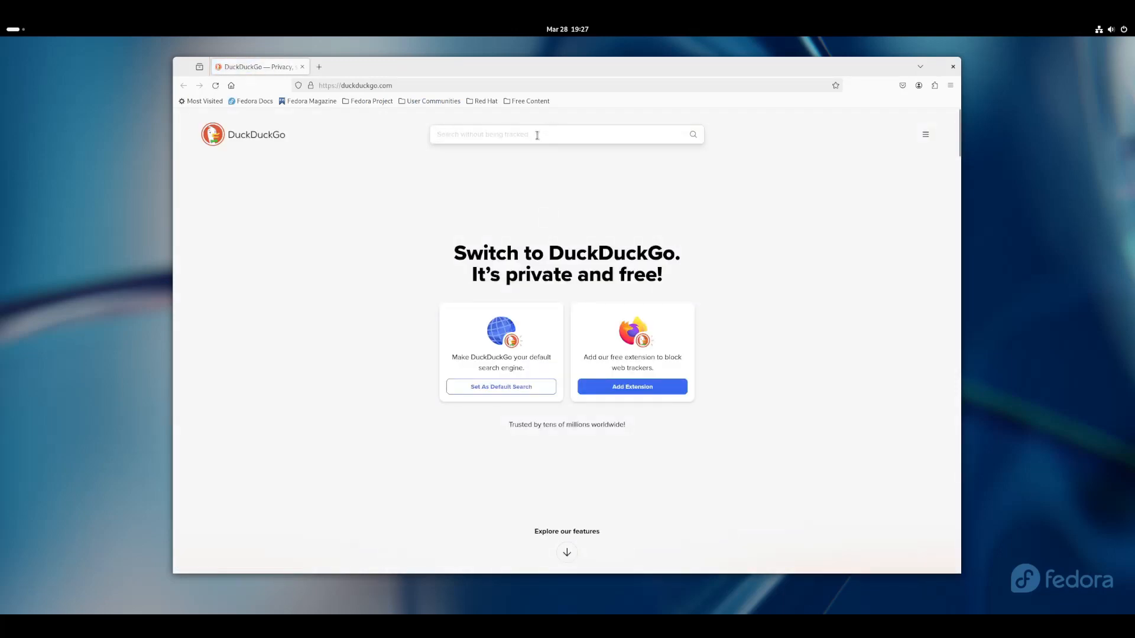
# - Reopen the Home settings and view the choices for New tabs without changing the selection
pyautogui.click(950, 85)
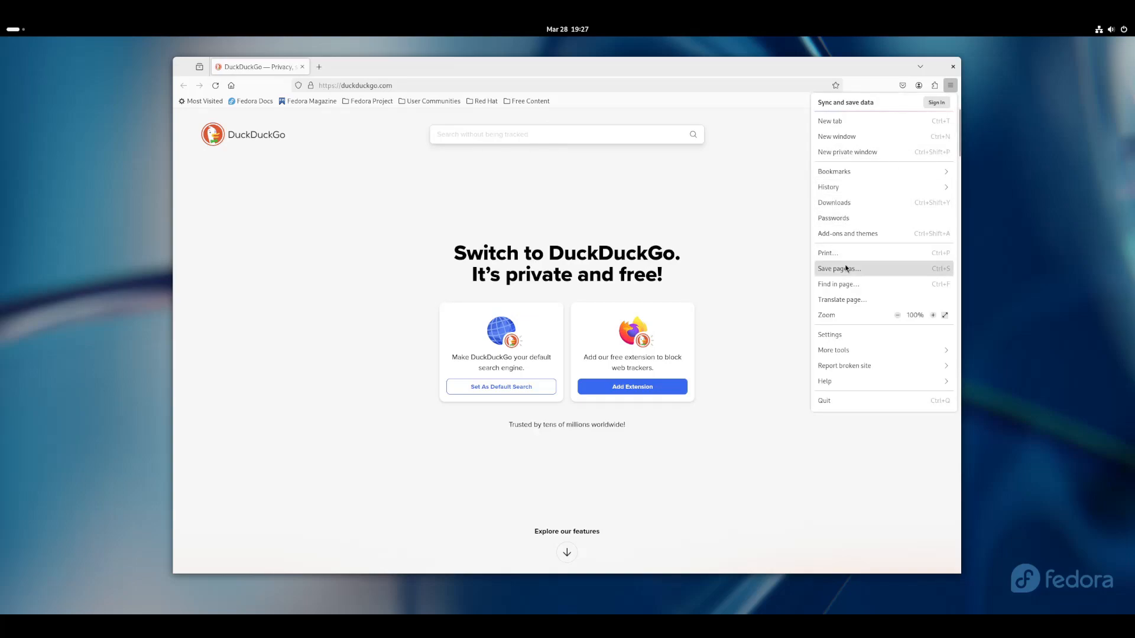
pyautogui.click(837, 335)
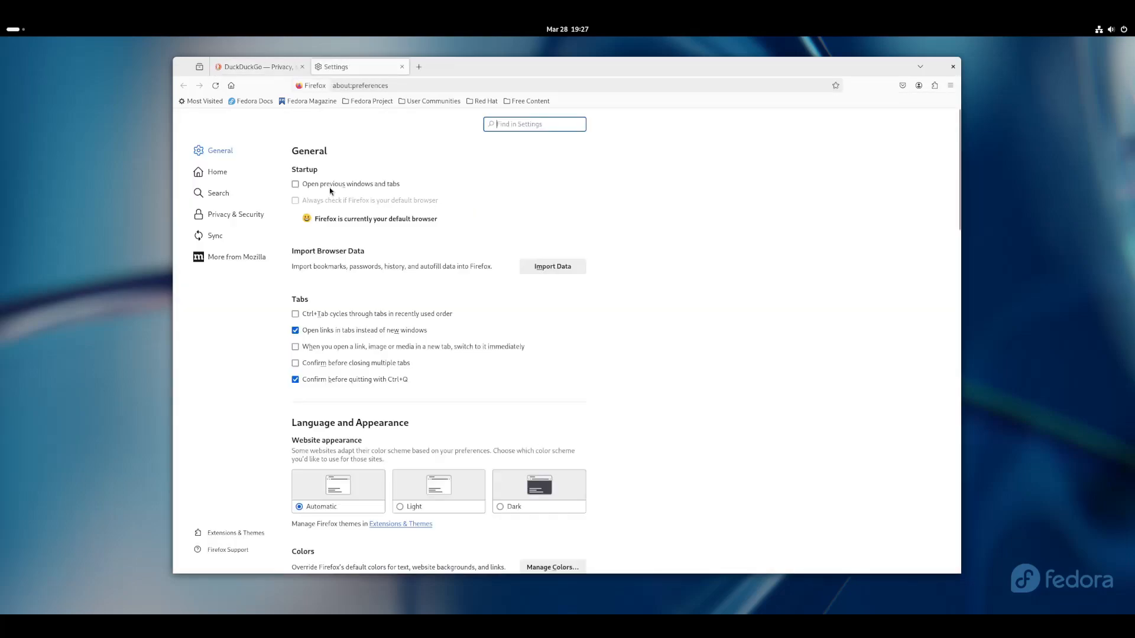
pyautogui.click(219, 172)
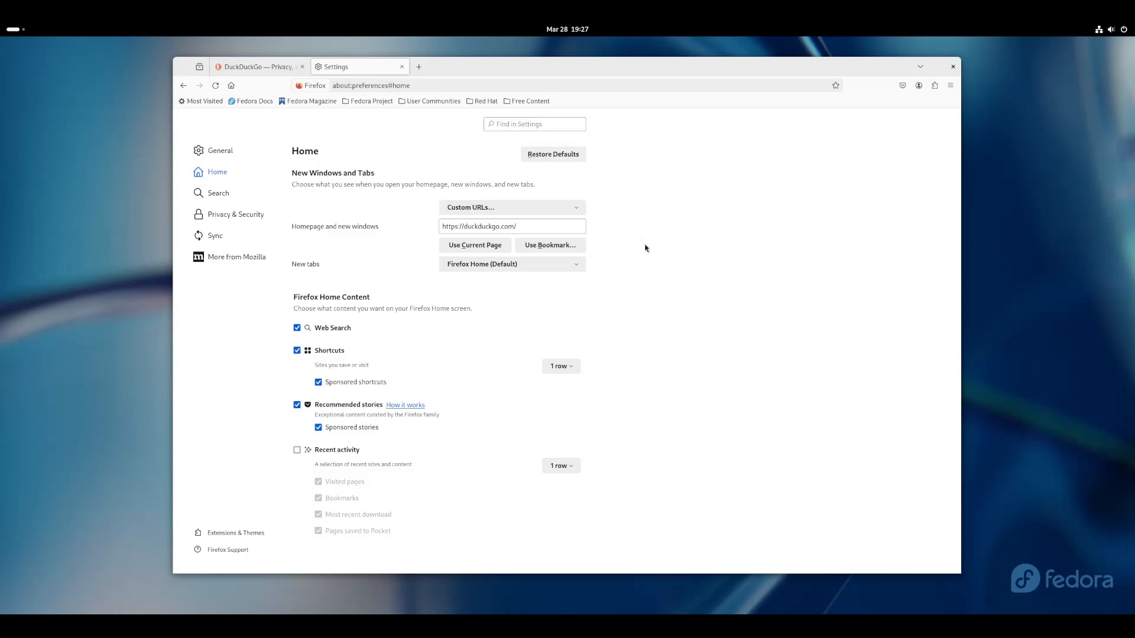
pyautogui.click(511, 270)
pyautogui.click(500, 276)
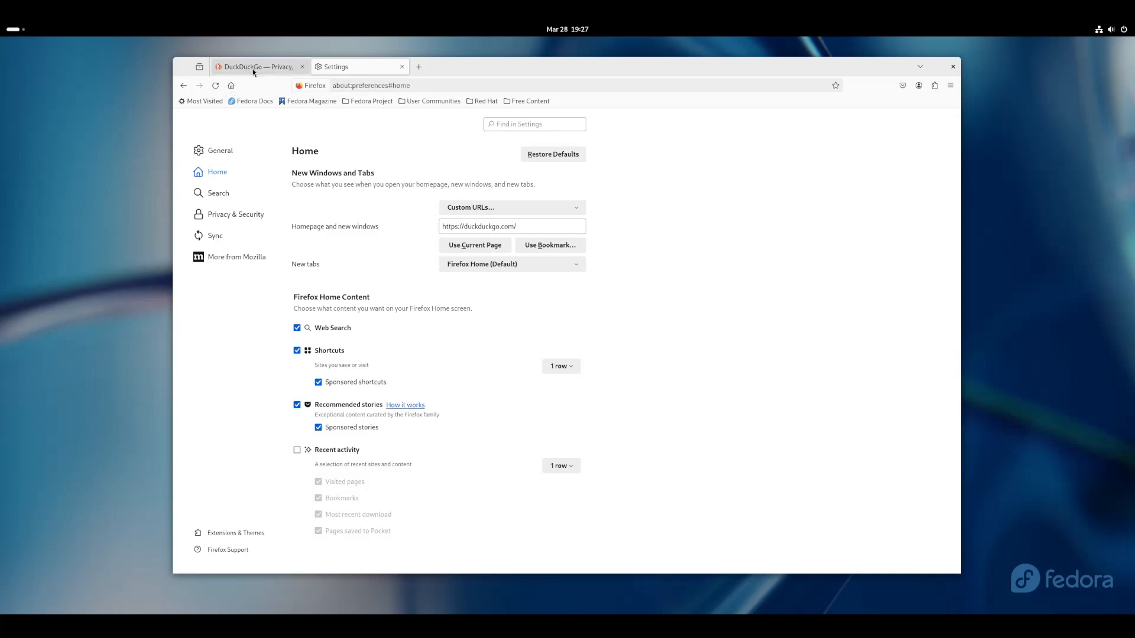
pyautogui.moveTo(520, 229); pyautogui.dragTo(423, 220)
pyautogui.click(421, 224)
pyautogui.tripleClick(511, 225)
pyautogui.click(512, 226)
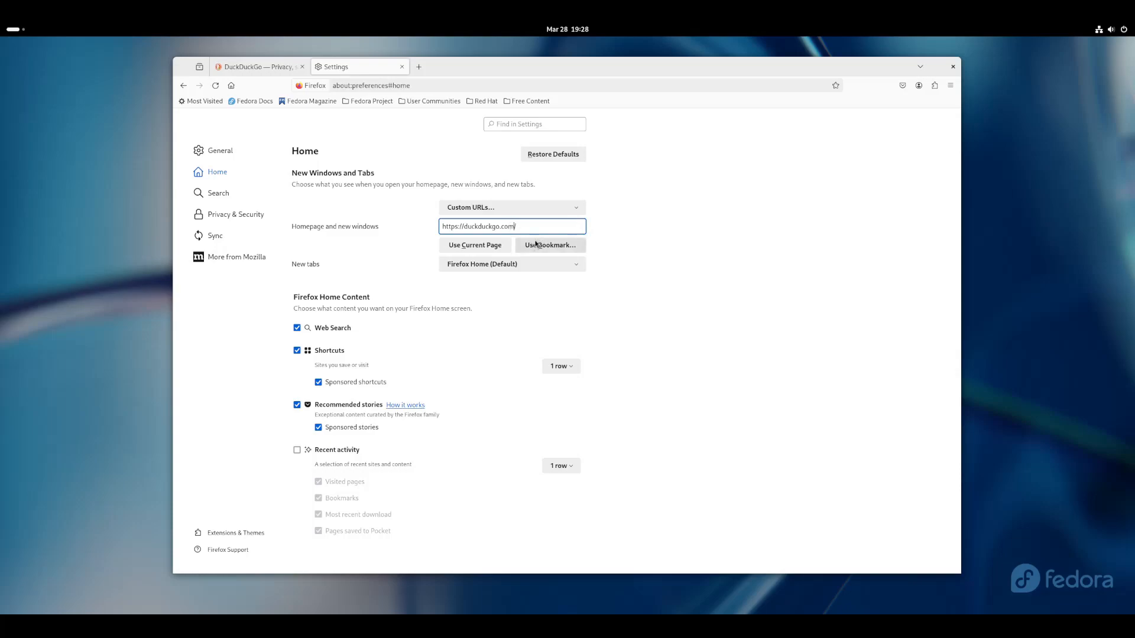
pyautogui.moveTo(528, 227); pyautogui.dragTo(410, 225)
pyautogui.click(412, 230)
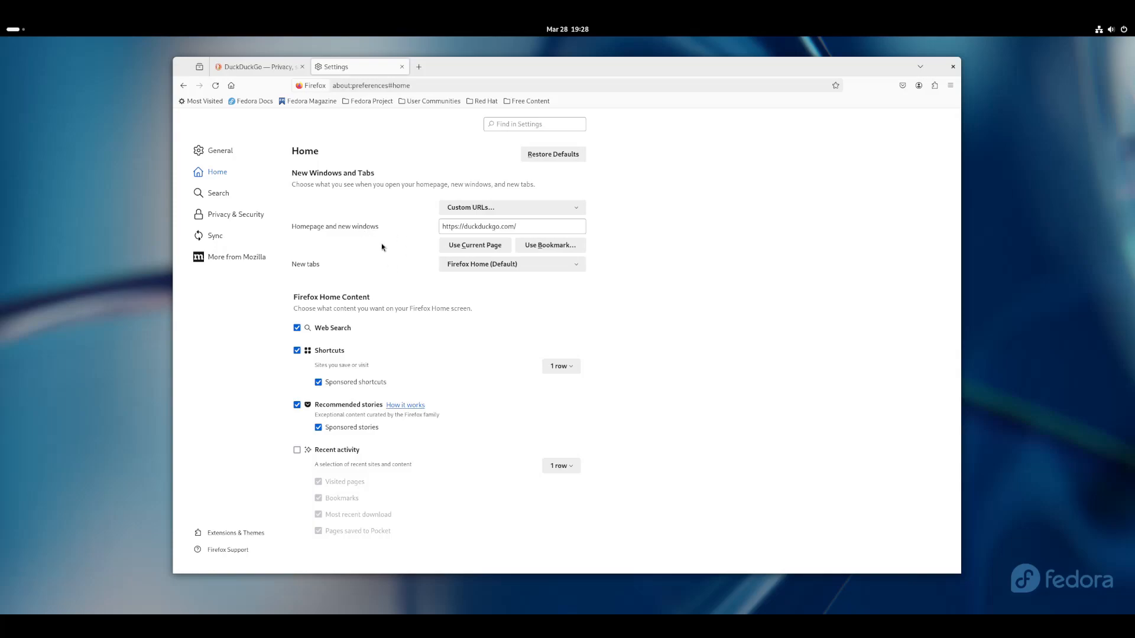
# - View the New tabs choices, open a new tab to see the Firefox Home page, and return to the Home settings
pyautogui.click(490, 265)
pyautogui.click(489, 265)
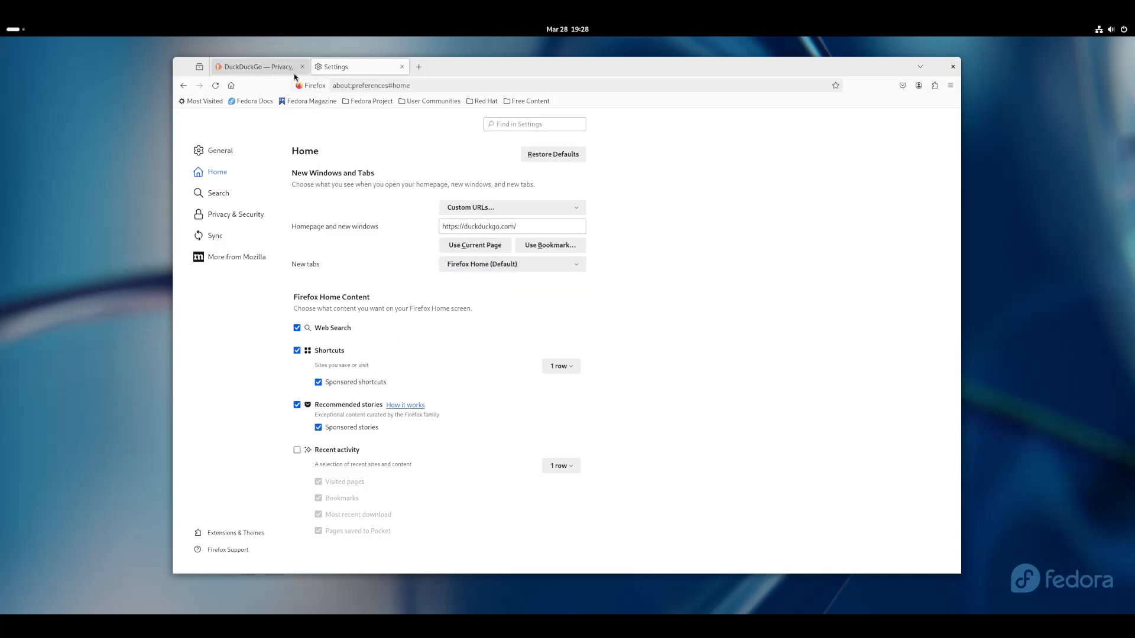
pyautogui.click(420, 68)
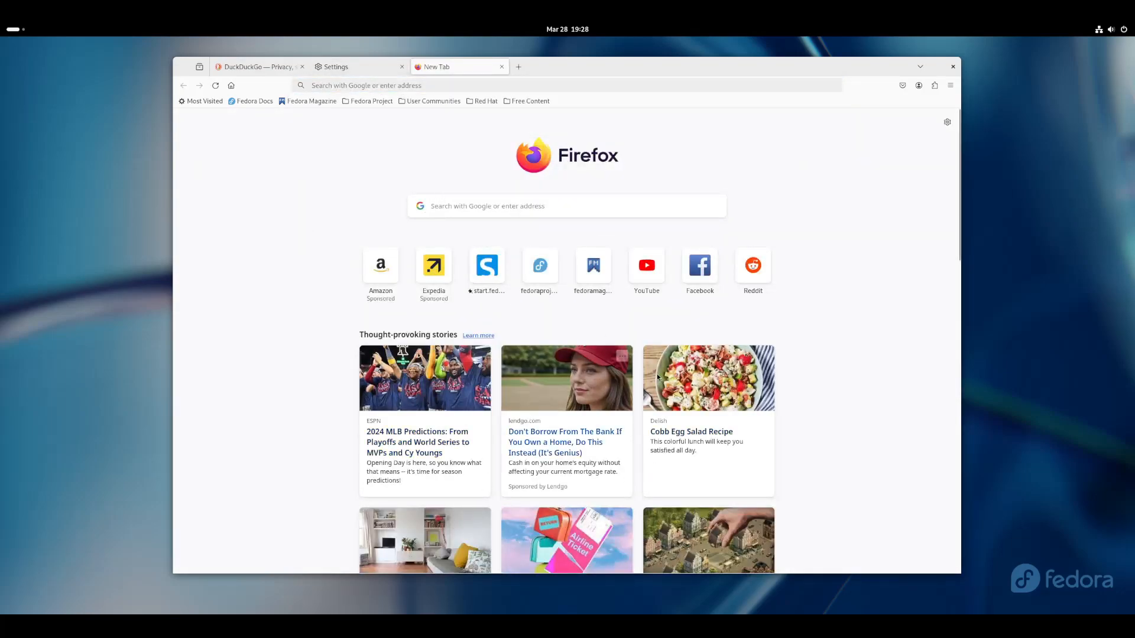
pyautogui.click(356, 66)
pyautogui.moveTo(404, 315); pyautogui.dragTo(399, 300)
pyautogui.click(398, 295)
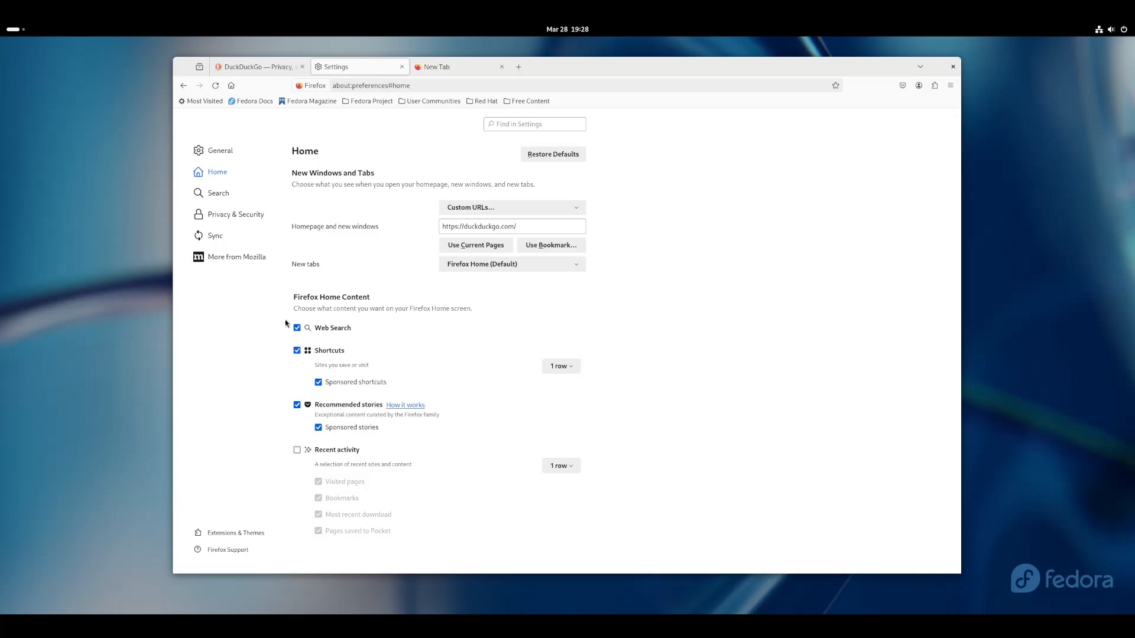
# - Examine the web search box and the address bar suggestions on the New Tab page
pyautogui.click(451, 65)
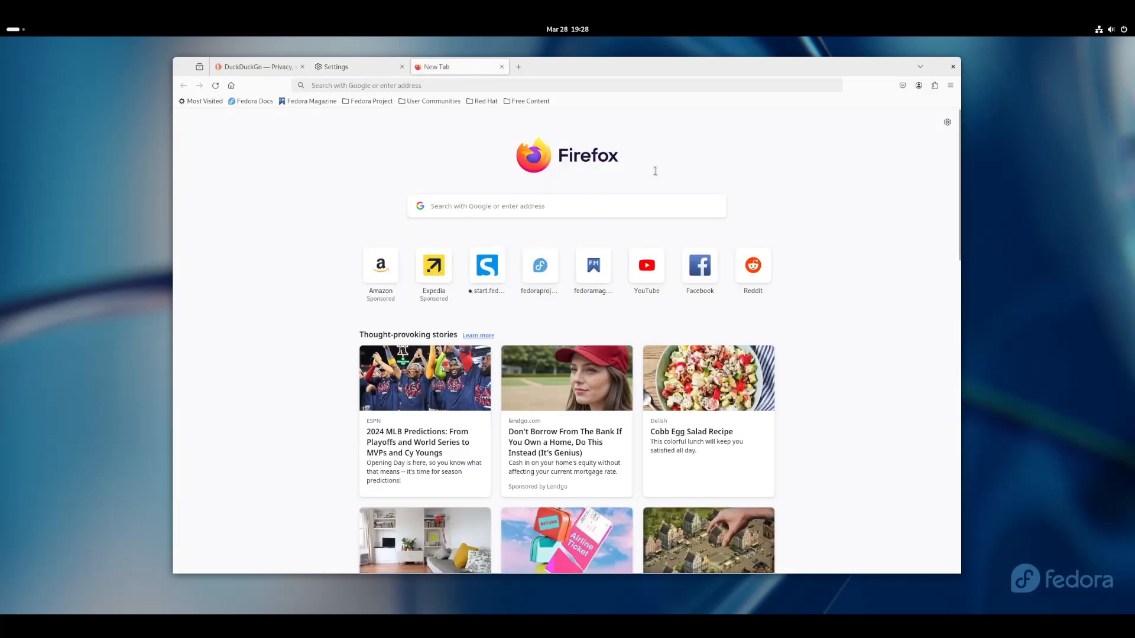
pyautogui.click(486, 205)
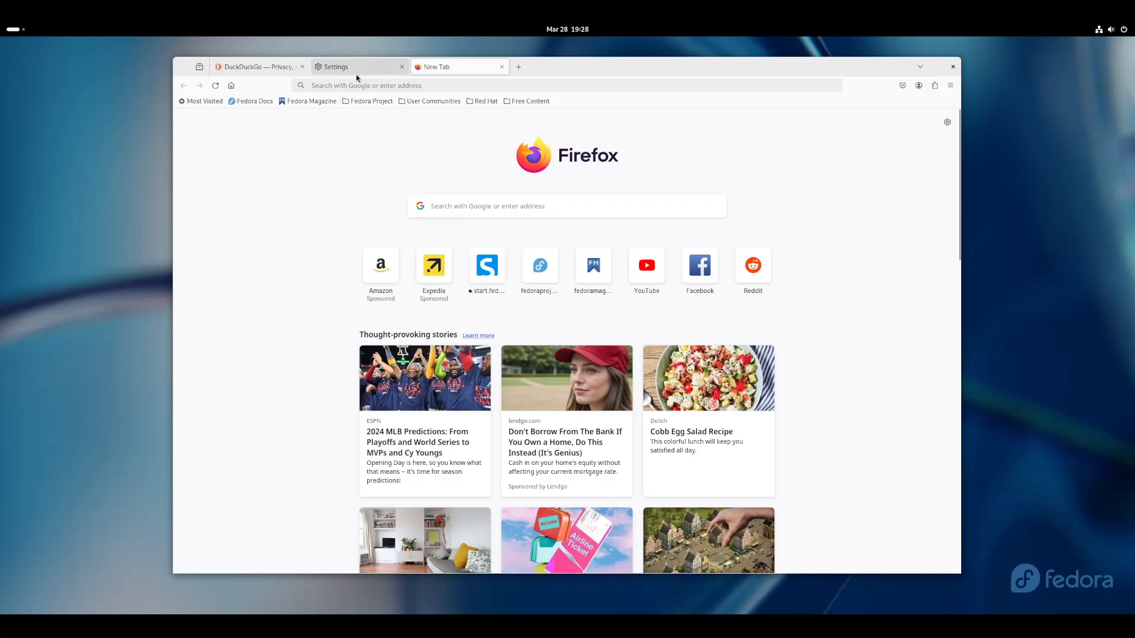
pyautogui.click(338, 85)
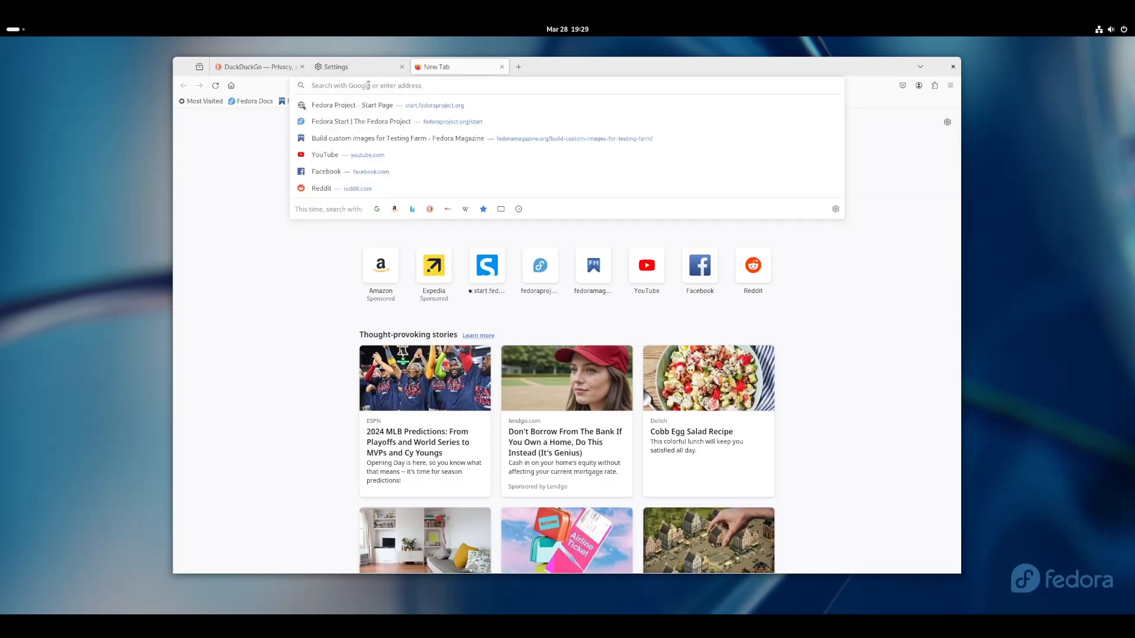
pyautogui.click(254, 172)
pyautogui.click(523, 205)
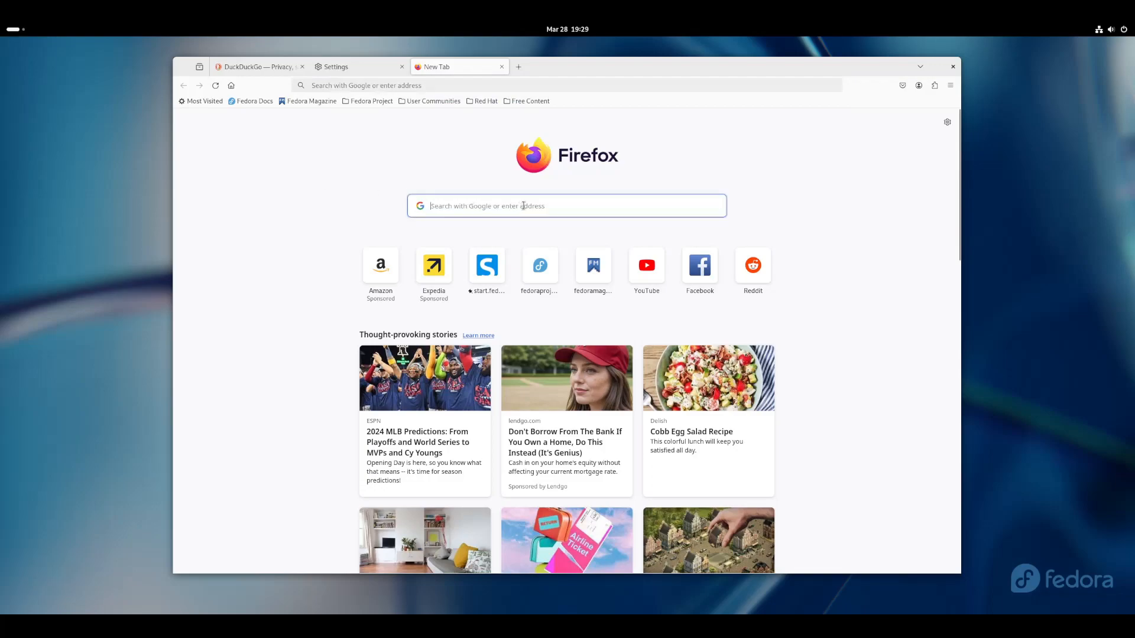
# - Turn off Sponsored shortcuts in the Firefox Home Content settings and view the row choices for Shortcuts
pyautogui.click(367, 68)
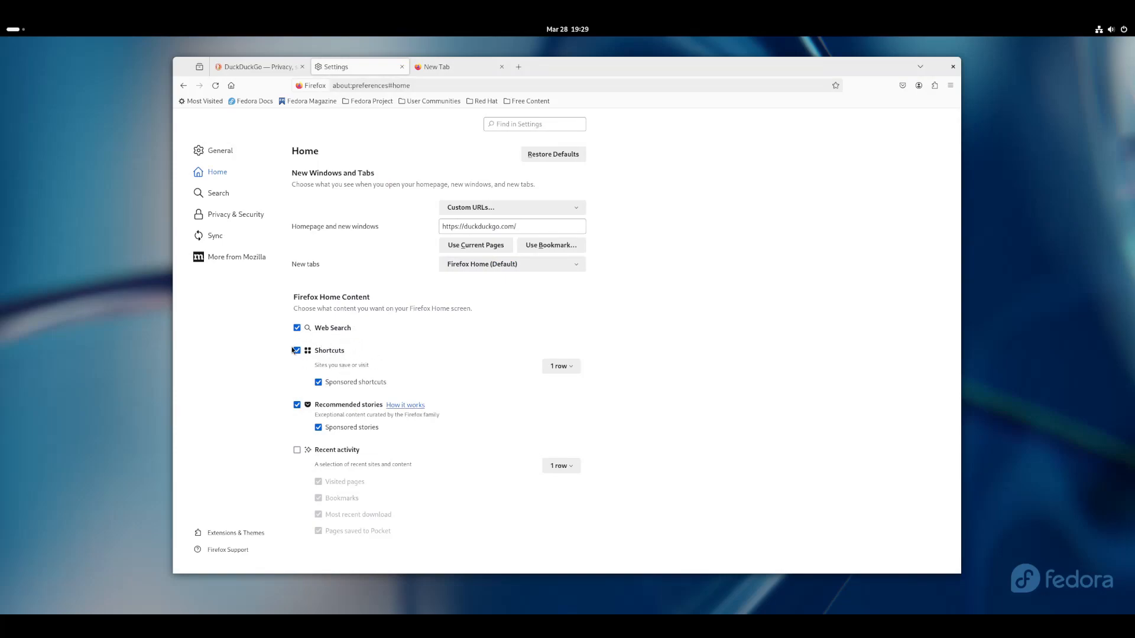
pyautogui.click(352, 384)
pyautogui.click(571, 367)
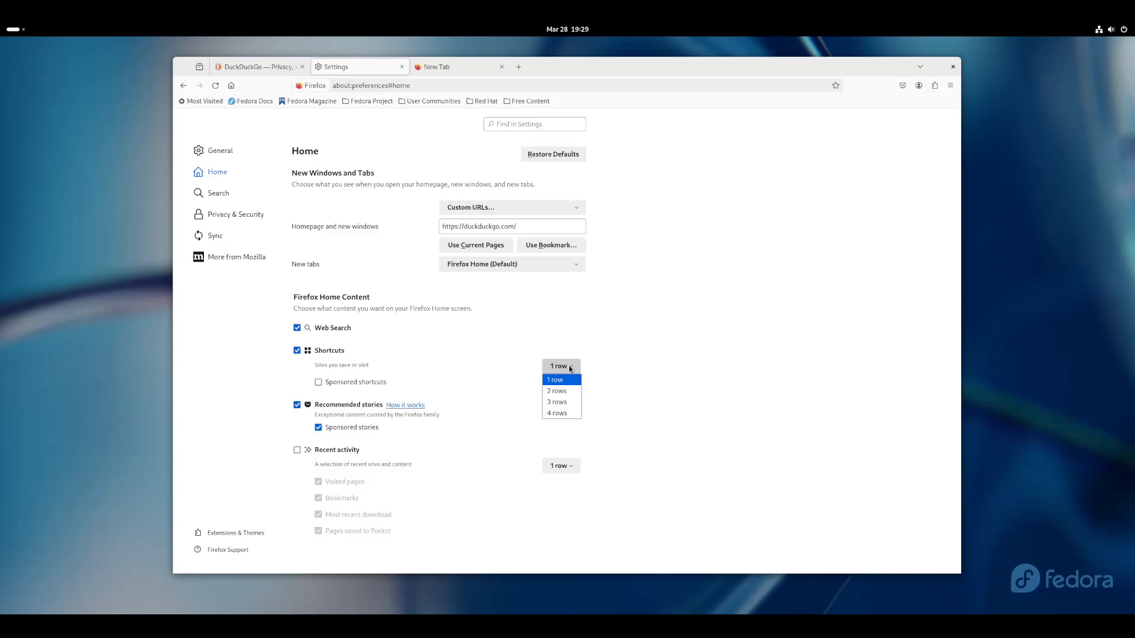
pyautogui.click(555, 370)
pyautogui.click(555, 371)
pyautogui.click(633, 362)
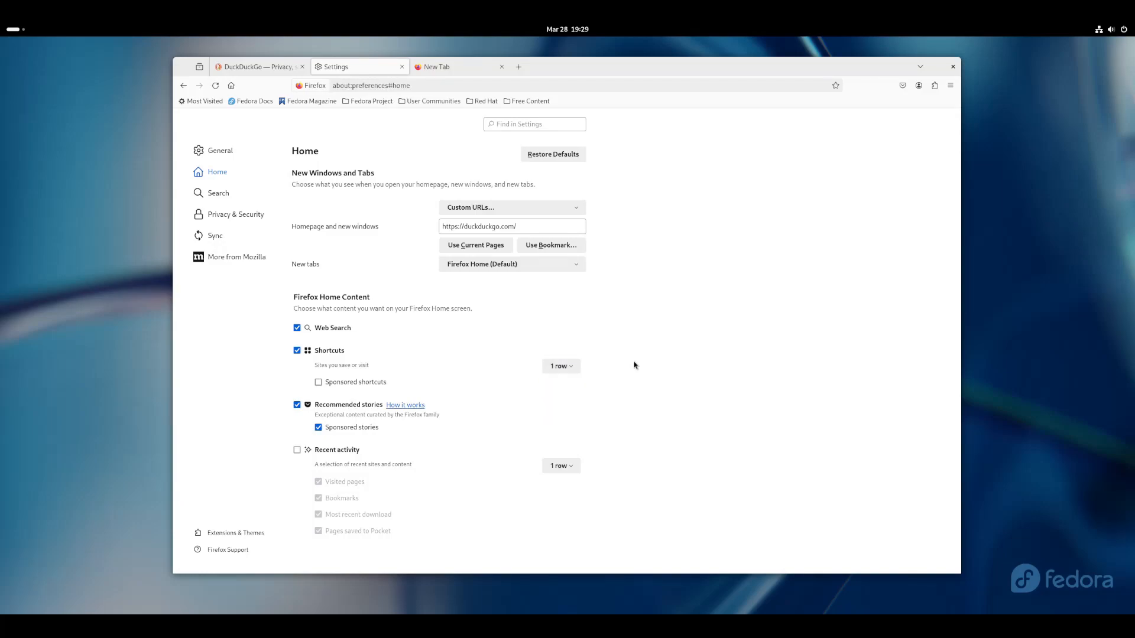
pyautogui.click(567, 367)
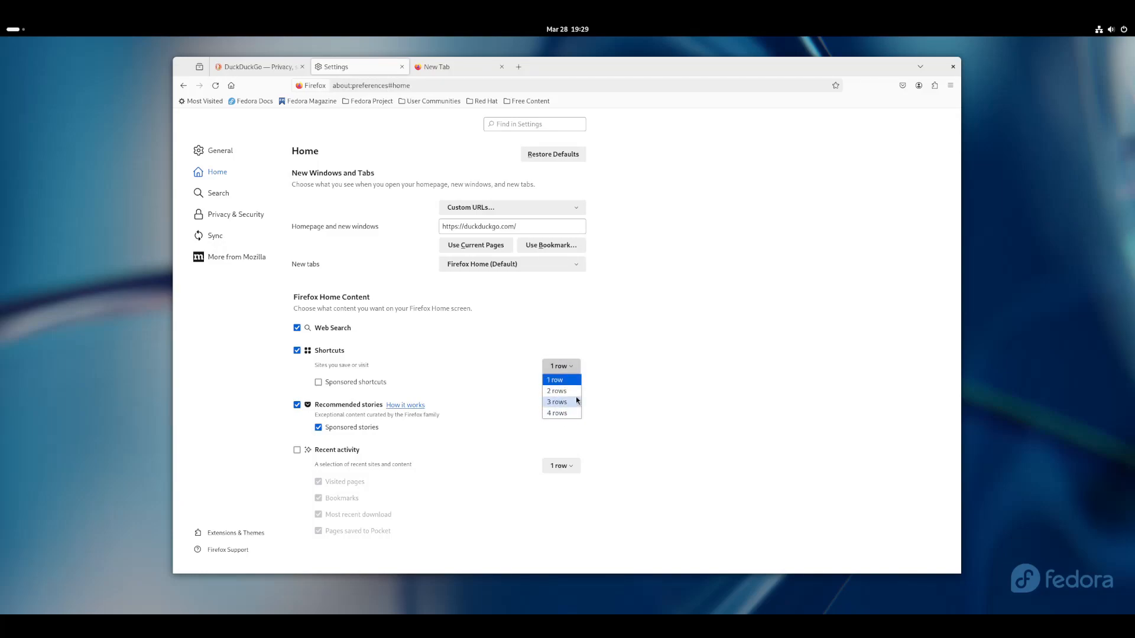
pyautogui.click(569, 380)
# - Set the Shortcuts to 2 rows and check the layout on the New Tab page
pyautogui.click(445, 70)
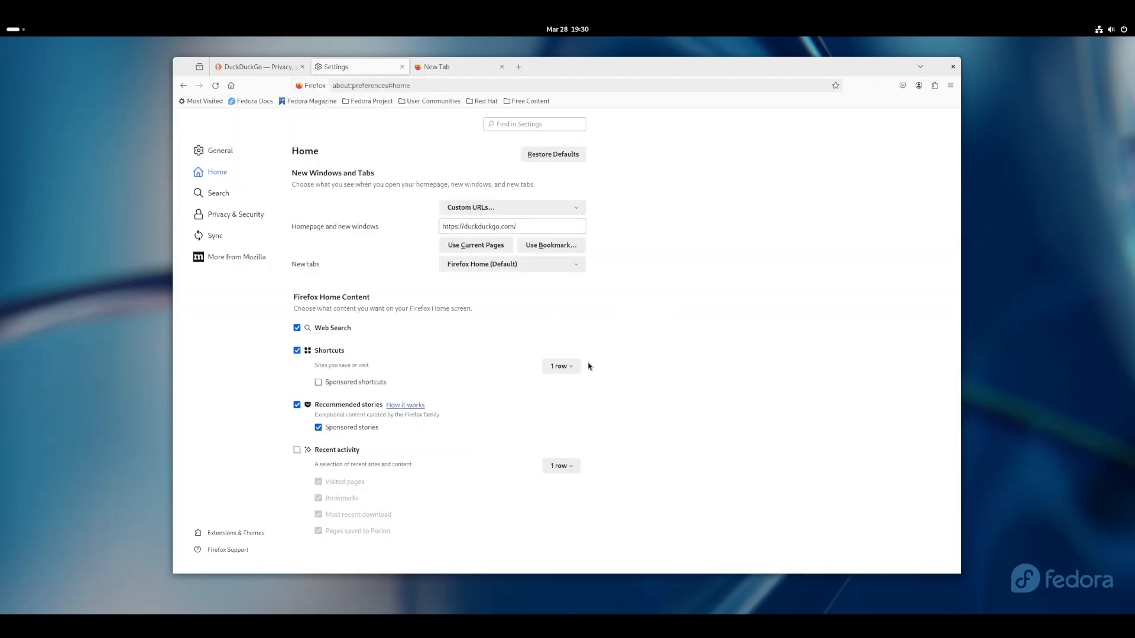
pyautogui.click(568, 367)
pyautogui.click(570, 394)
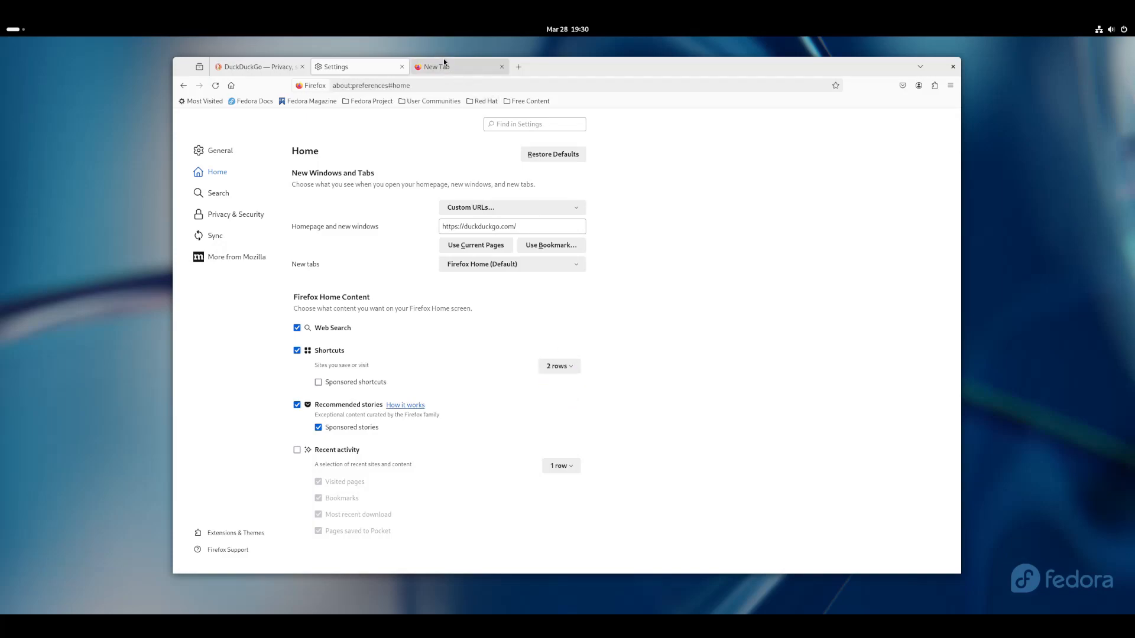
pyautogui.click(437, 67)
pyautogui.click(231, 87)
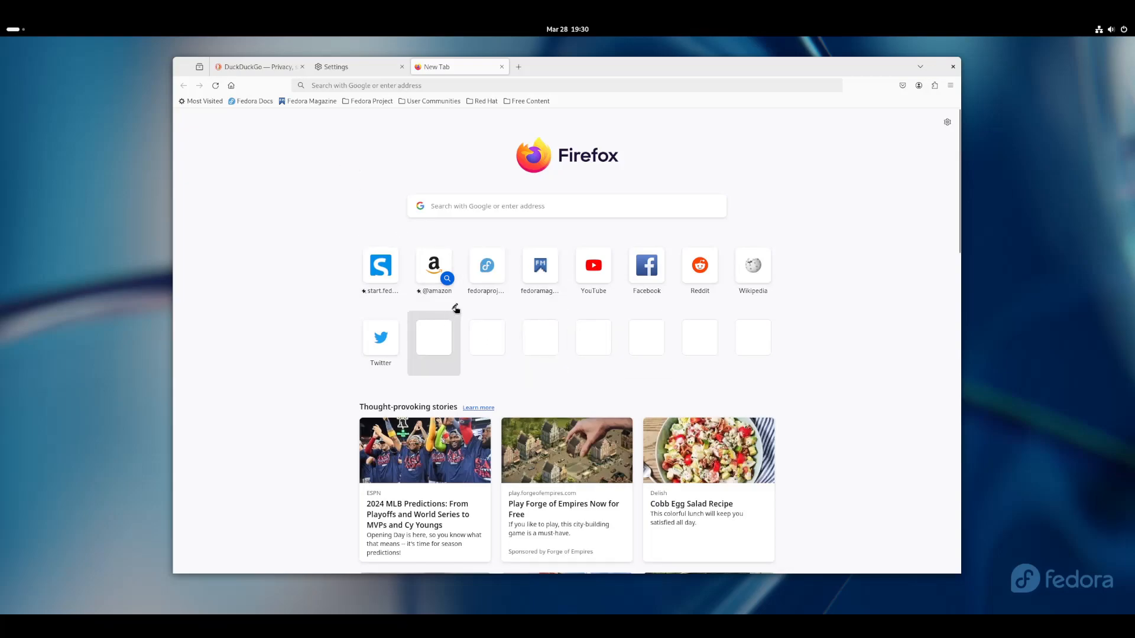
pyautogui.click(350, 70)
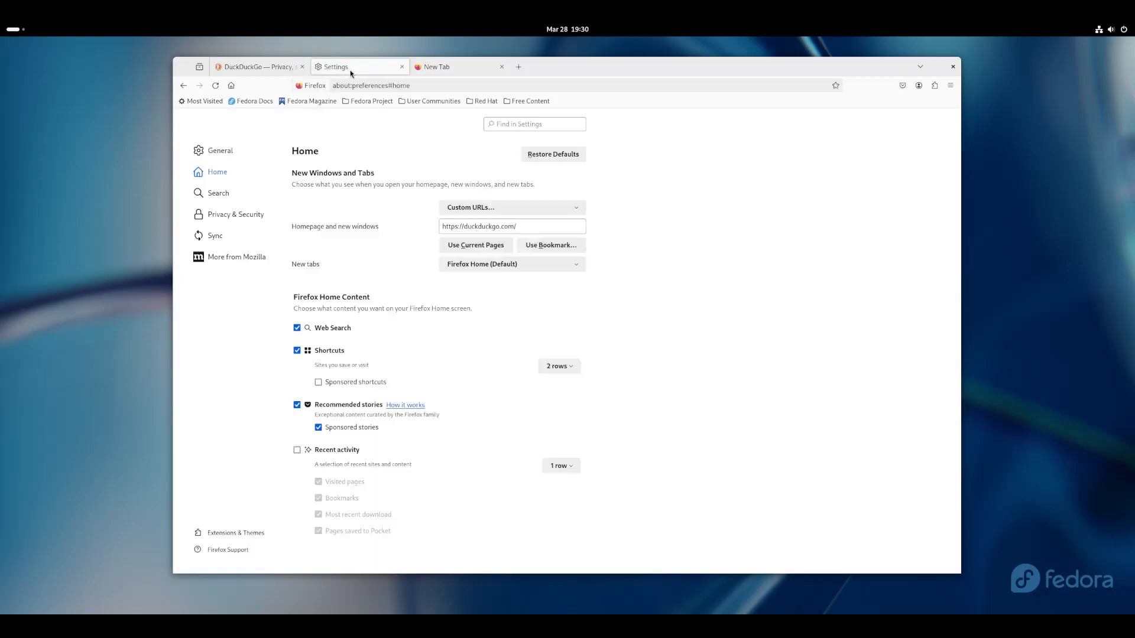
# - Turn off Recommended stories, try Recent activity without keeping it enabled, and check the New Tab page
pyautogui.click(333, 407)
pyautogui.click(347, 451)
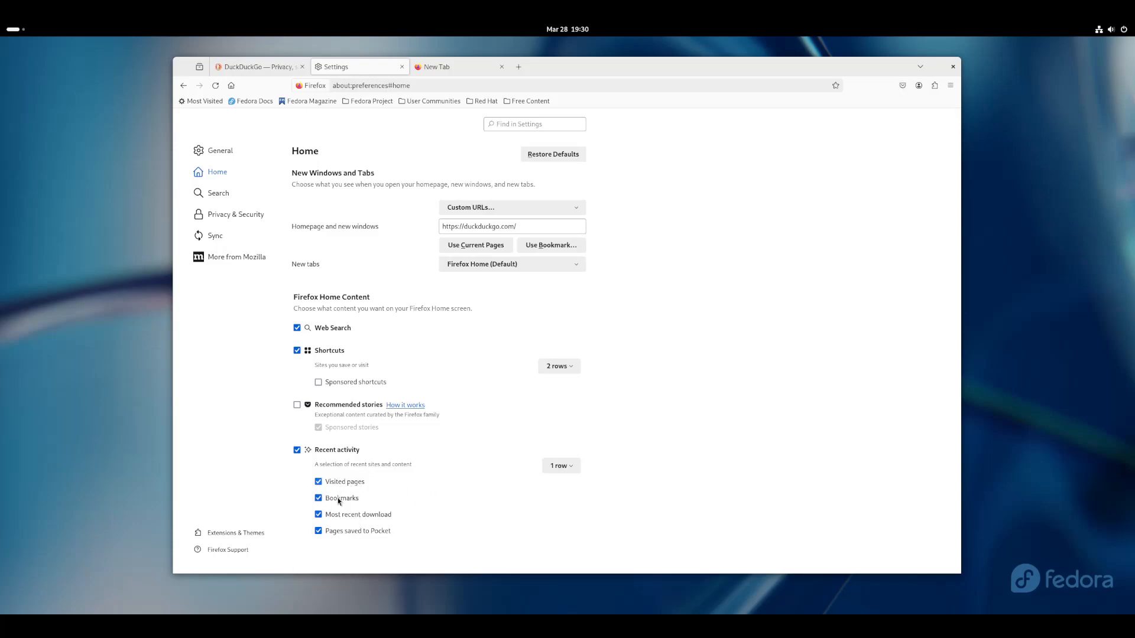
pyautogui.click(332, 452)
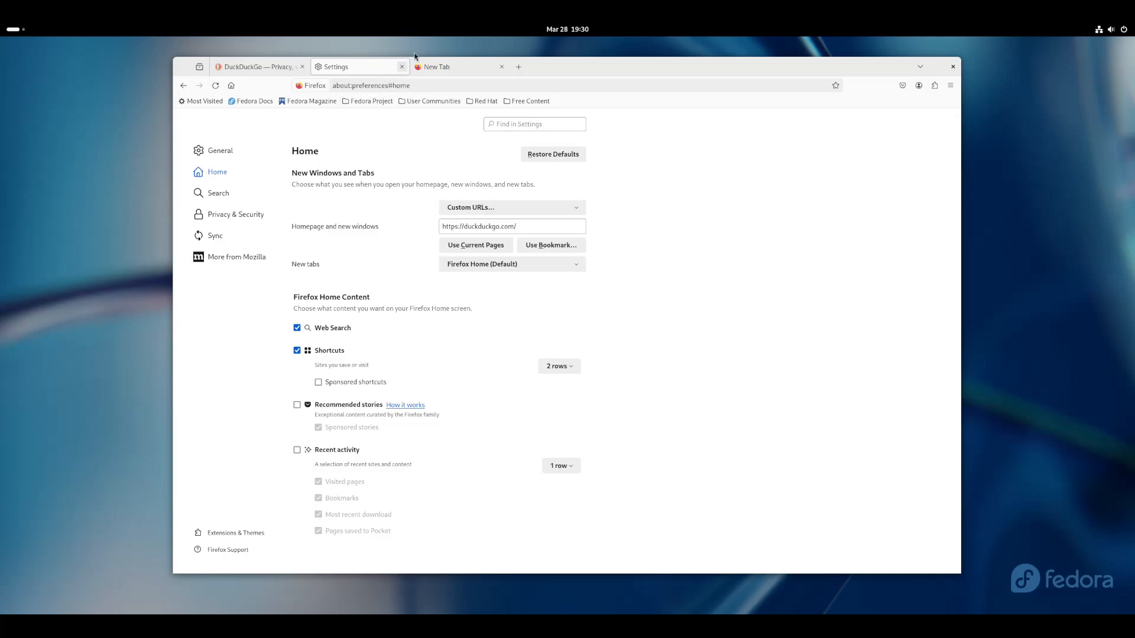
pyautogui.click(448, 67)
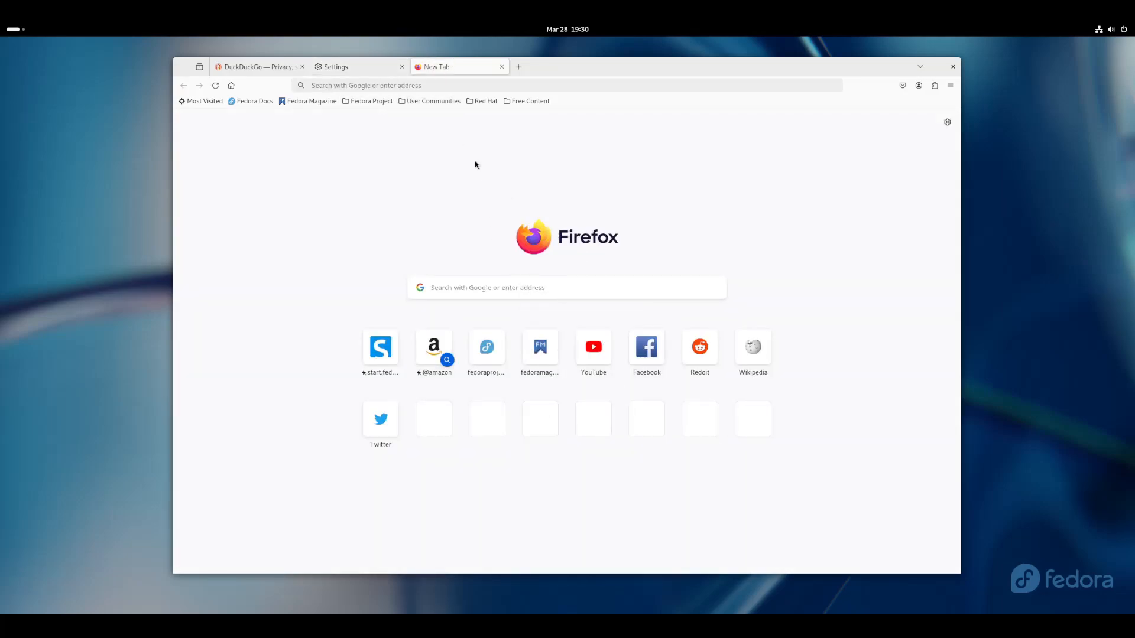
# - Set the default search engine to DuckDuckGo in the Search settings
pyautogui.click(319, 66)
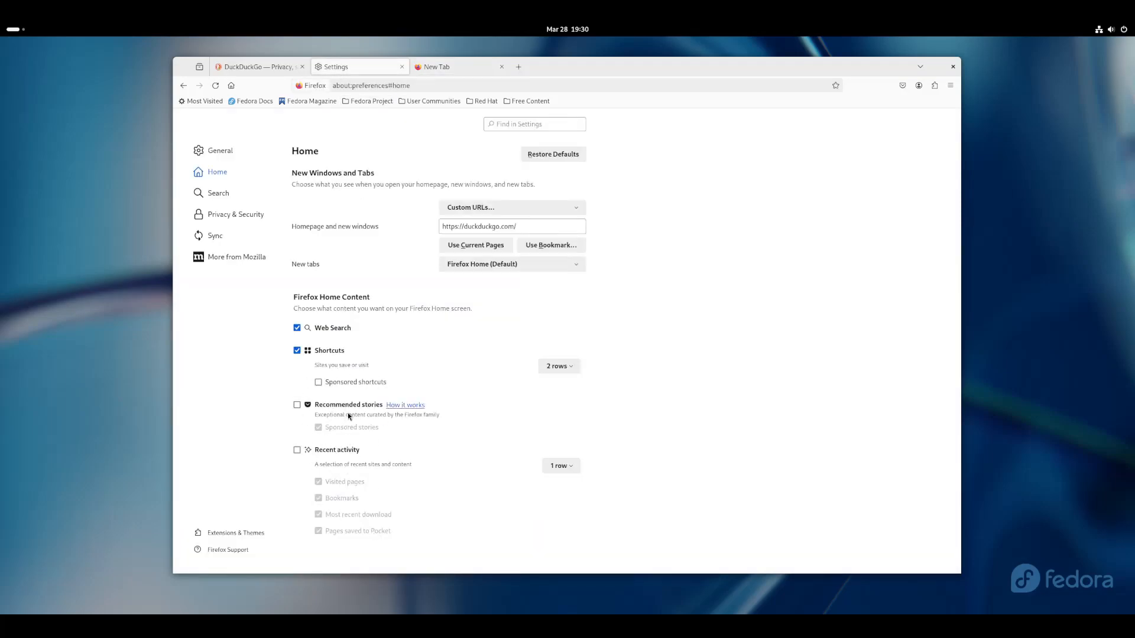
pyautogui.click(224, 195)
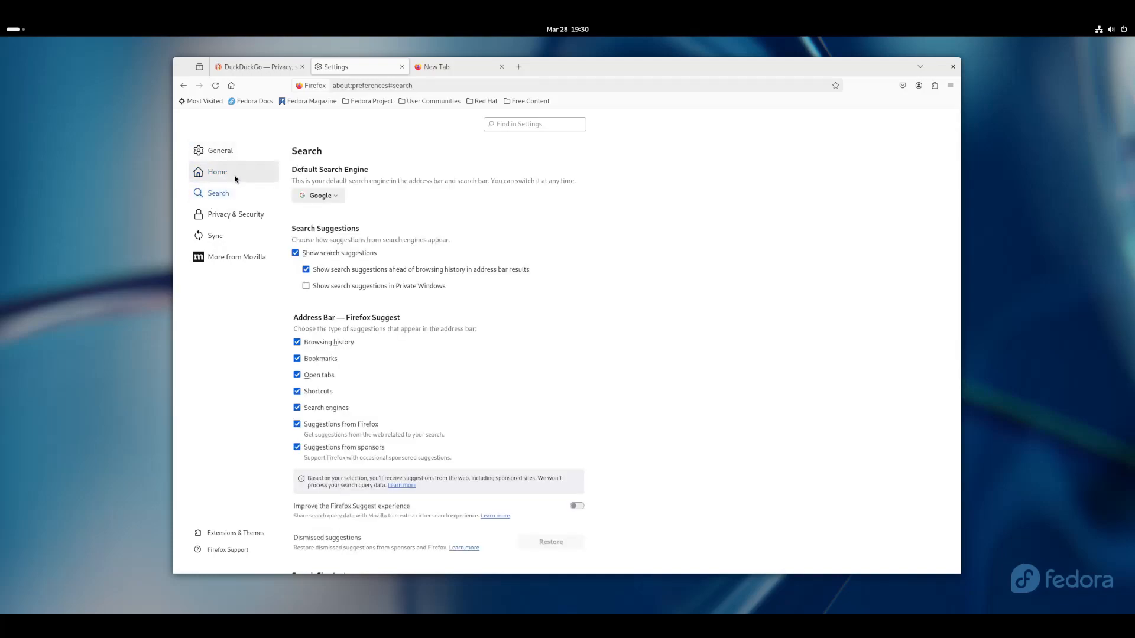
pyautogui.click(325, 199)
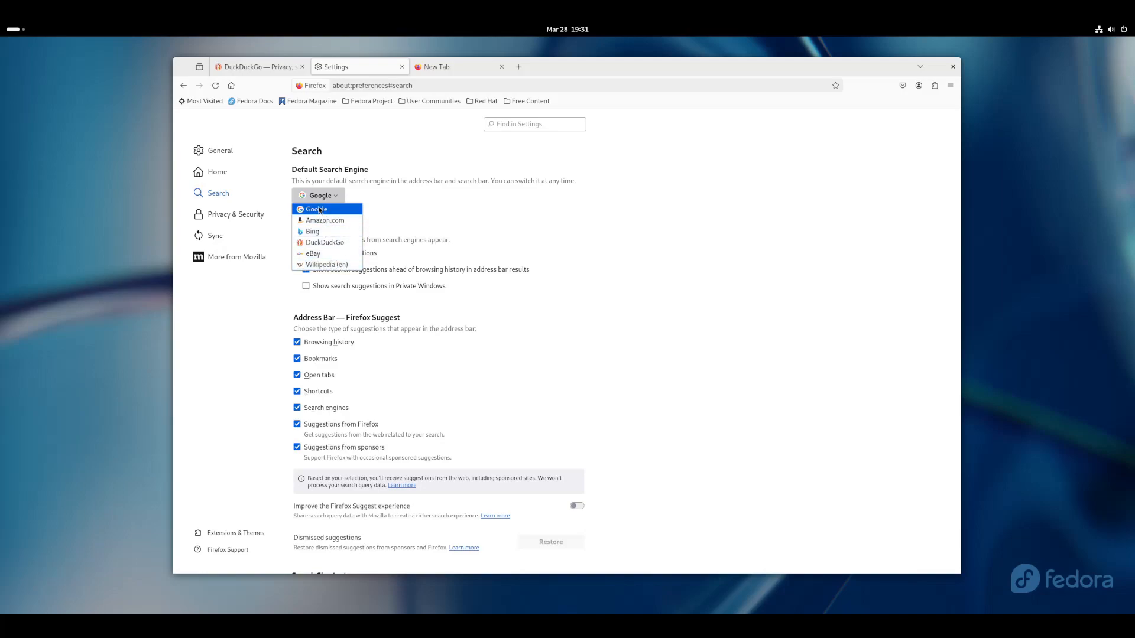
pyautogui.click(330, 247)
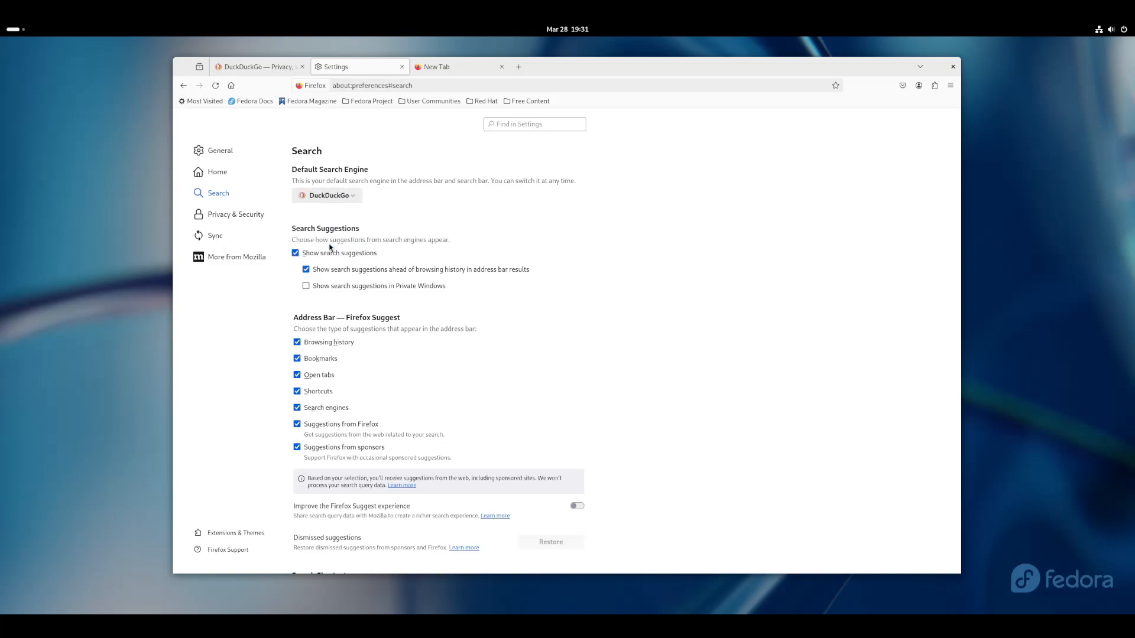
pyautogui.doubleClick(398, 170)
pyautogui.click(398, 187)
pyautogui.moveTo(398, 170); pyautogui.dragTo(404, 183)
pyautogui.doubleClick(402, 181)
pyautogui.click(402, 194)
pyautogui.tripleClick(402, 173)
pyautogui.click(406, 187)
pyautogui.doubleClick(400, 162)
pyautogui.click(402, 165)
# - Disable address bar suggestions from sponsors, Firefox, open tabs, shortcuts and search engines, keeping only browsing history and bookmarks enabled
pyautogui.click(361, 449)
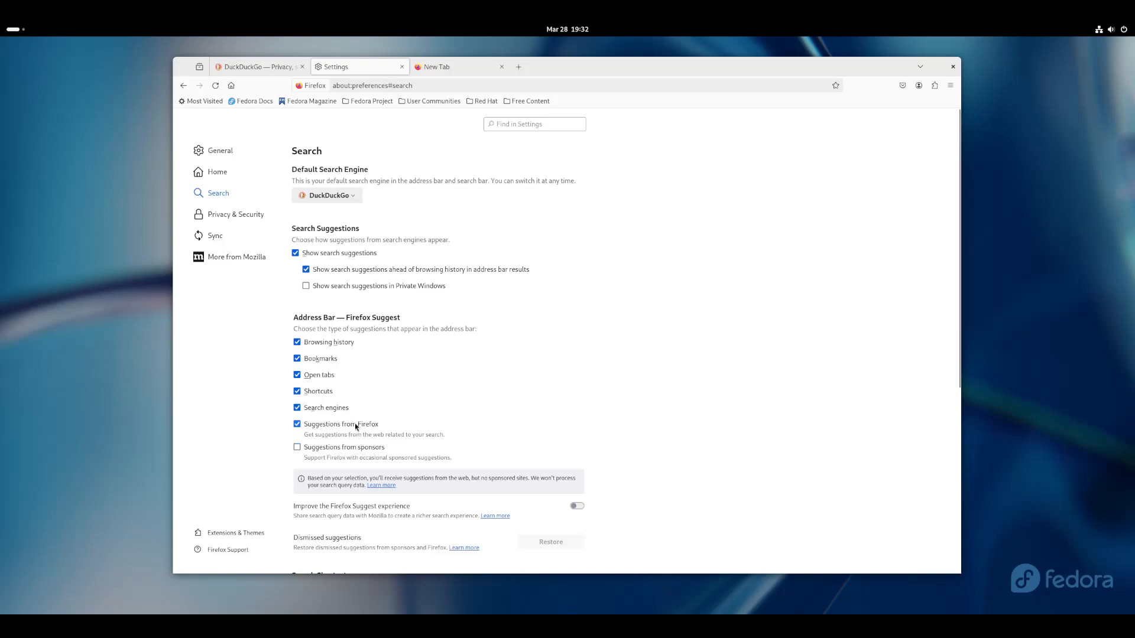
pyautogui.click(341, 427)
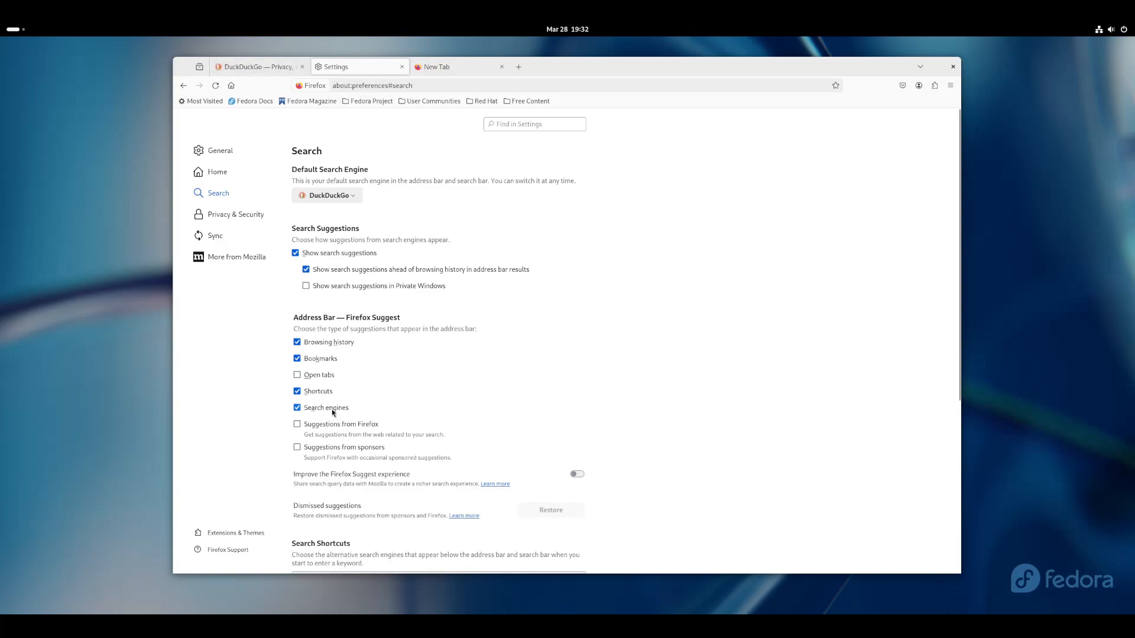
pyautogui.click(322, 391)
pyautogui.tripleClick(386, 318)
pyautogui.click(386, 317)
# - Search for "fedora linux" from the address bar of the New Tab page
pyautogui.click(464, 68)
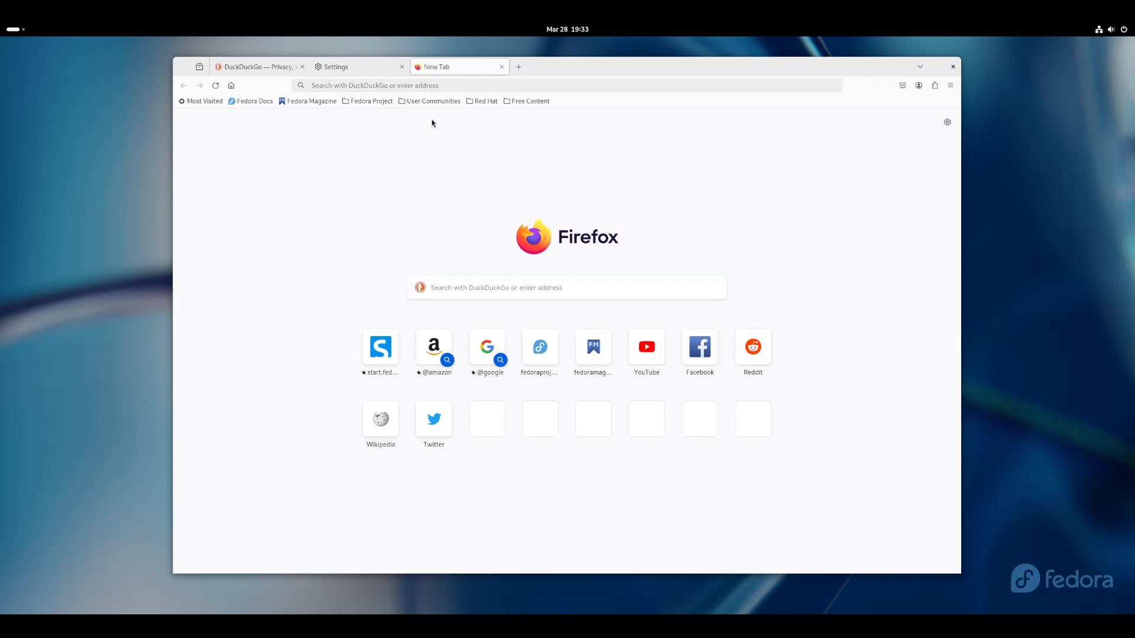
pyautogui.click(442, 83)
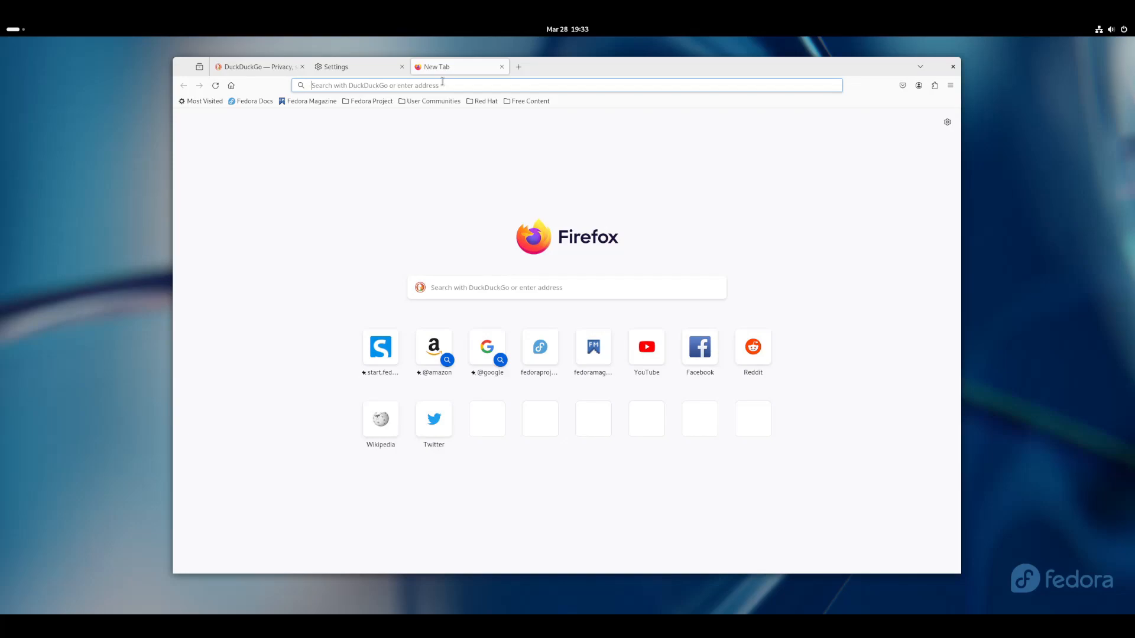
pyautogui.write('fedora linux')
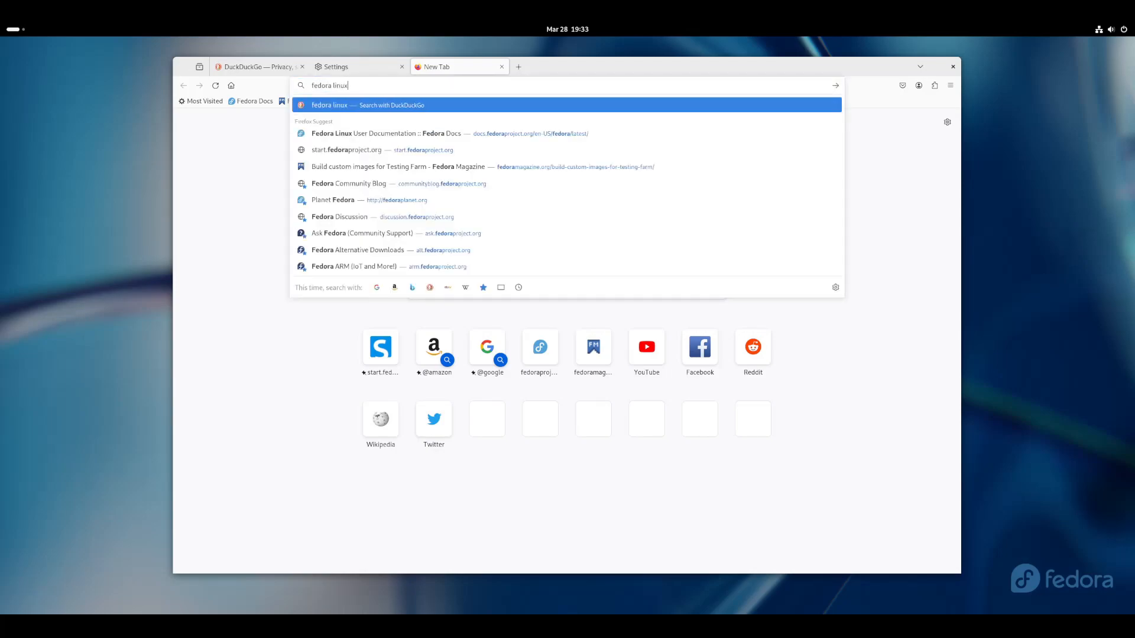
pyautogui.press('Return')
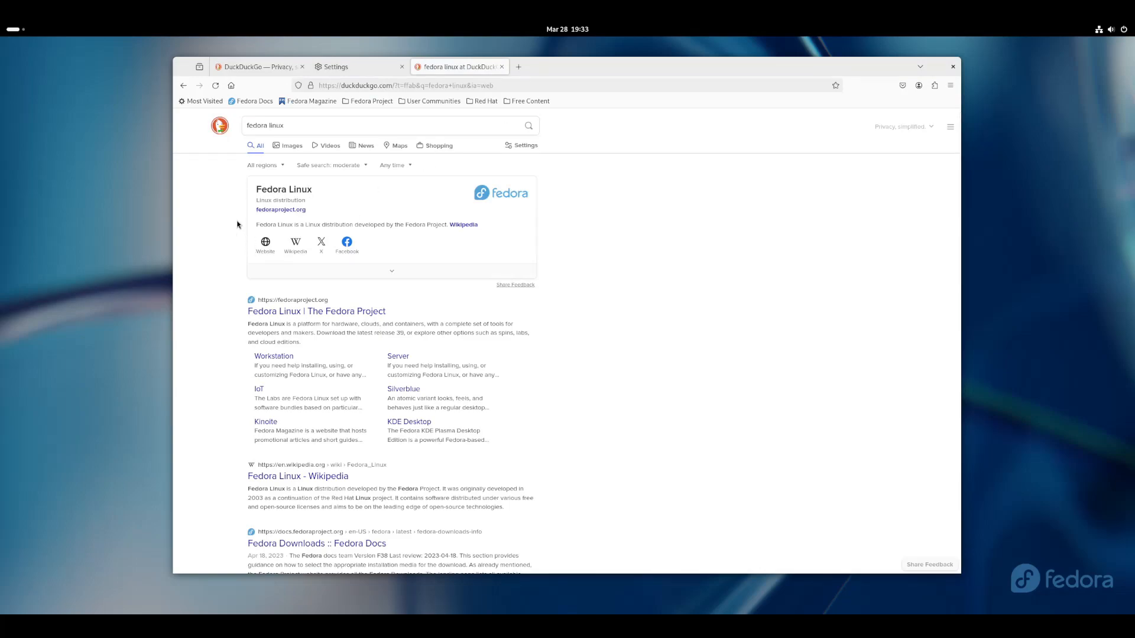
# - Revisit the default search engine choices in the Search settings and return to the "fedora linux" results page
pyautogui.click(364, 63)
pyautogui.click(348, 200)
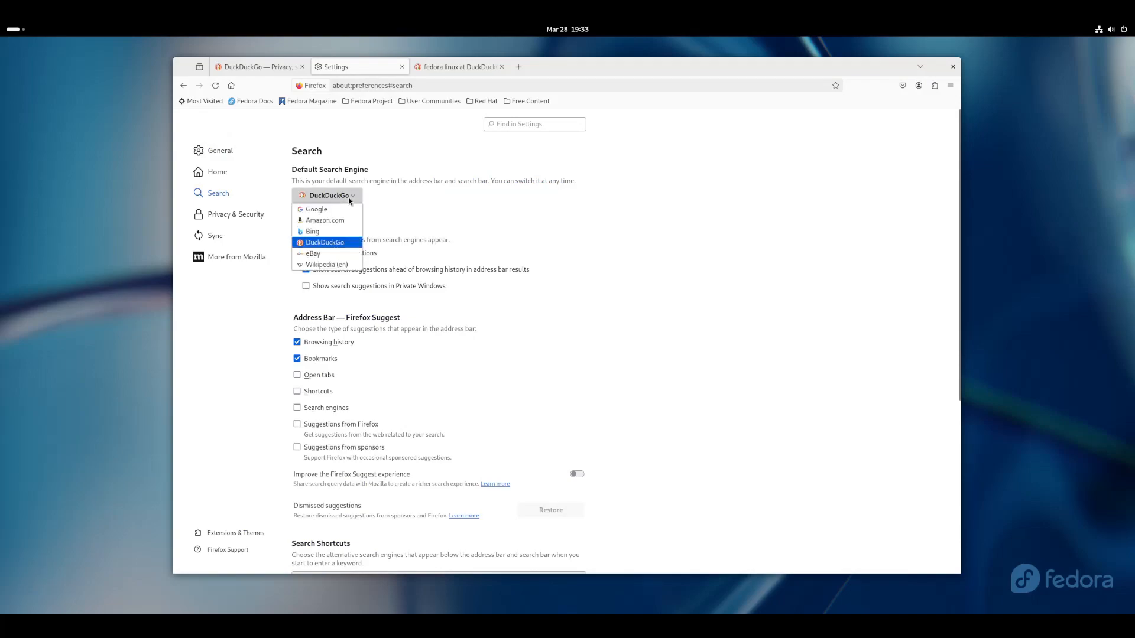
pyautogui.click(342, 215)
pyautogui.click(452, 66)
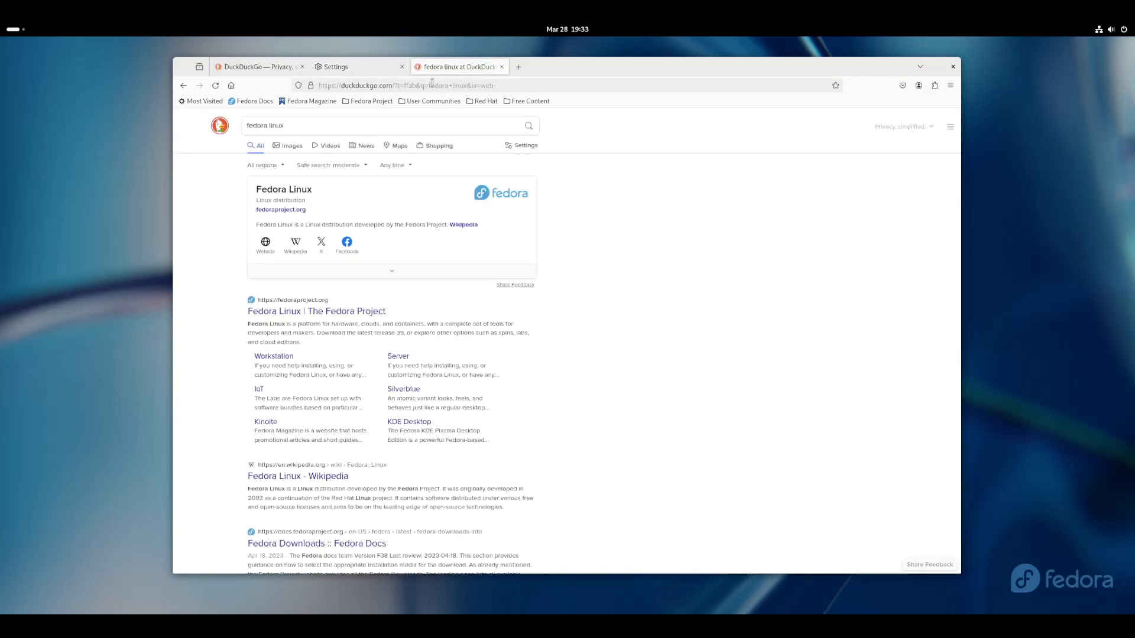
pyautogui.click(432, 84)
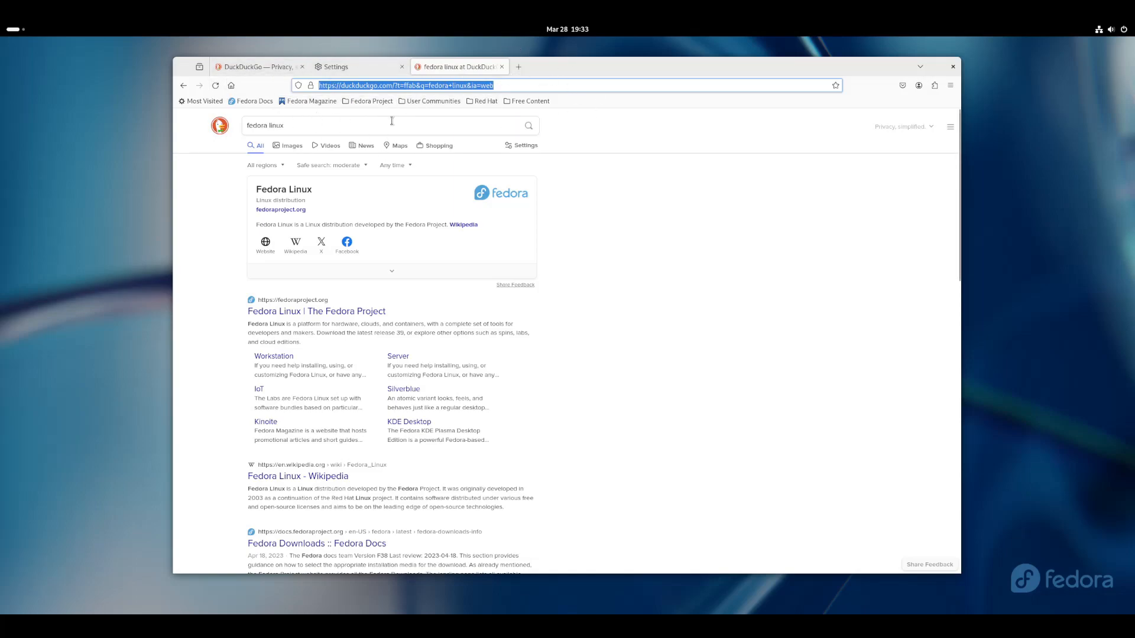
pyautogui.click(404, 85)
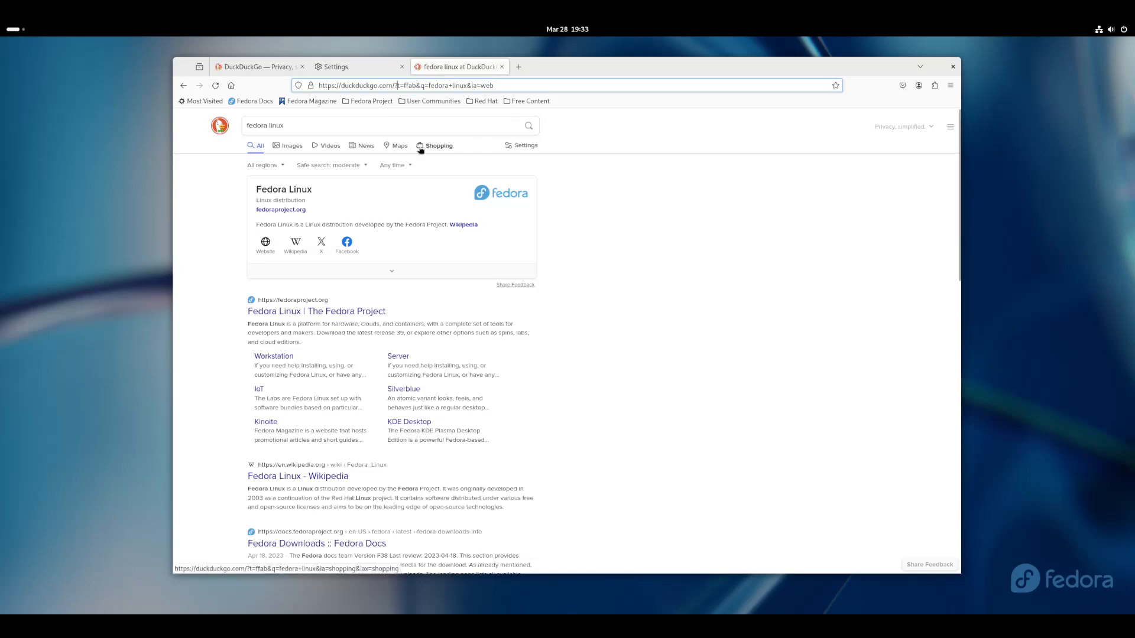
pyautogui.write('asdasdasda')
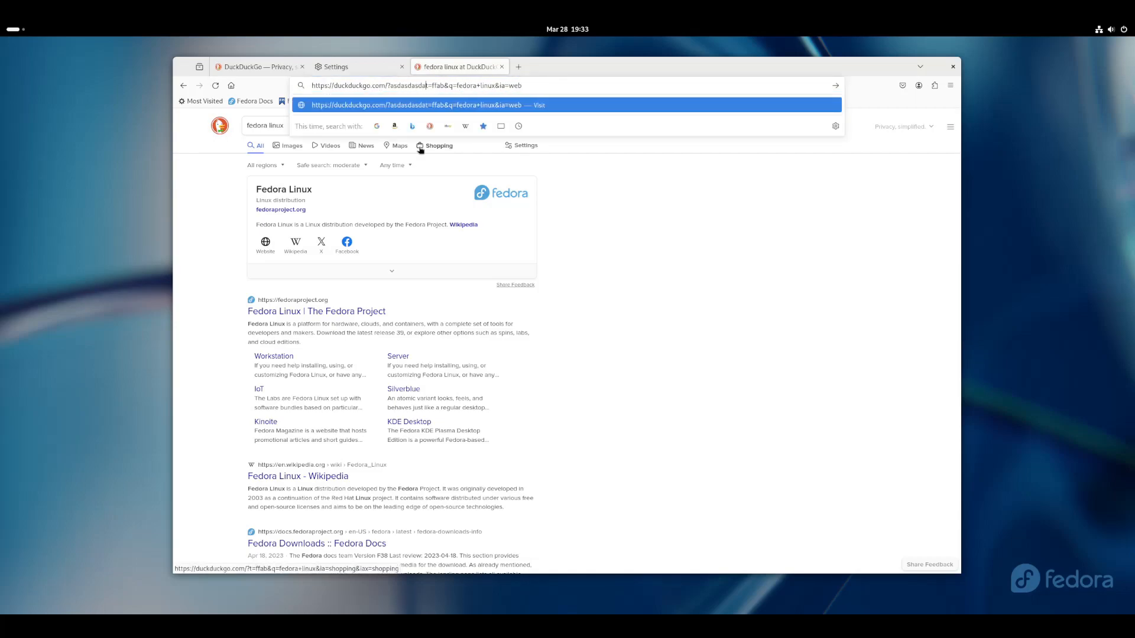
pyautogui.press('BackSpace')
pyautogui.press('BackSpace')
pyautogui.press('BackSpace')
pyautogui.press('BackSpace')
pyautogui.press('BackSpace')
pyautogui.press('BackSpace')
pyautogui.press('BackSpace')
pyautogui.press('BackSpace')
pyautogui.press('BackSpace')
pyautogui.press('BackSpace')
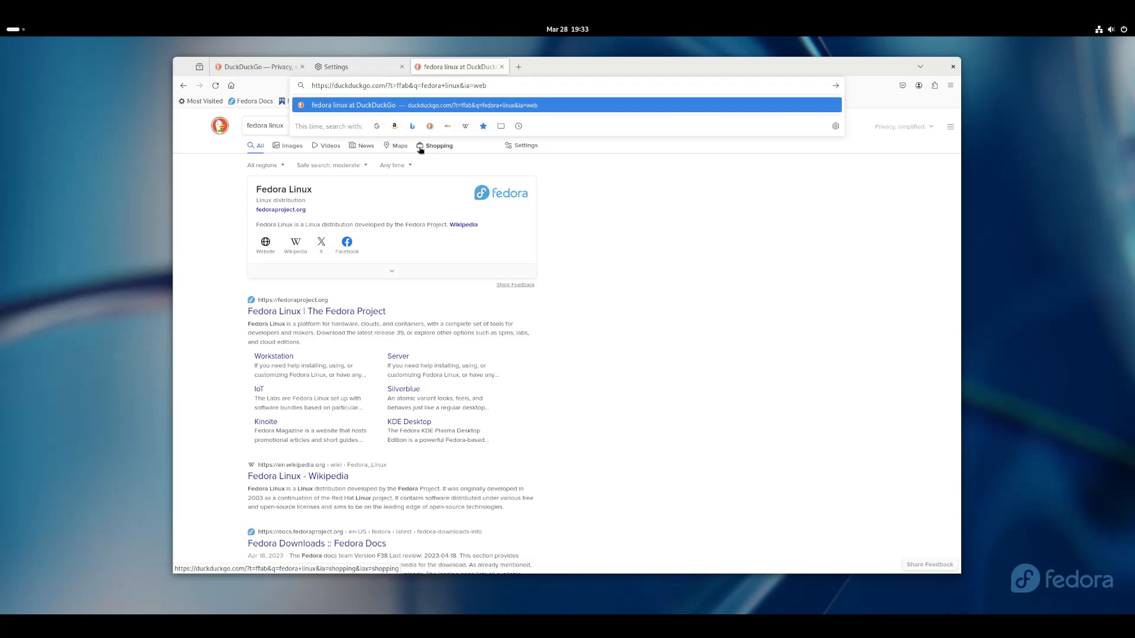
pyautogui.write('fedora')
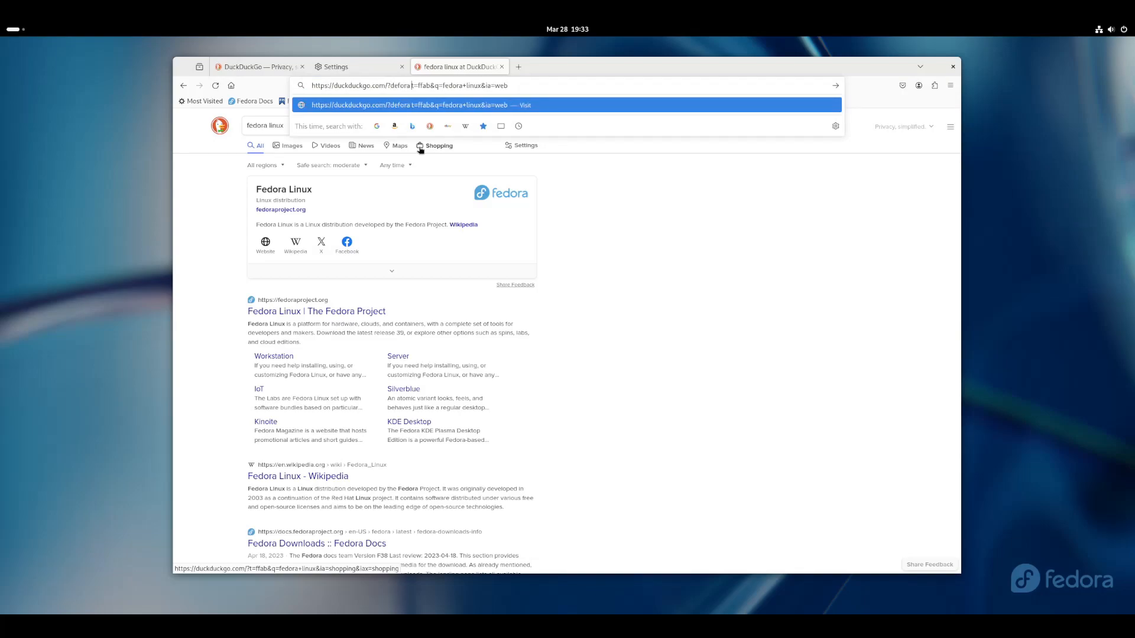
pyautogui.write(' linux')
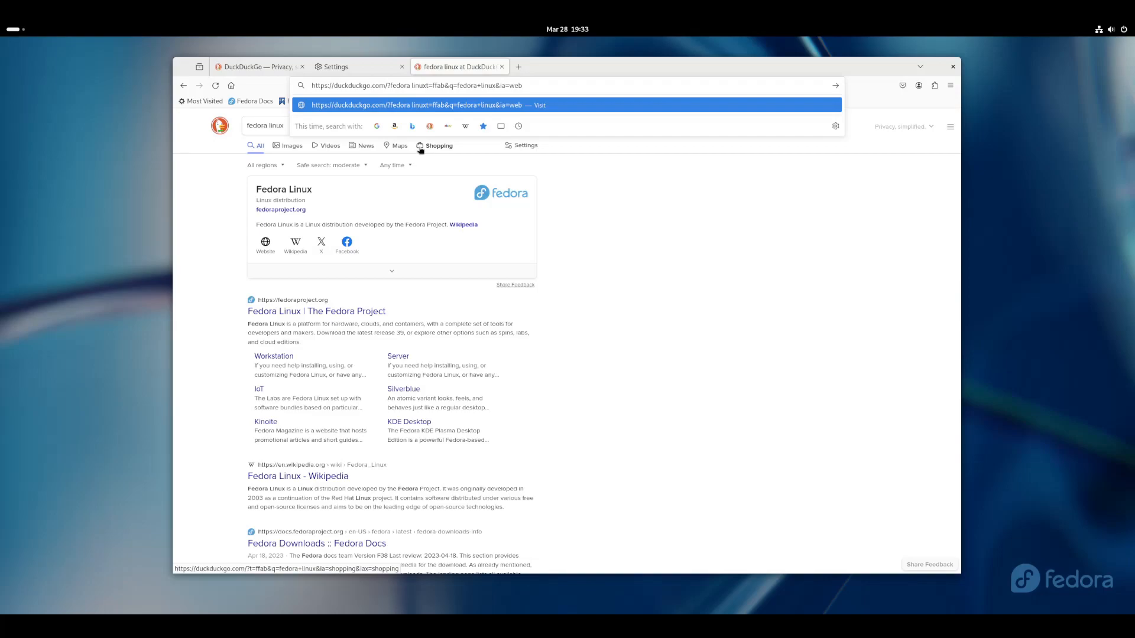
pyautogui.click(630, 216)
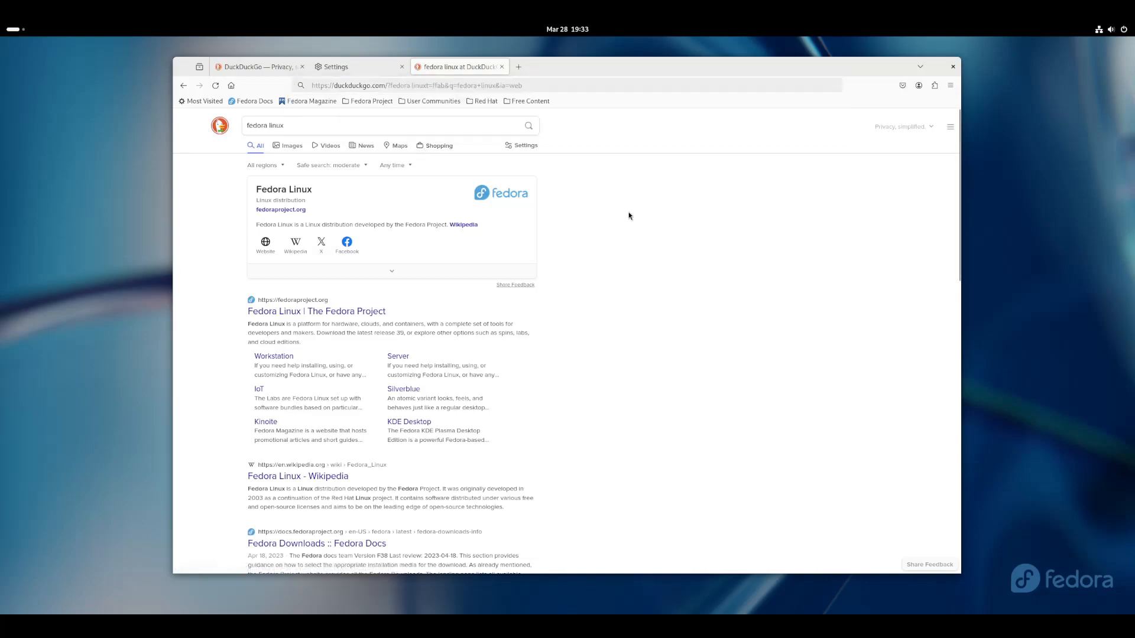
pyautogui.click(438, 87)
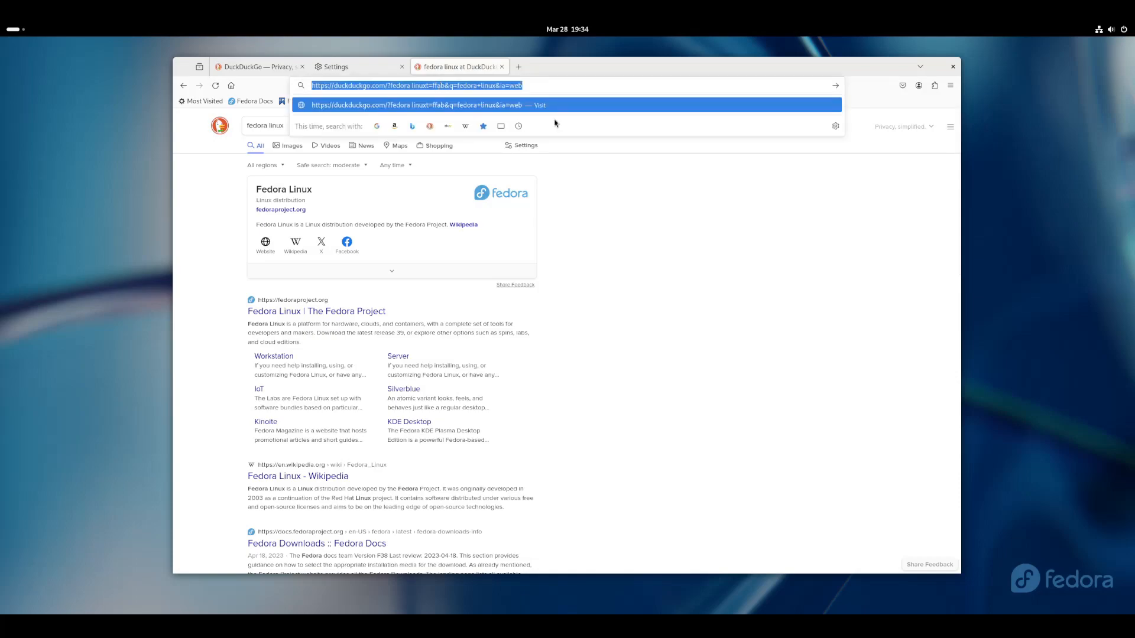
pyautogui.click(637, 229)
# - Search for "youtube" from the address bar with the current default search engine
pyautogui.click(428, 84)
pyautogui.write('youtube')
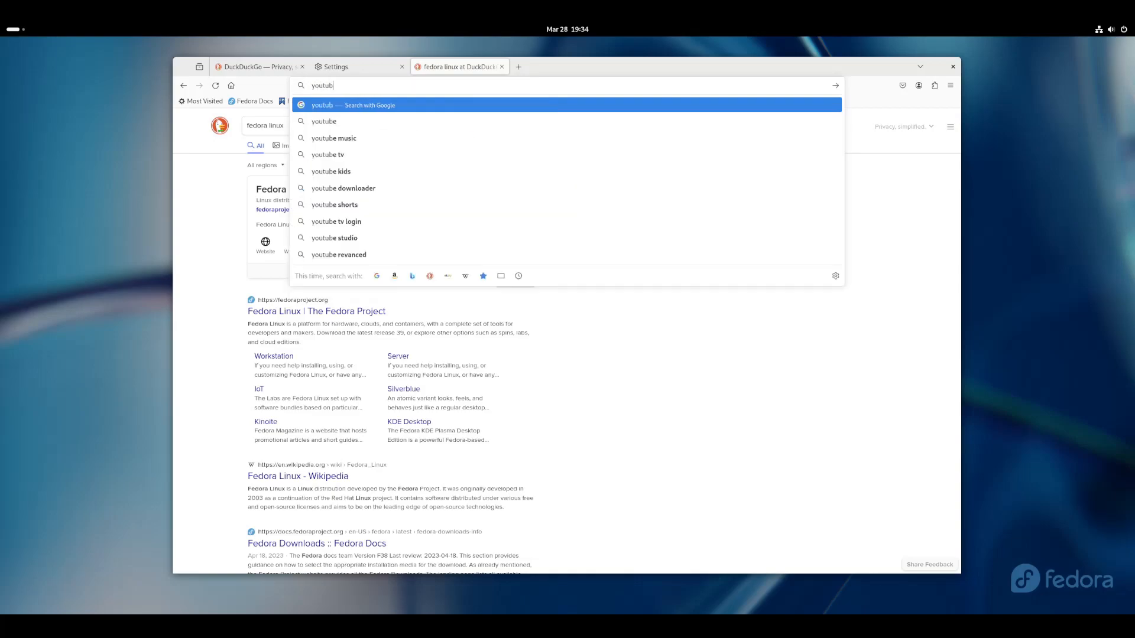
pyautogui.press('Return')
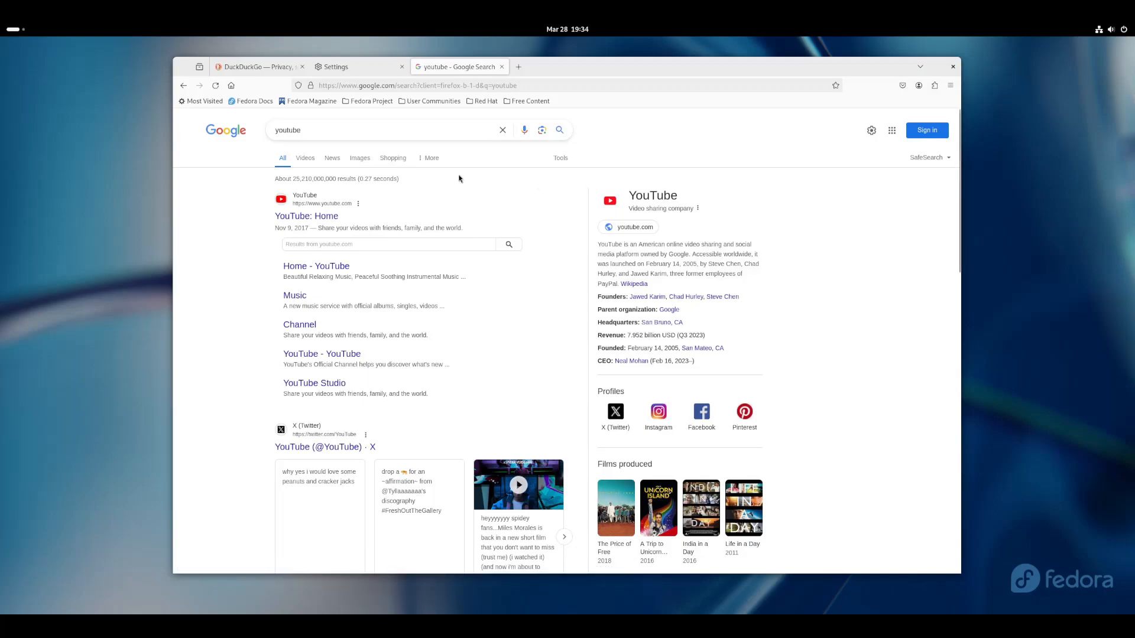
# - Set the default search engine to DuckDuckGo in the Search settings
pyautogui.click(384, 67)
pyautogui.click(333, 197)
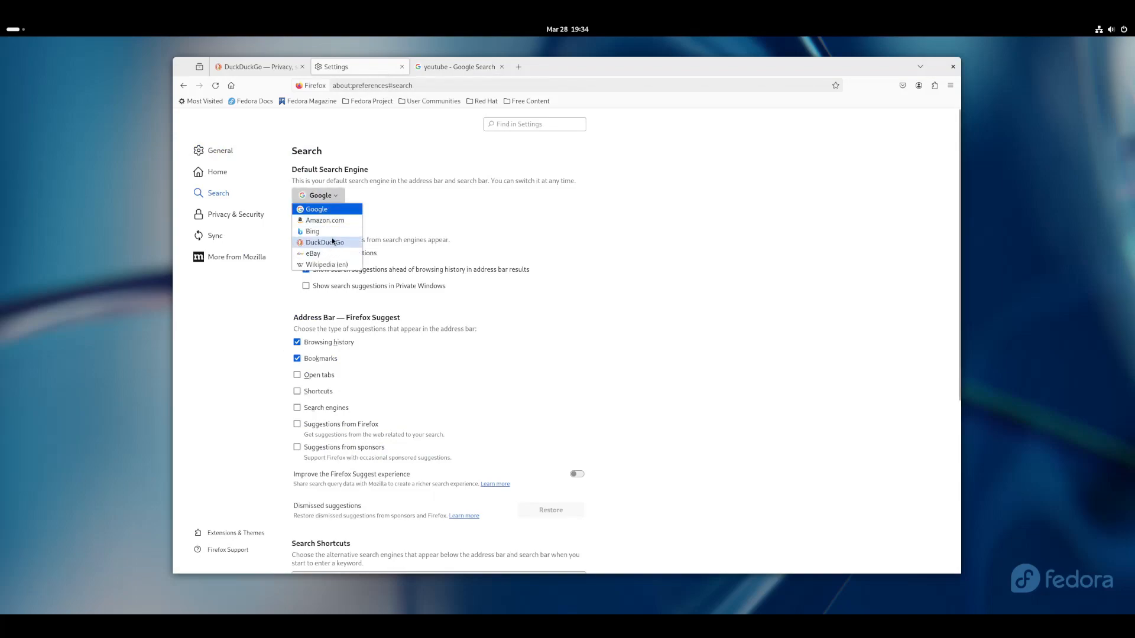
pyautogui.click(327, 243)
pyautogui.click(322, 194)
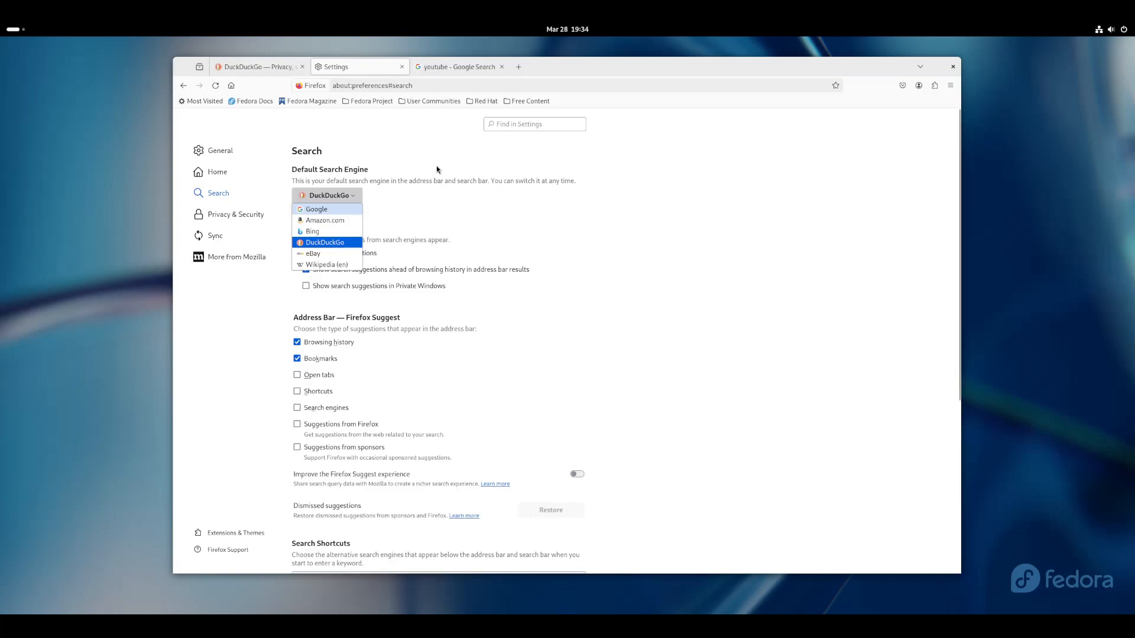
pyautogui.click(402, 158)
pyautogui.doubleClick(398, 155)
pyautogui.click(406, 192)
pyautogui.moveTo(406, 184); pyautogui.dragTo(412, 156)
pyautogui.click(413, 154)
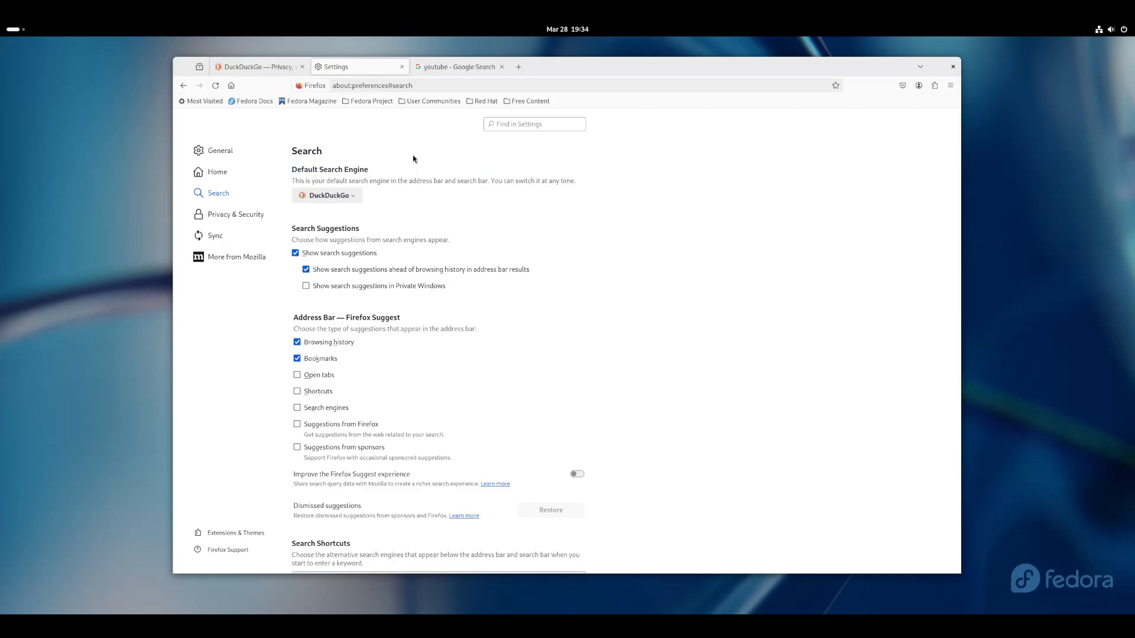
pyautogui.doubleClick(412, 155)
pyautogui.moveTo(413, 154); pyautogui.dragTo(420, 184)
pyautogui.click(419, 184)
pyautogui.click(332, 200)
pyautogui.click(333, 200)
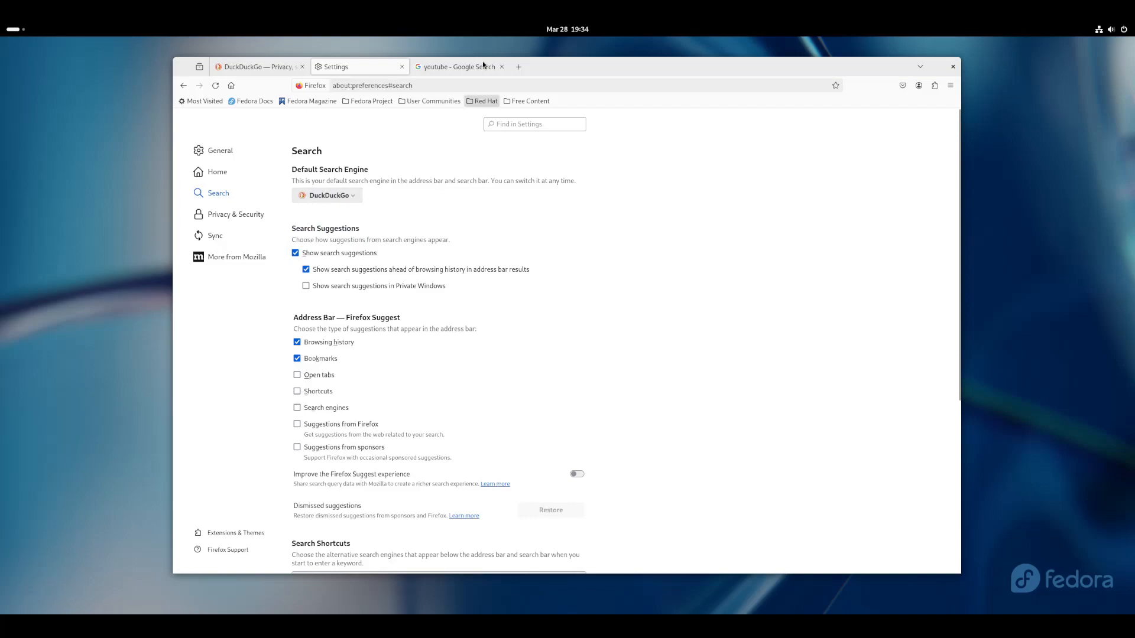
# - Close the YouTube search results and check the search fields on a fresh New Tab page
pyautogui.click(501, 66)
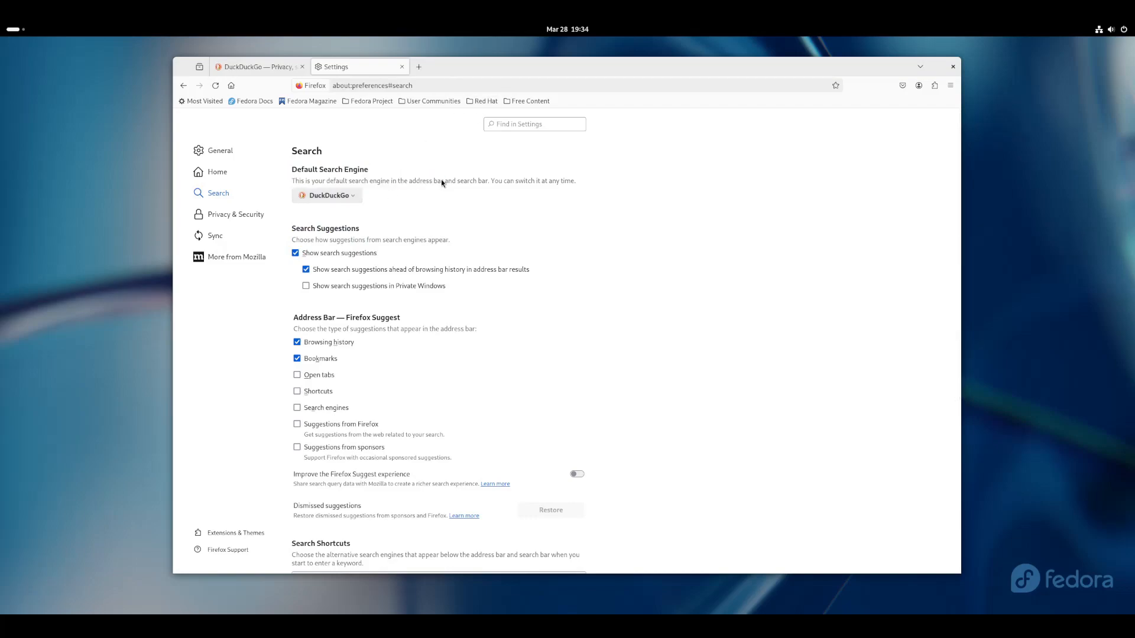
pyautogui.scroll(-5, 464, 375)
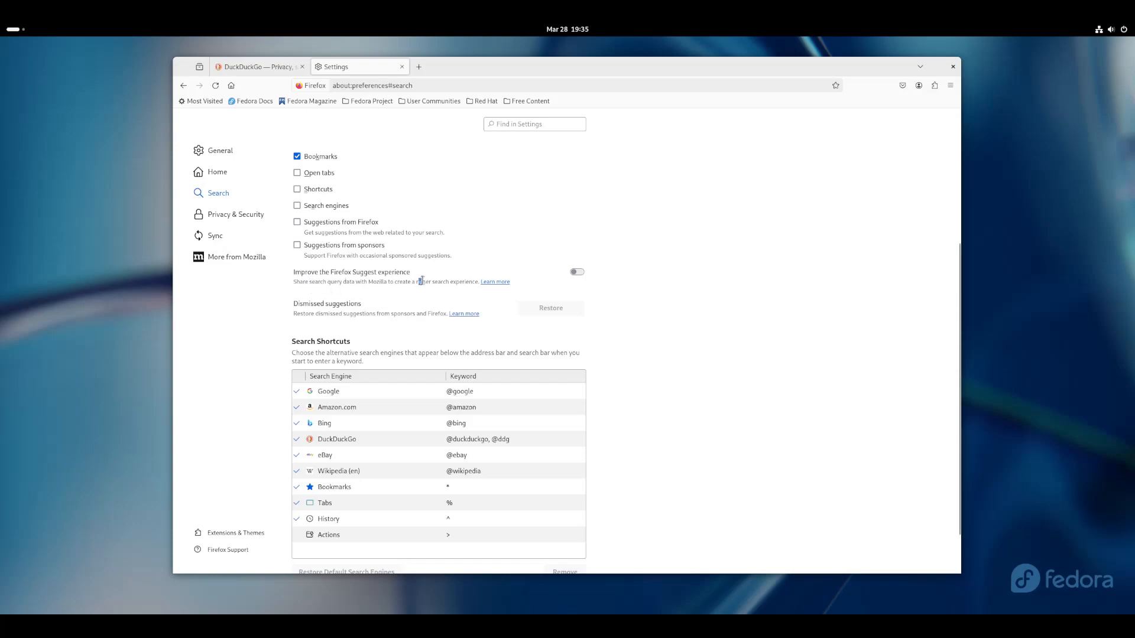
pyautogui.click(419, 66)
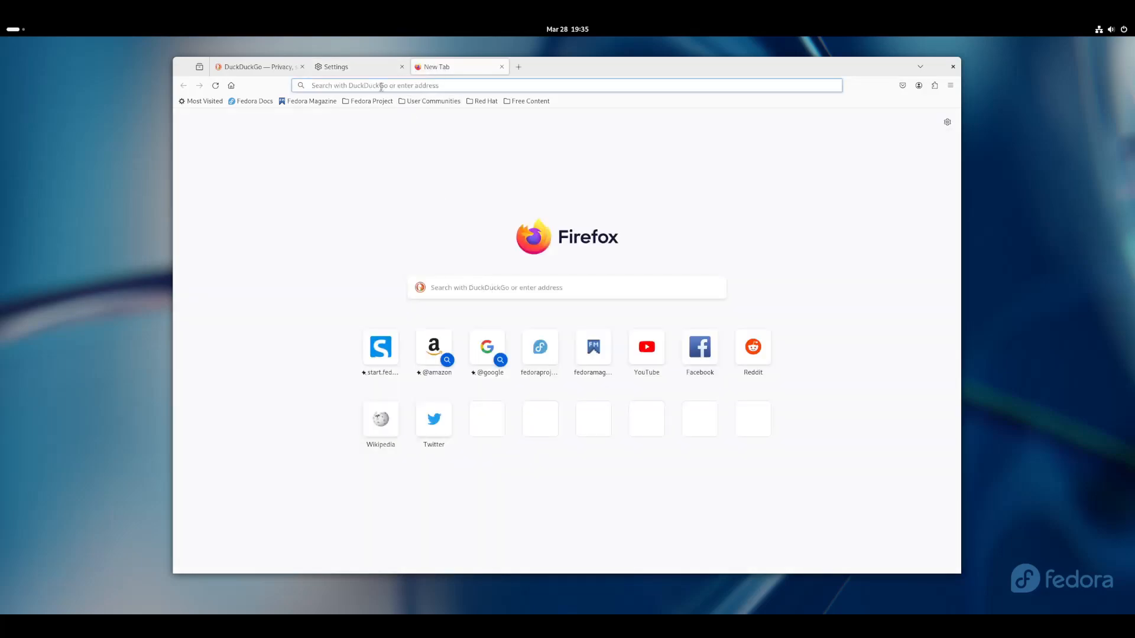
pyautogui.click(555, 288)
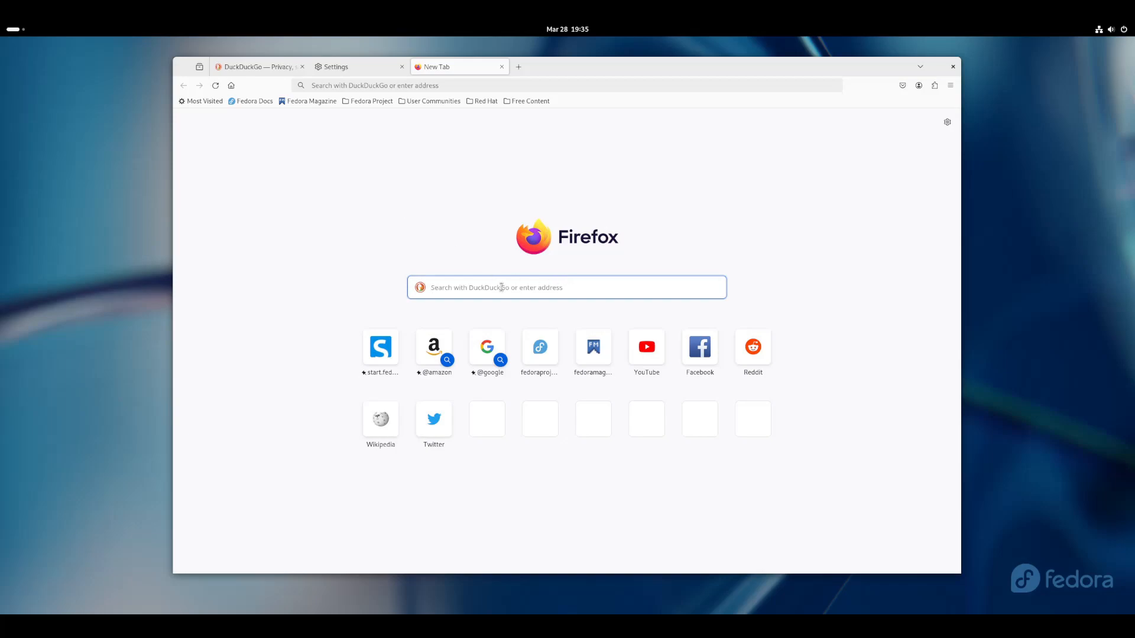
# - Return to the Search settings and review the Search Shortcuts list of engines and keywords
pyautogui.click(369, 68)
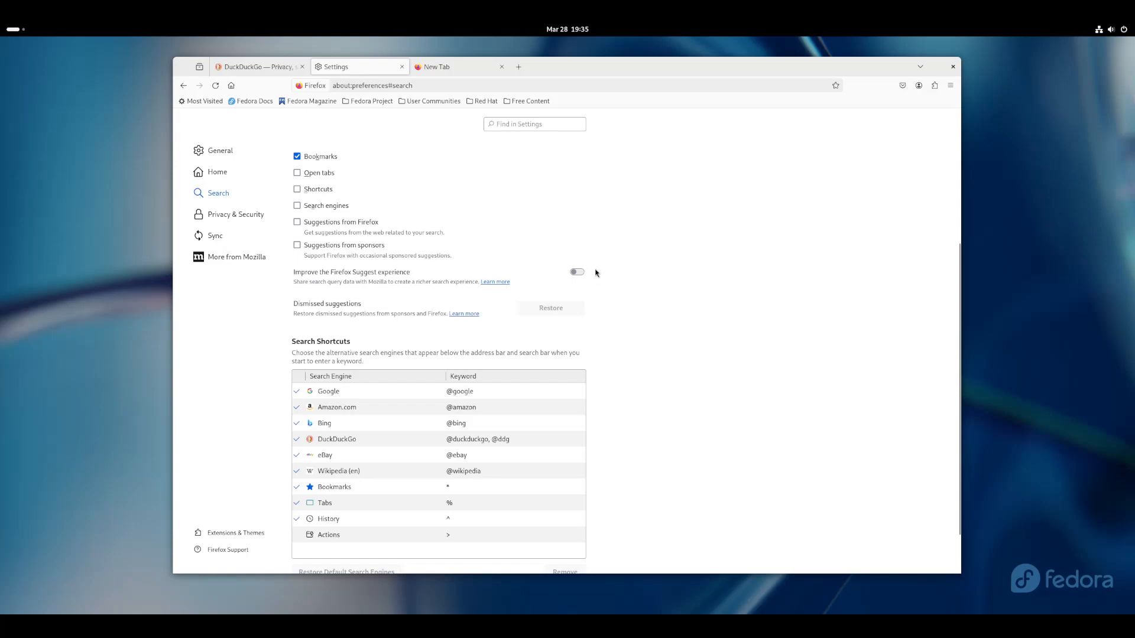
pyautogui.scroll(-2, 618, 286)
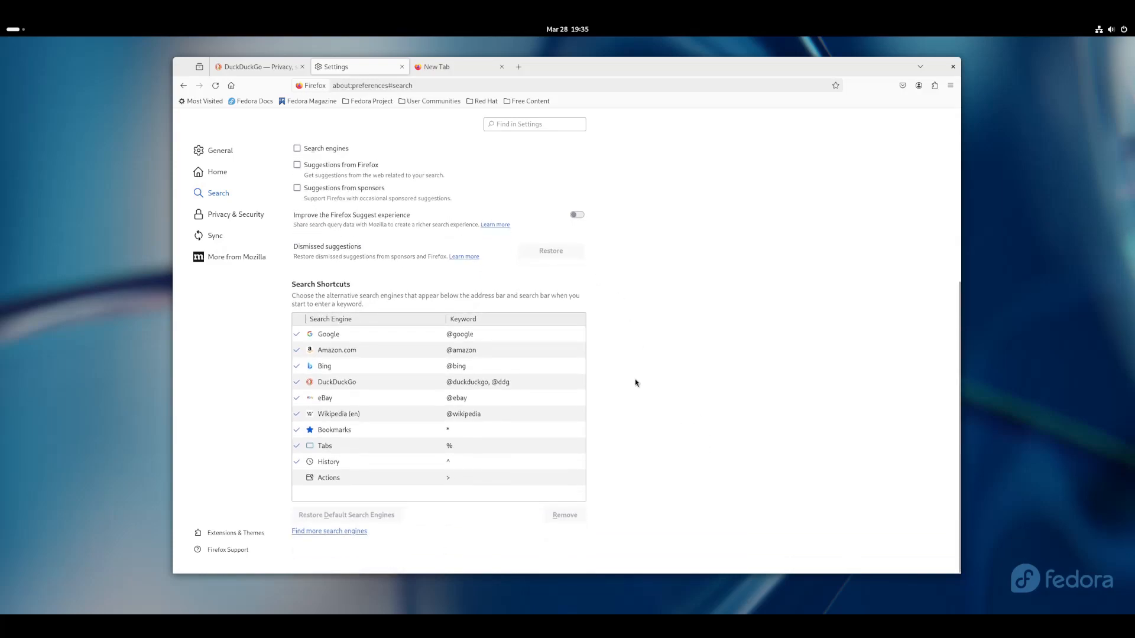
pyautogui.click(412, 432)
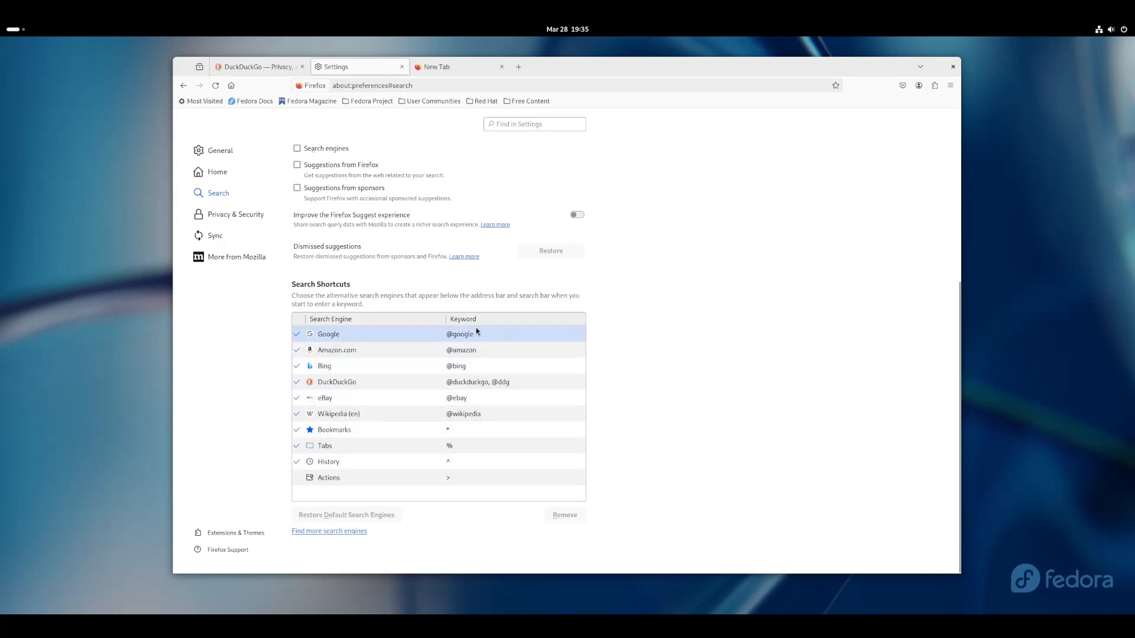
# - Look through the Privacy & Security settings, from Enhanced Tracking Protection down to DNS over HTTPS
pyautogui.click(232, 215)
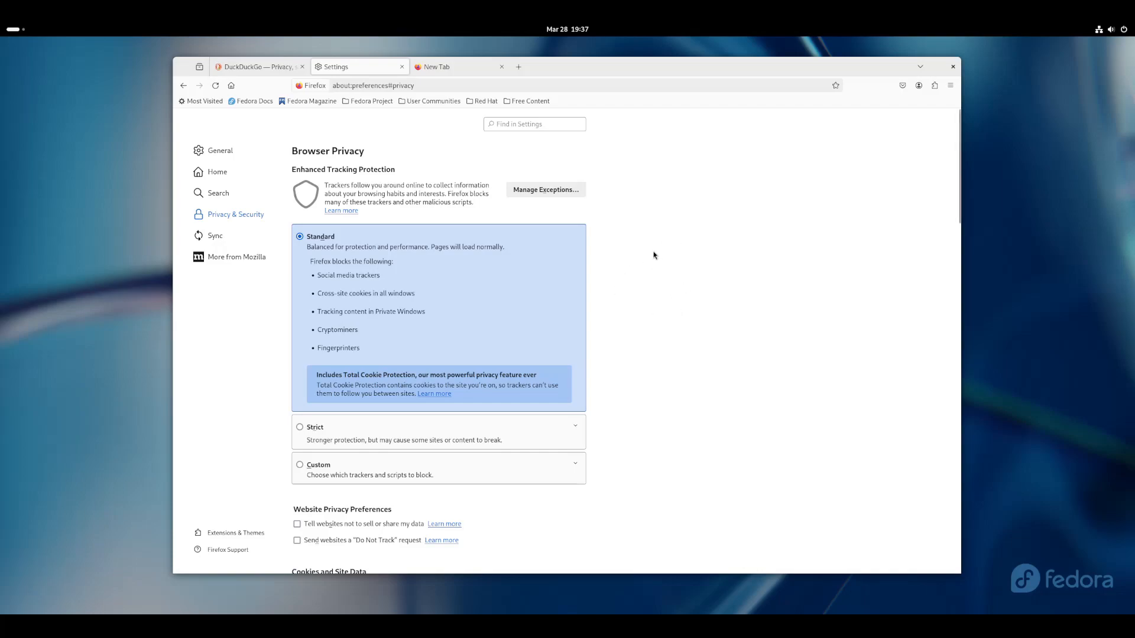
pyautogui.scroll(-5, 684, 271)
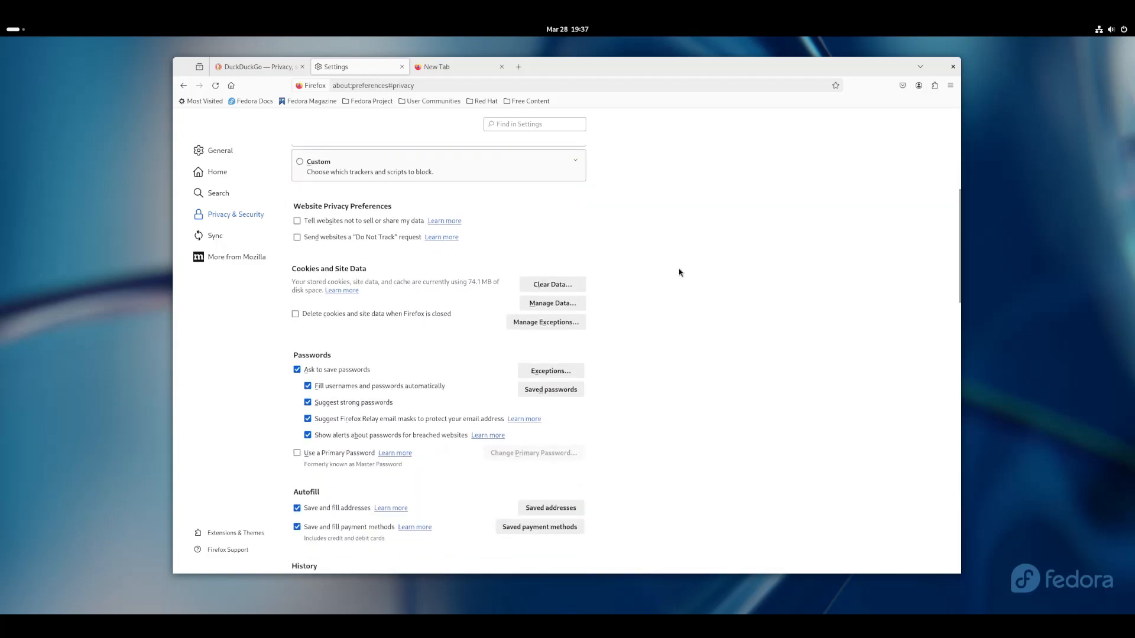
pyautogui.scroll(-1, 678, 272)
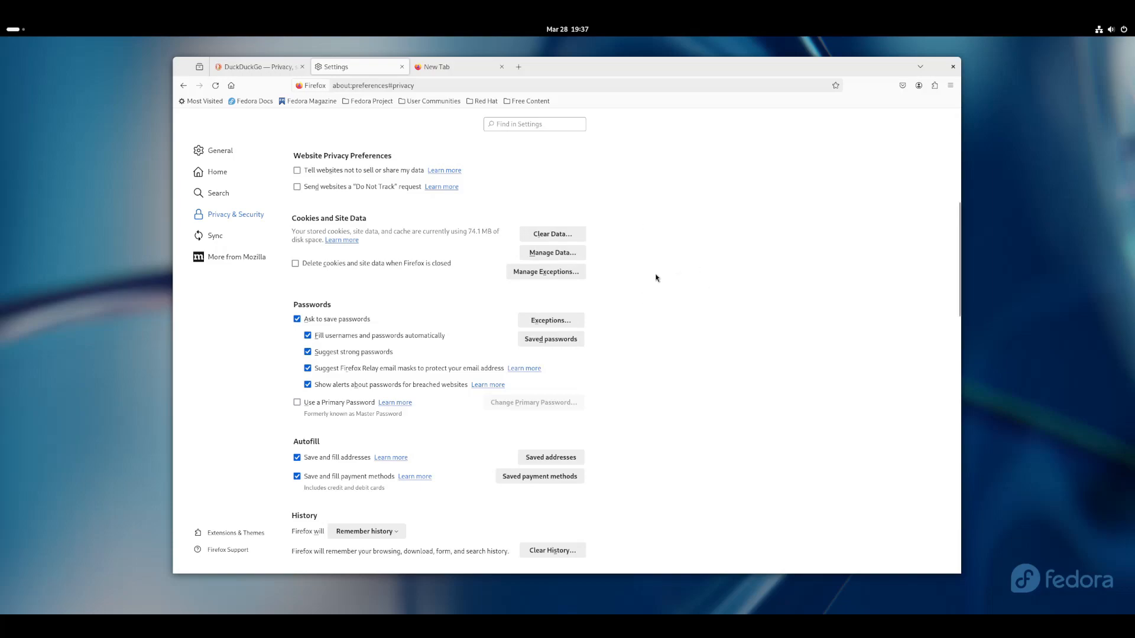
pyautogui.scroll(-5, 672, 420)
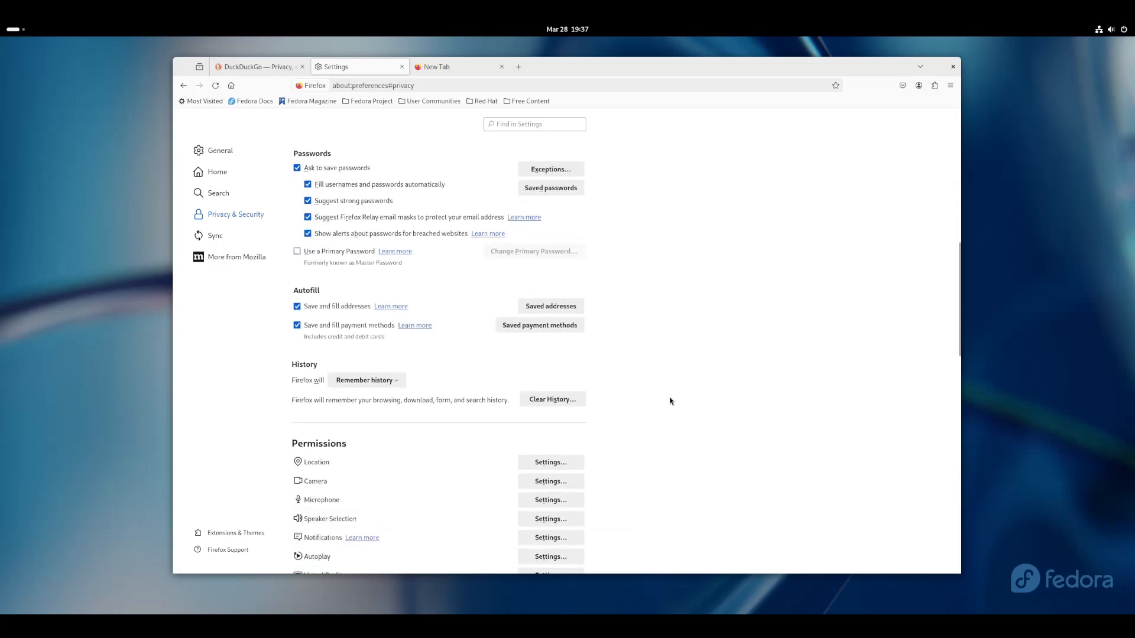
pyautogui.scroll(-8, 671, 398)
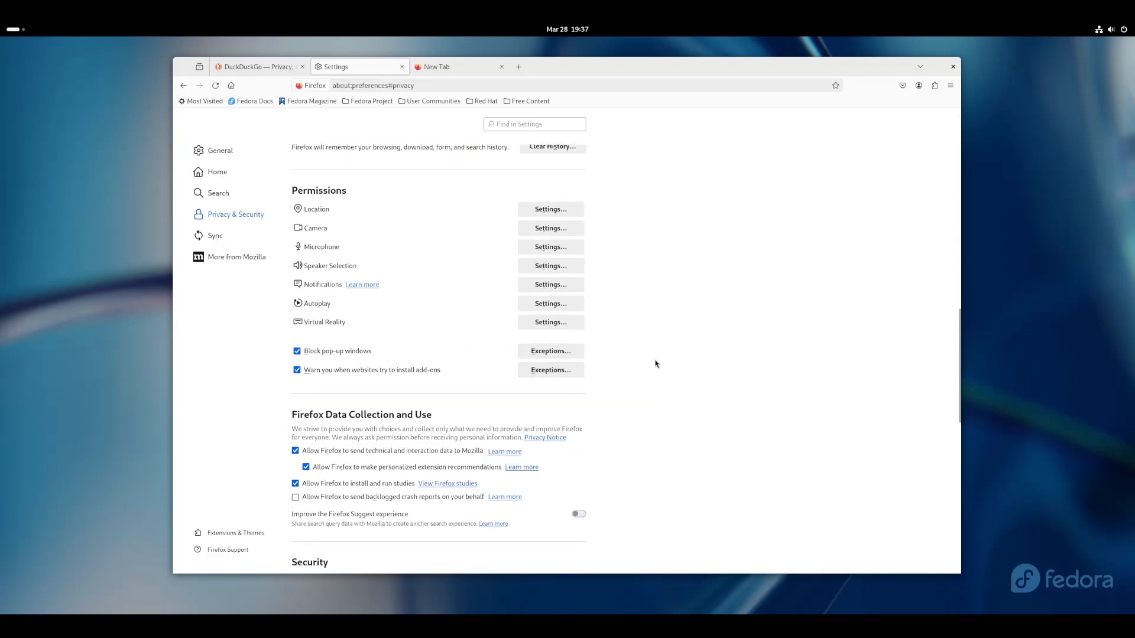
pyautogui.scroll(-3, 656, 364)
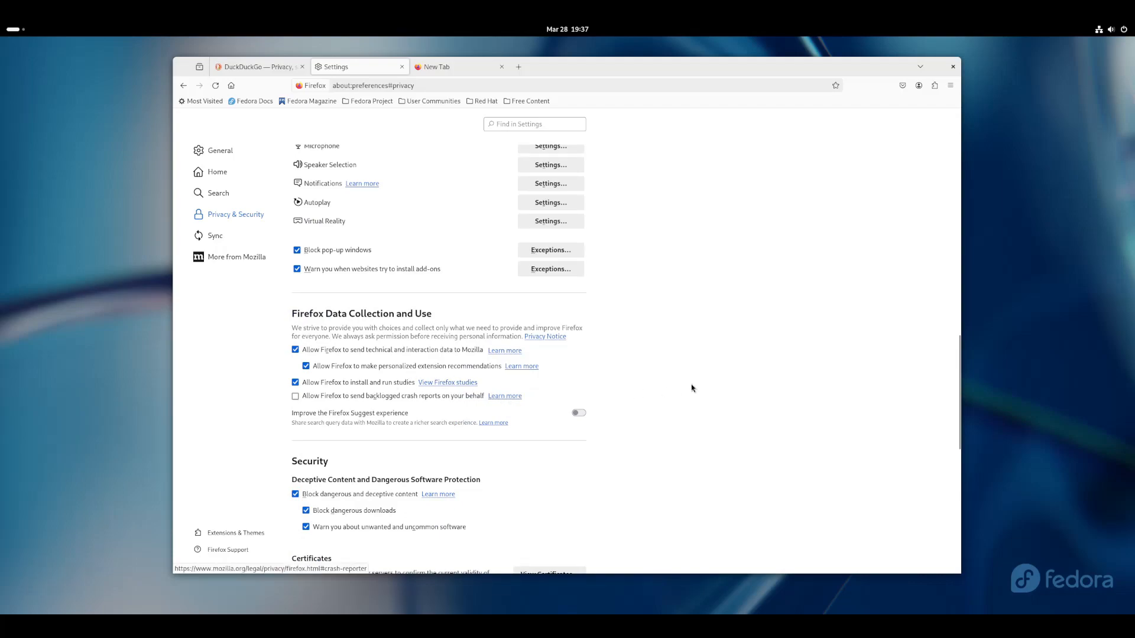
pyautogui.scroll(-5, 694, 385)
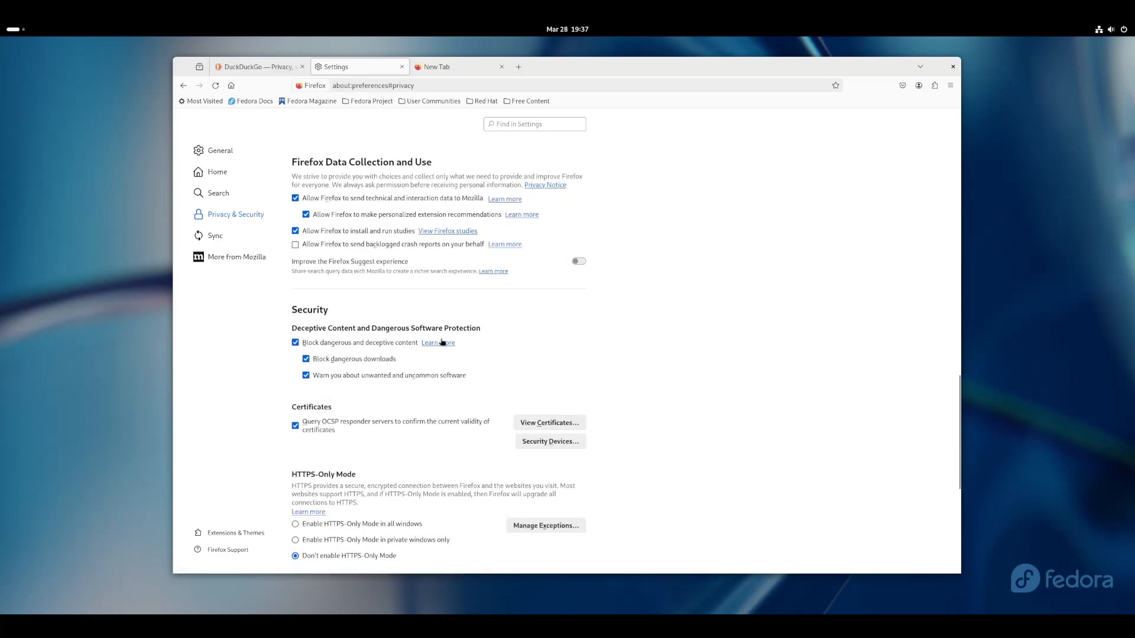
pyautogui.scroll(-5, 709, 378)
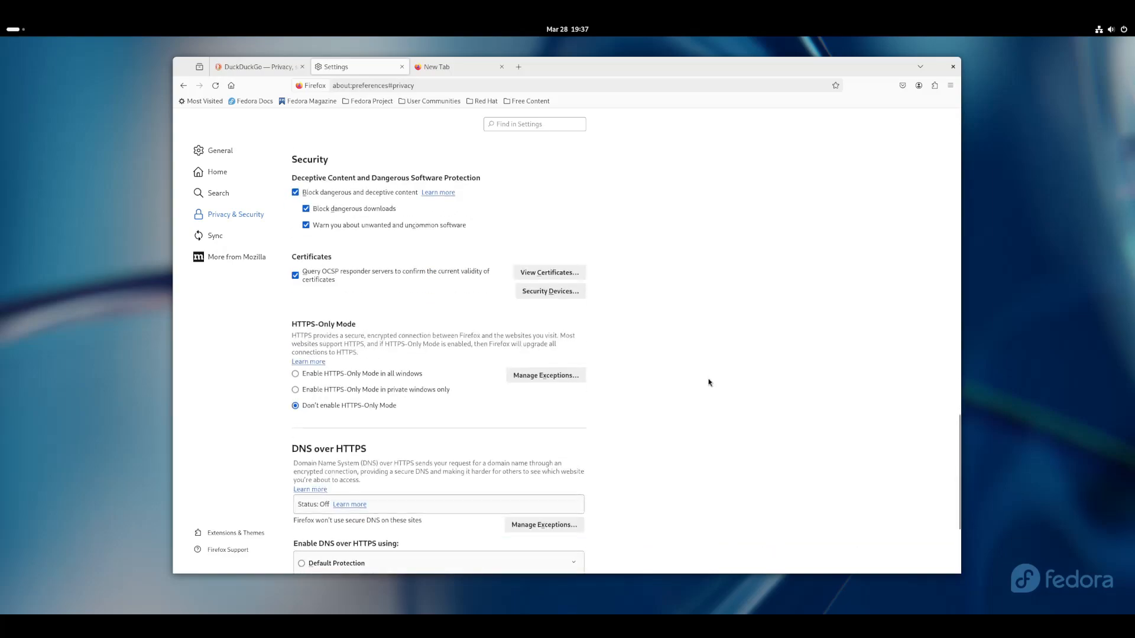
pyautogui.scroll(-5, 707, 385)
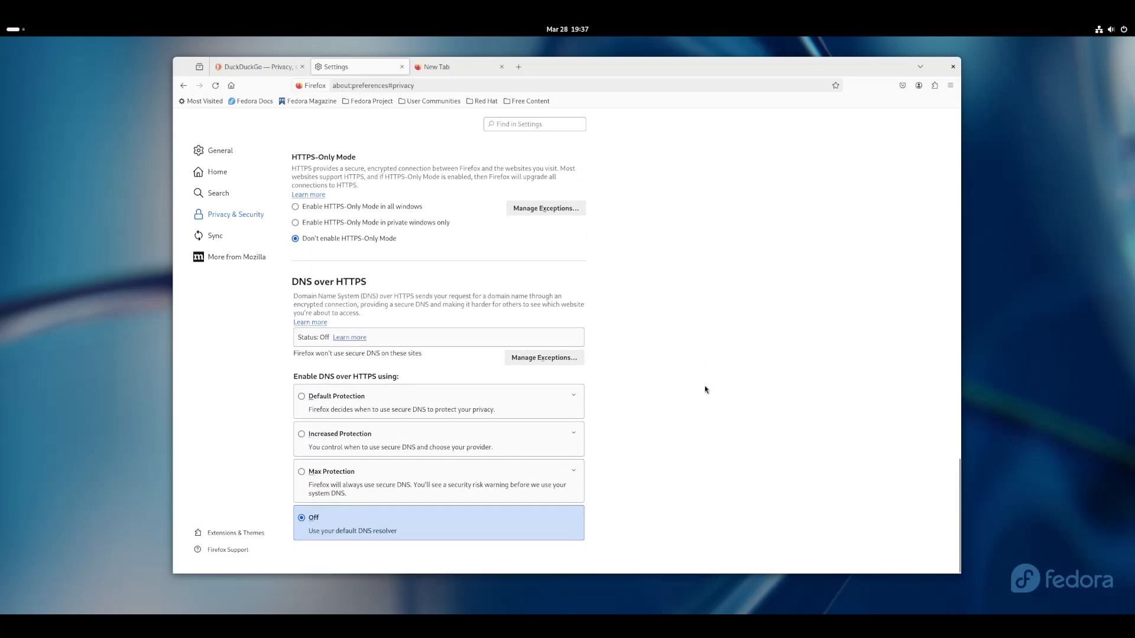
pyautogui.scroll(20, 702, 383)
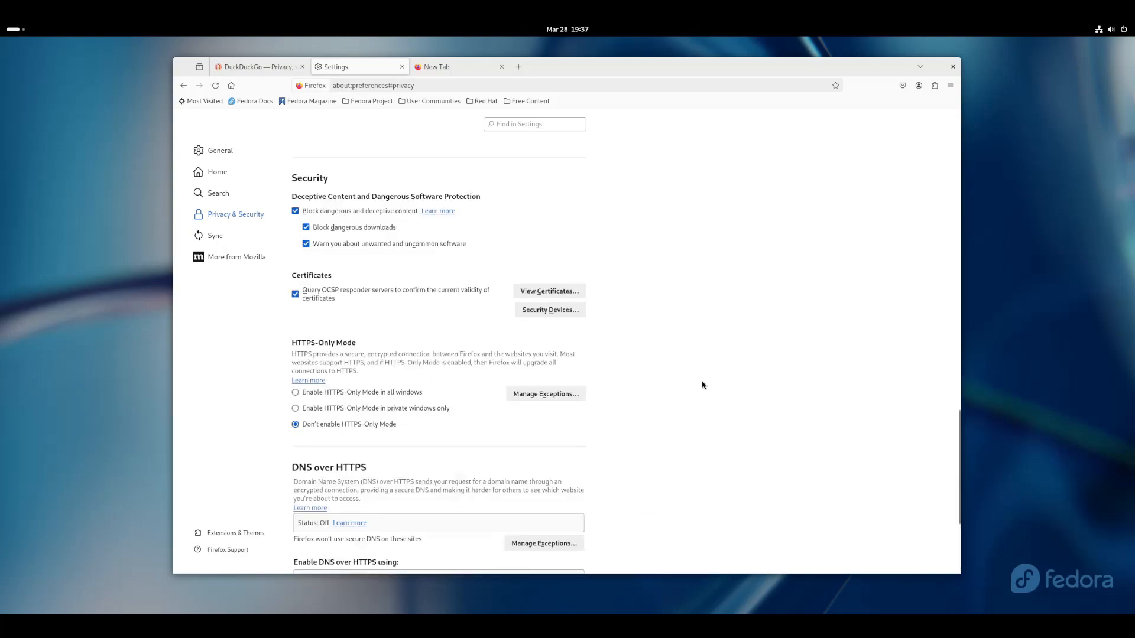
pyautogui.scroll(18, 703, 381)
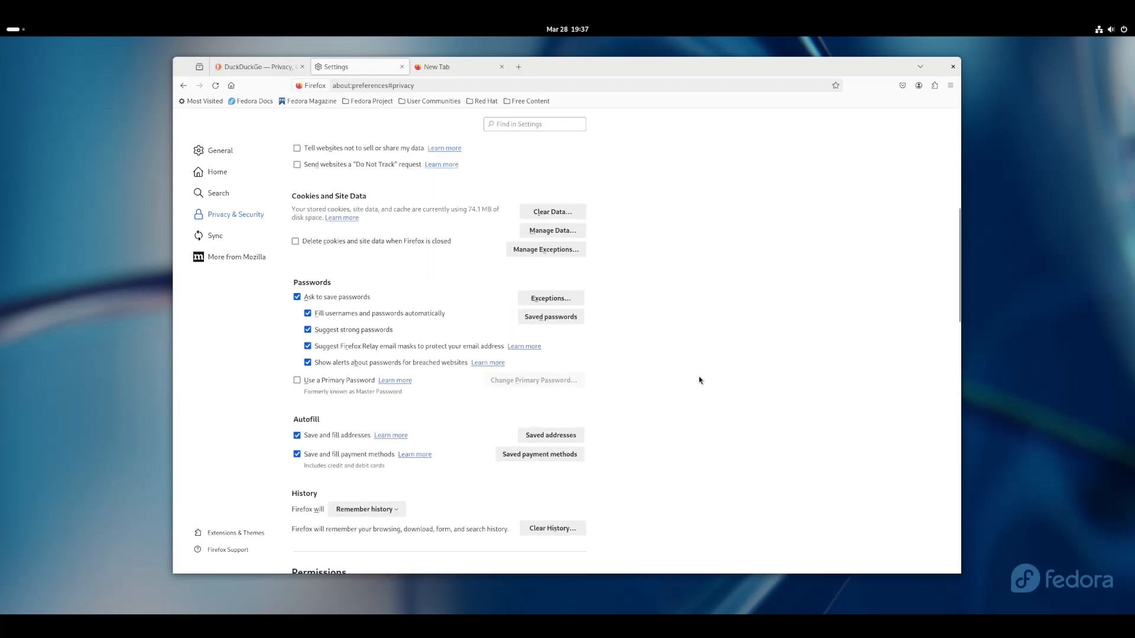
# - Enable telling websites not to sell or share data and sending "Do Not Track" requests, and return to Enhanced Tracking Protection
pyautogui.scroll(-3, 697, 355)
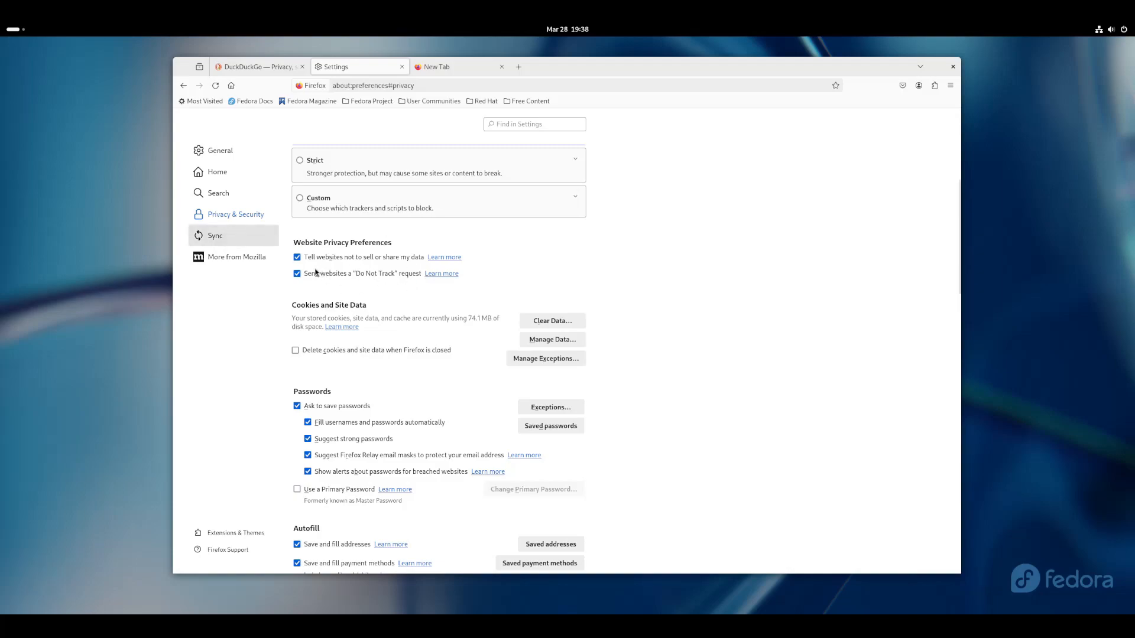
pyautogui.scroll(5, 442, 246)
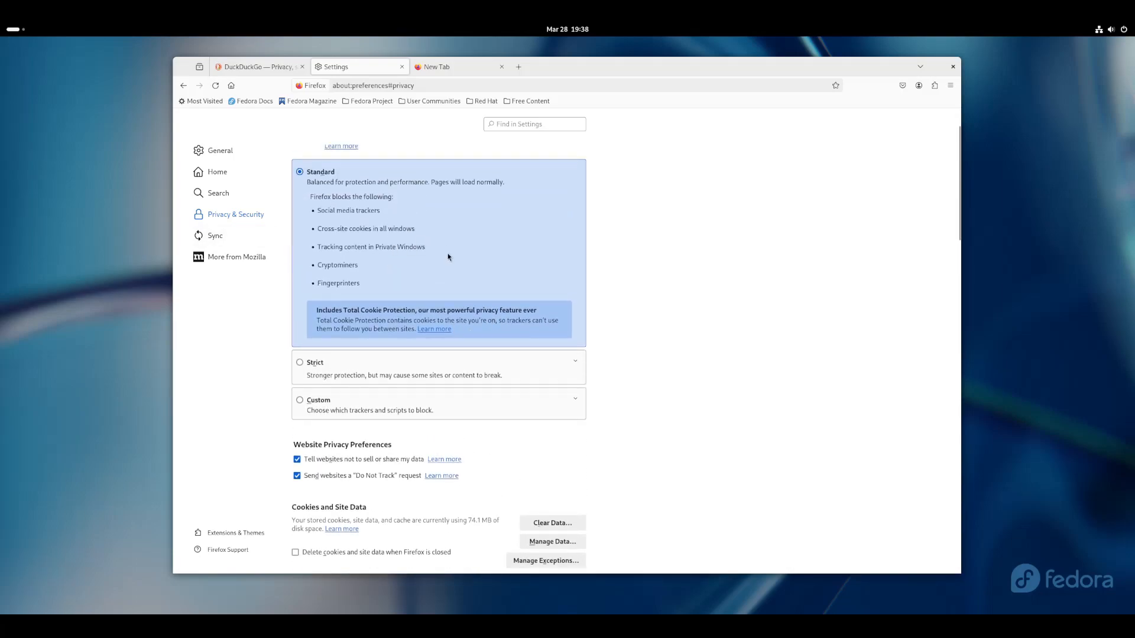
pyautogui.scroll(2, 416, 305)
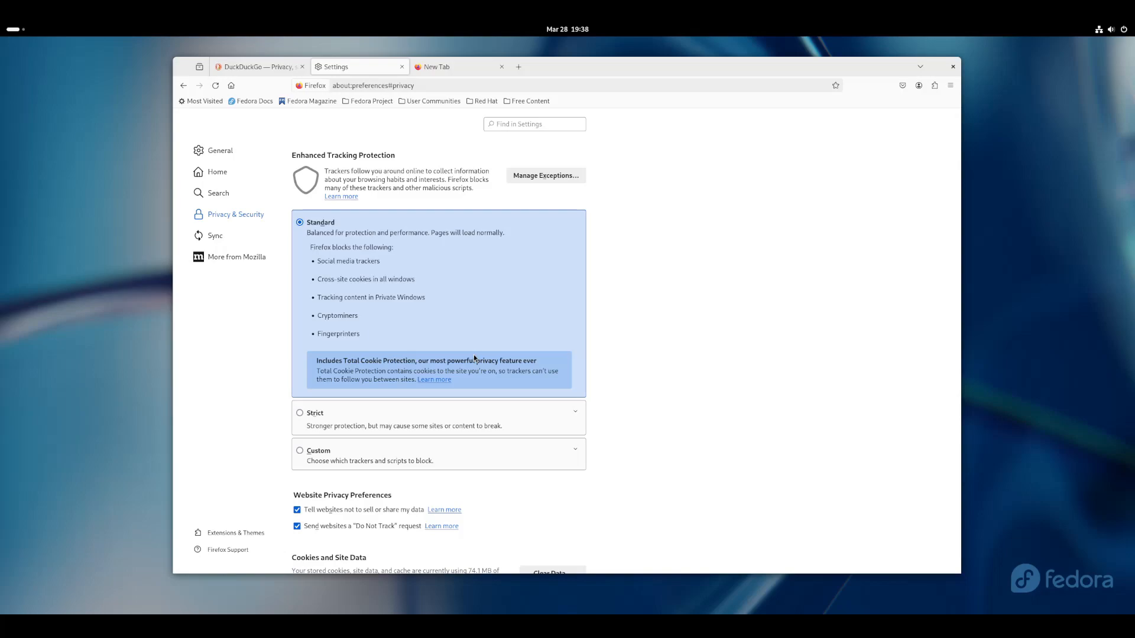
# - Expand the Strict level of Enhanced Tracking Protection and review what it blocks compared with Standard
pyautogui.scroll(1, 495, 298)
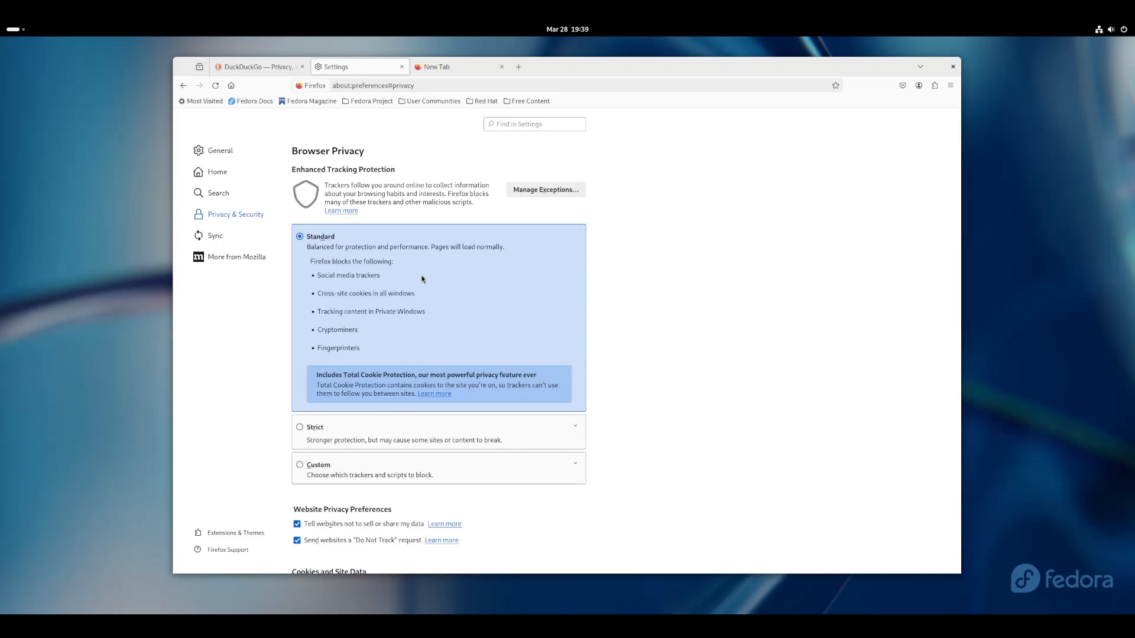
pyautogui.click(441, 475)
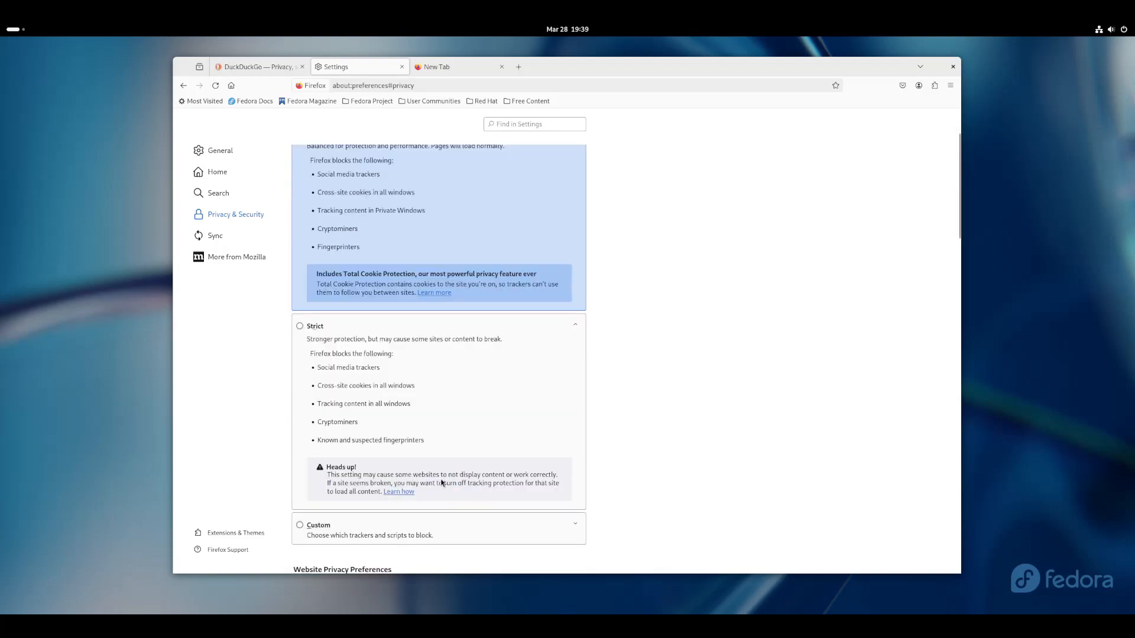
pyautogui.tripleClick(431, 485)
pyautogui.click(462, 473)
pyautogui.scroll(5, 438, 396)
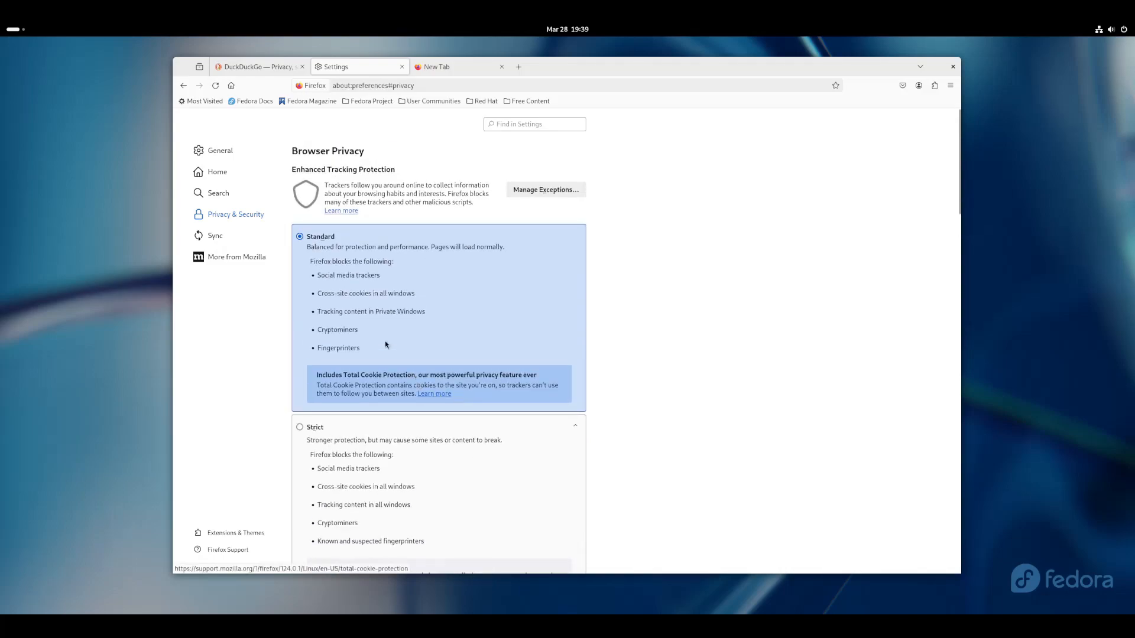
# - Open Extensions & Themes, look through the recommended add-ons and themes, and check the Plugins list
pyautogui.click(214, 235)
pyautogui.click(229, 532)
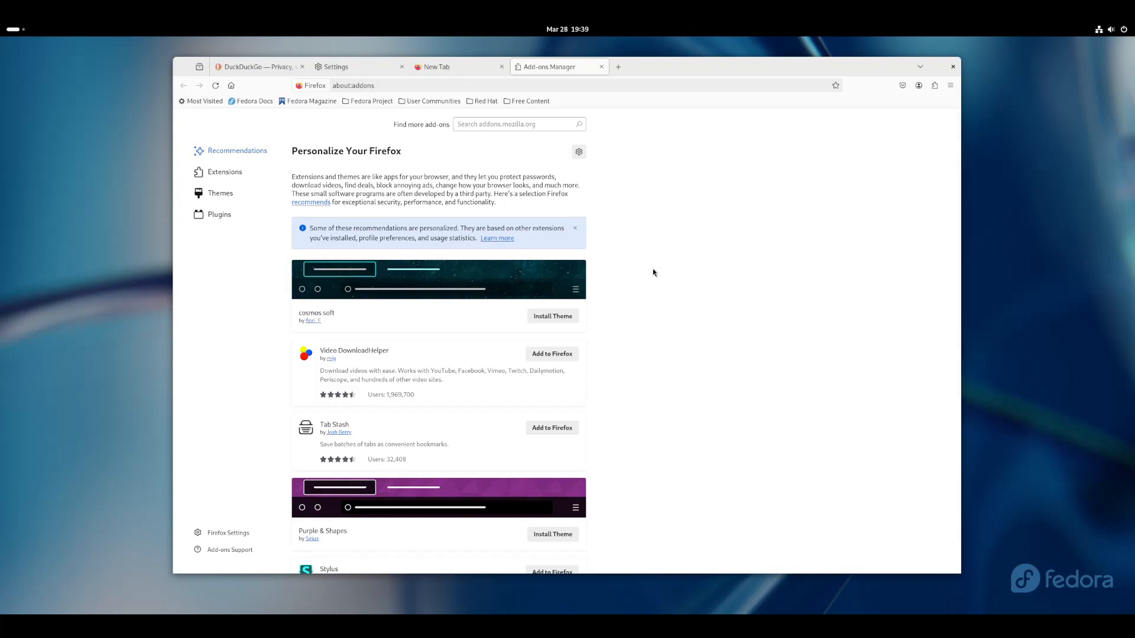
pyautogui.scroll(-2, 654, 273)
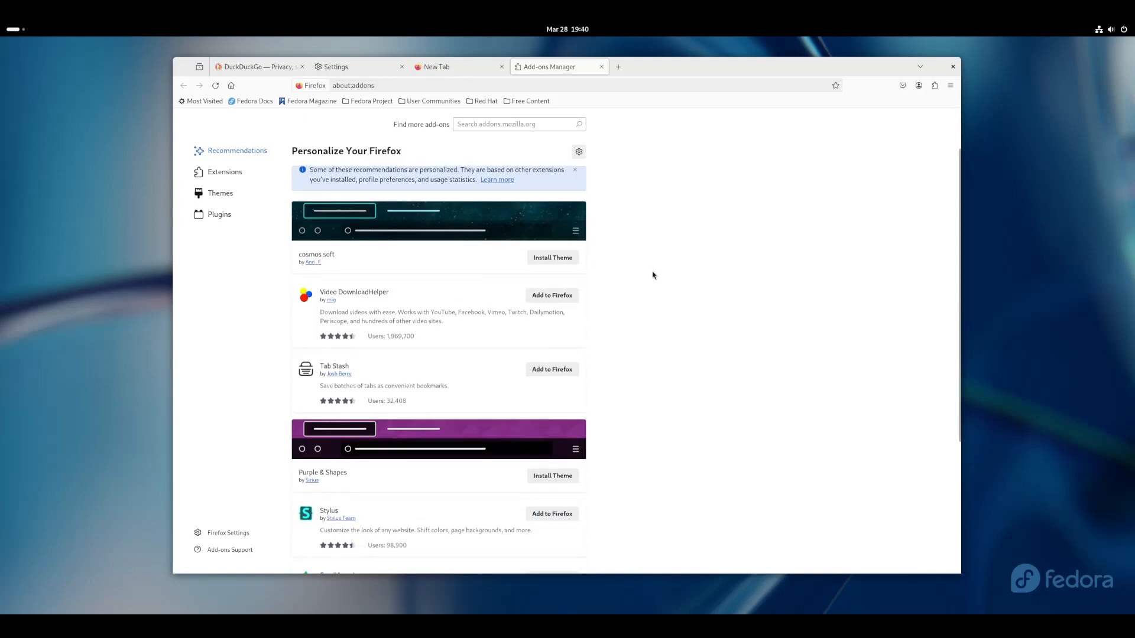
pyautogui.scroll(-5, 653, 275)
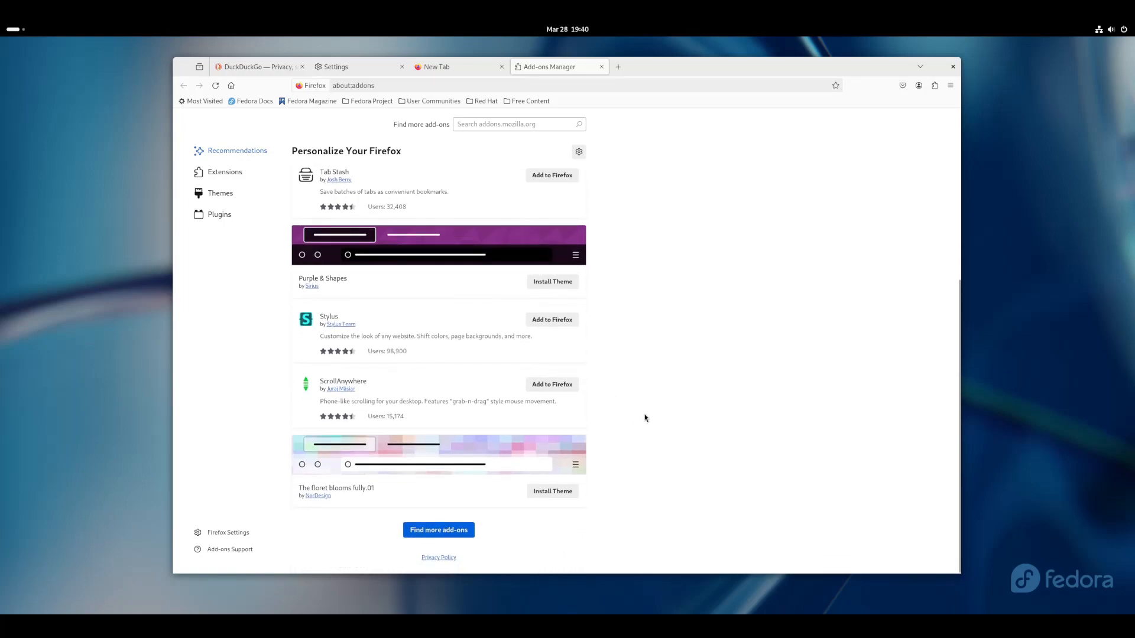
pyautogui.scroll(6, 644, 418)
pyautogui.scroll(-6, 631, 391)
pyautogui.scroll(6, 442, 329)
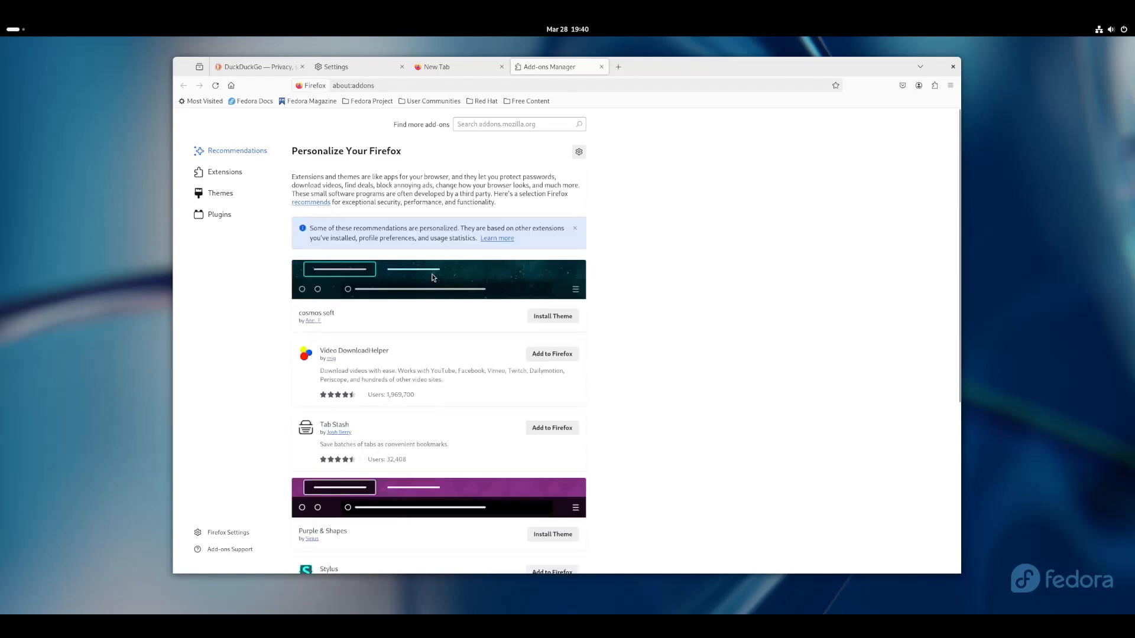
pyautogui.moveTo(611, 187); pyautogui.dragTo(616, 278)
pyautogui.click(614, 277)
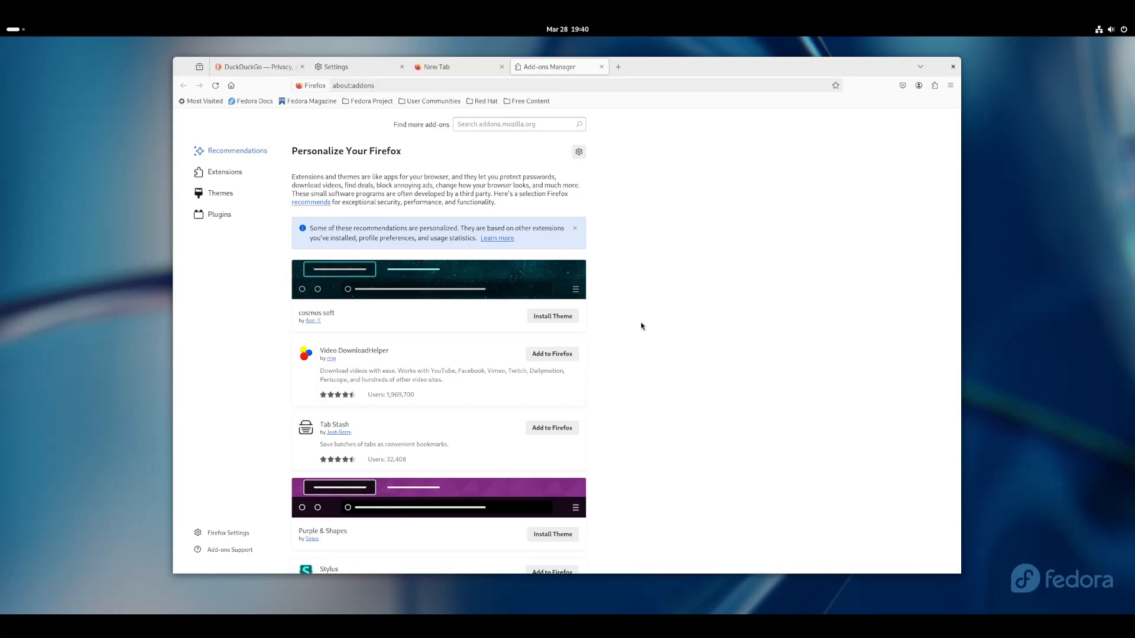
pyautogui.moveTo(453, 366); pyautogui.dragTo(651, 387)
pyautogui.click(655, 390)
pyautogui.scroll(-2, 525, 310)
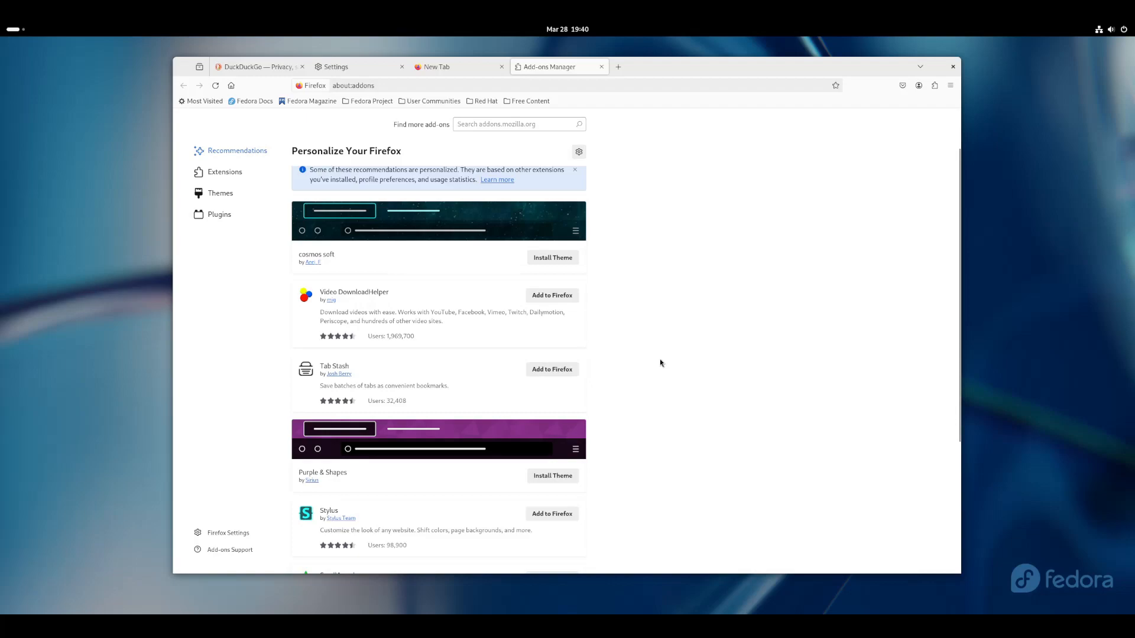
pyautogui.scroll(-4, 660, 362)
pyautogui.scroll(5, 658, 363)
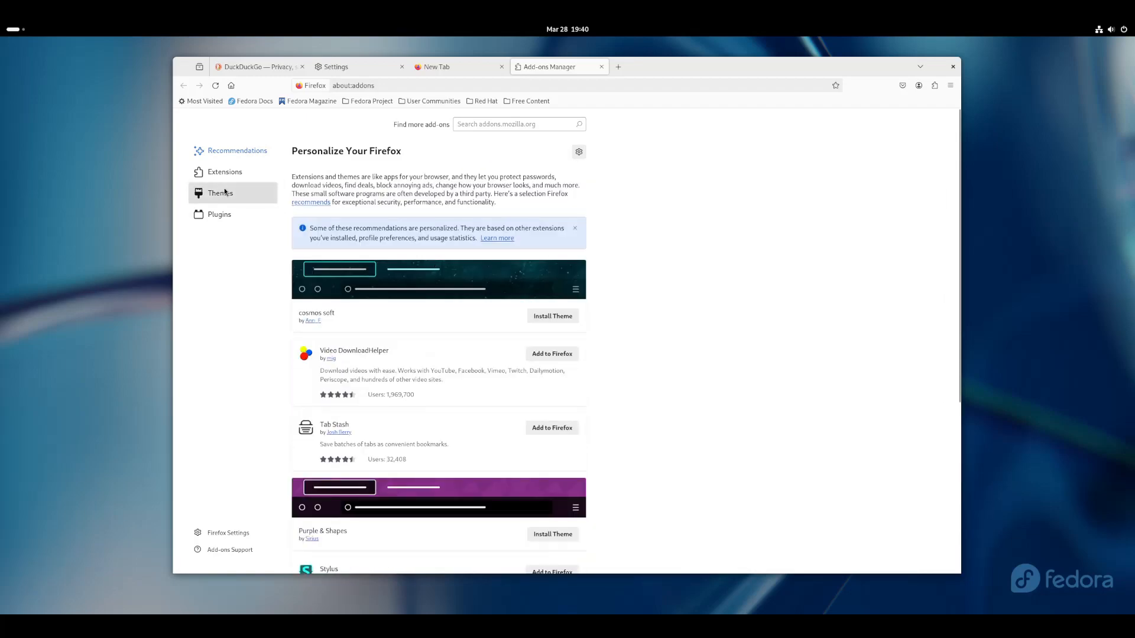
pyautogui.click(219, 214)
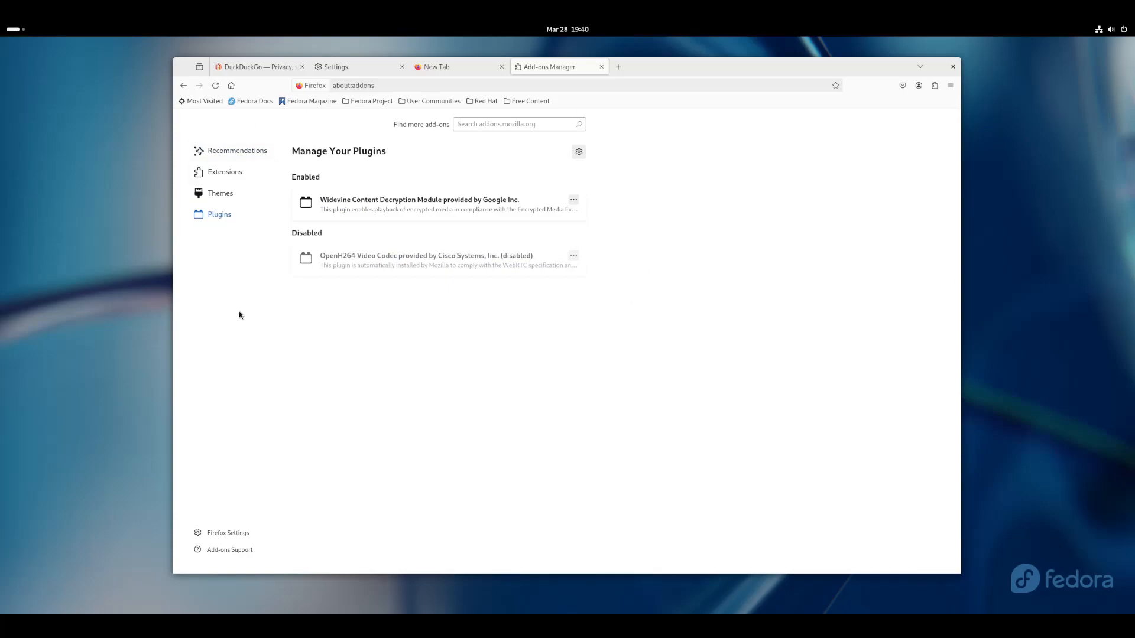
pyautogui.click(239, 153)
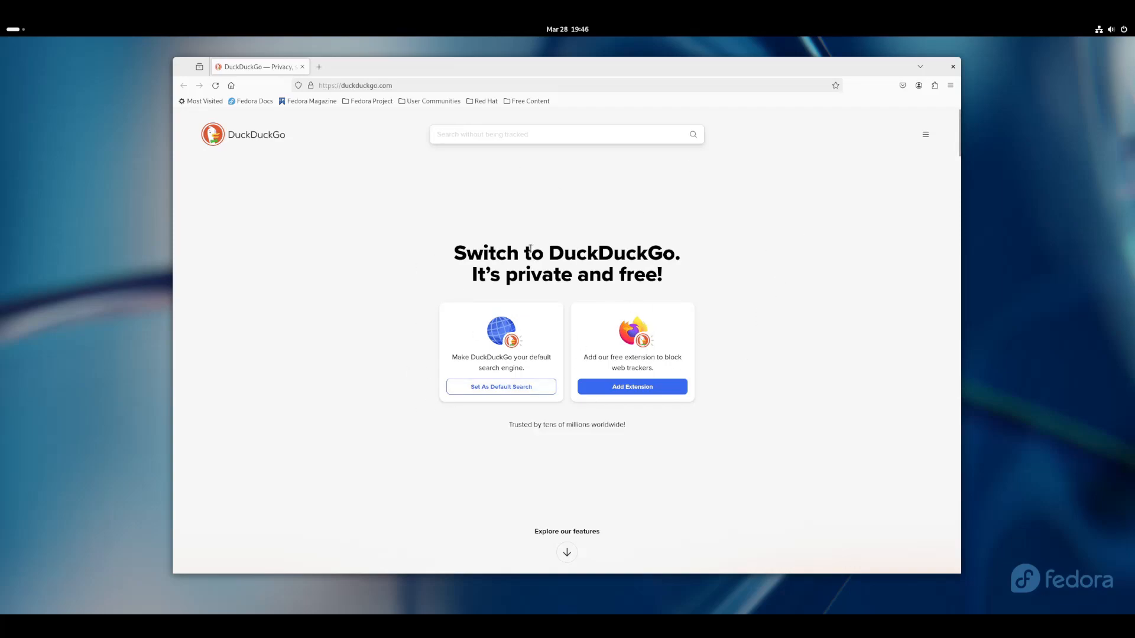
pyautogui.tripleClick(635, 255)
pyautogui.click(621, 228)
pyautogui.rightClick(578, 105)
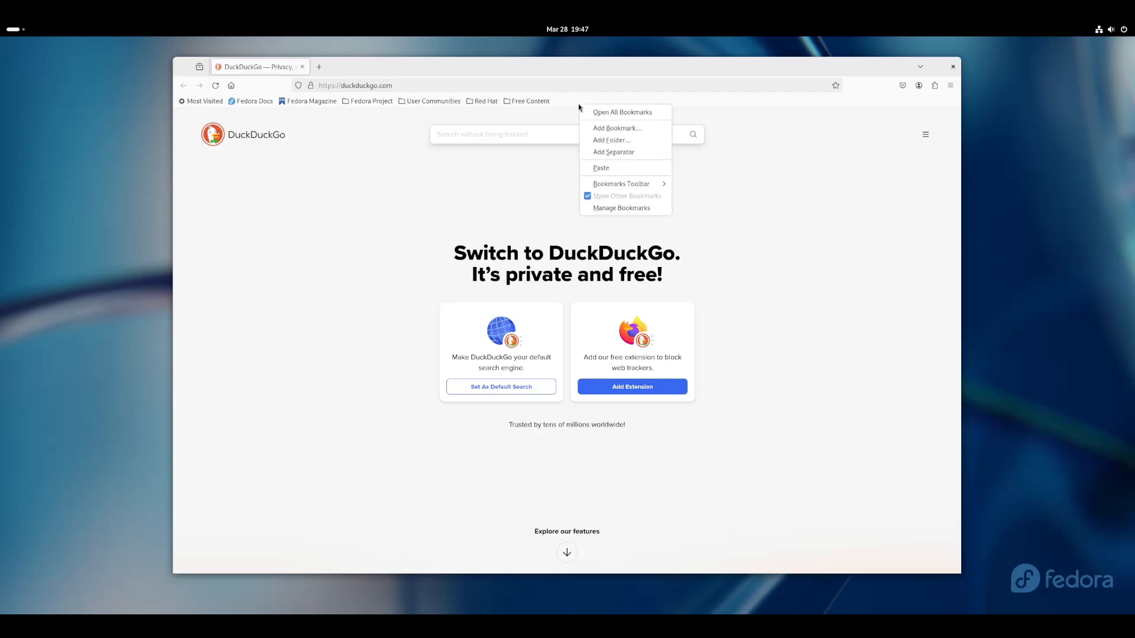
pyautogui.click(576, 102)
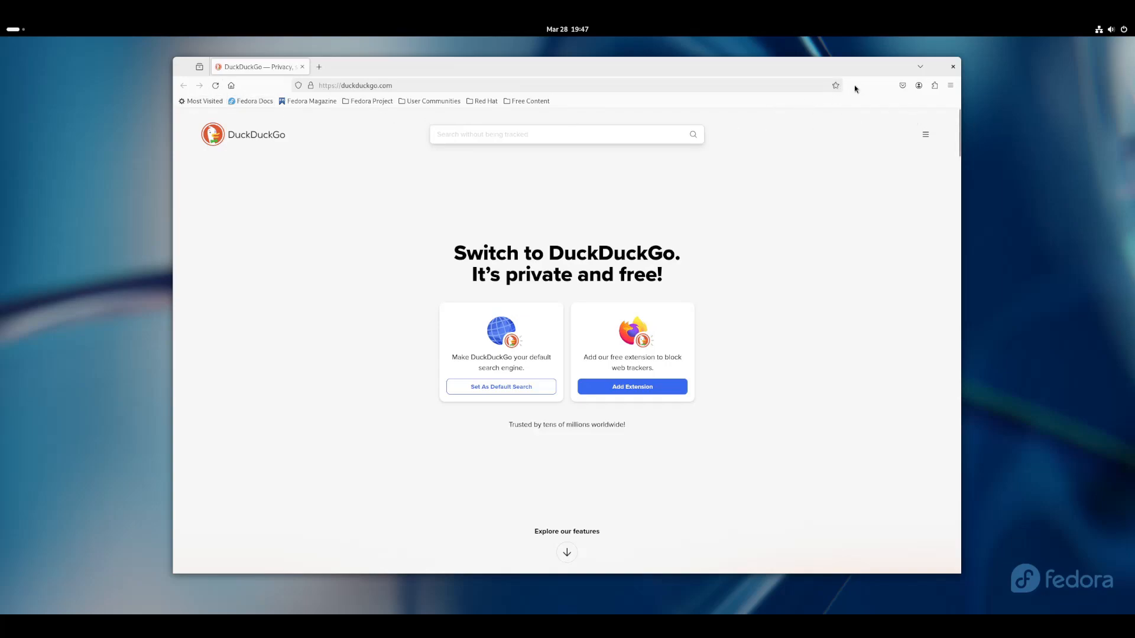
# - Set the Bookmarks Toolbar to Only Show on New Tab, check it on a new tab, and return to the DuckDuckGo page
pyautogui.rightClick(579, 102)
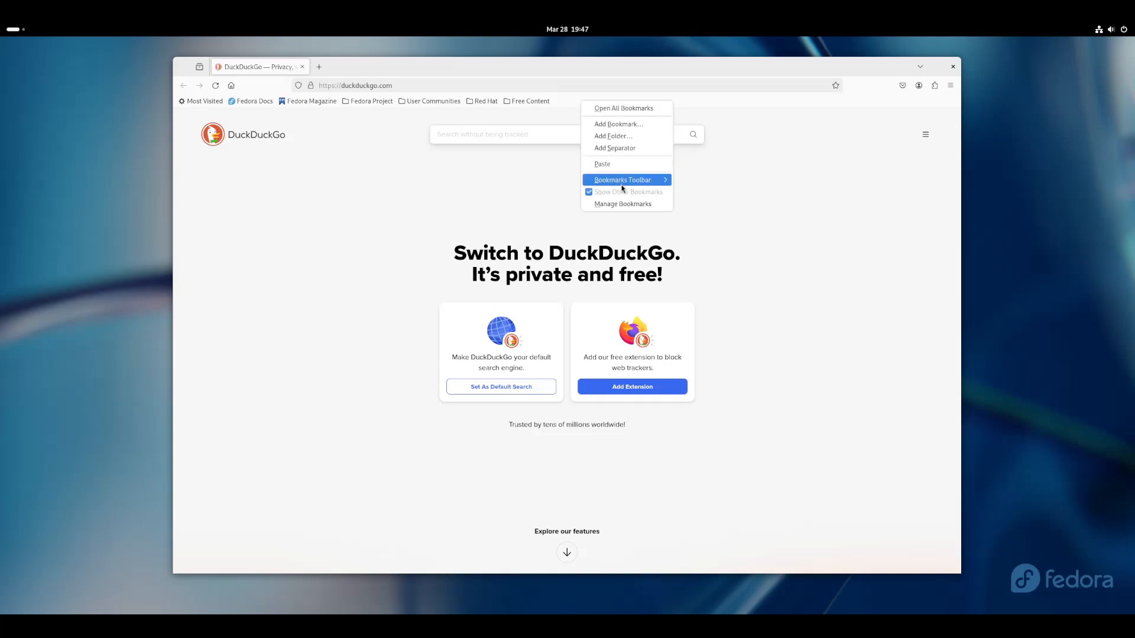
pyautogui.moveTo(632, 180)
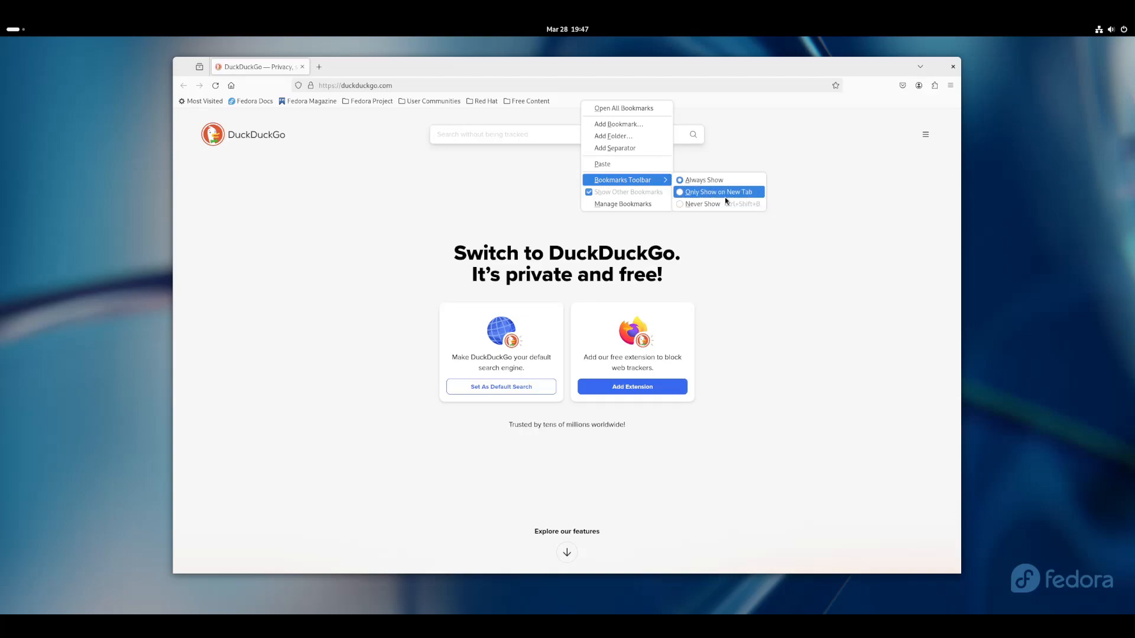
pyautogui.click(725, 197)
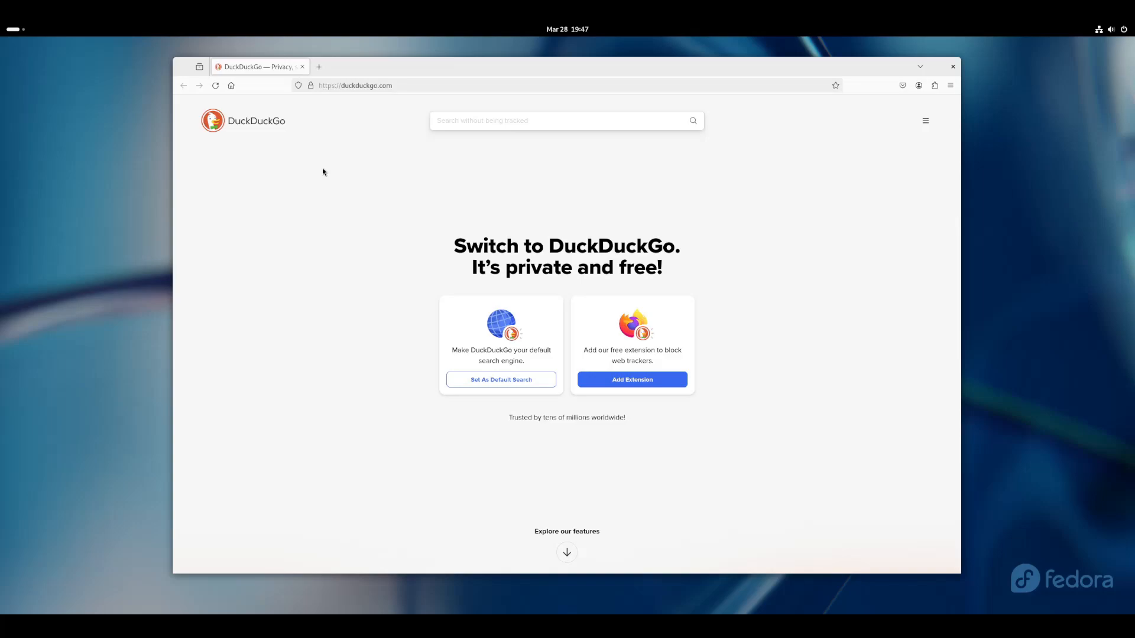
pyautogui.click(319, 72)
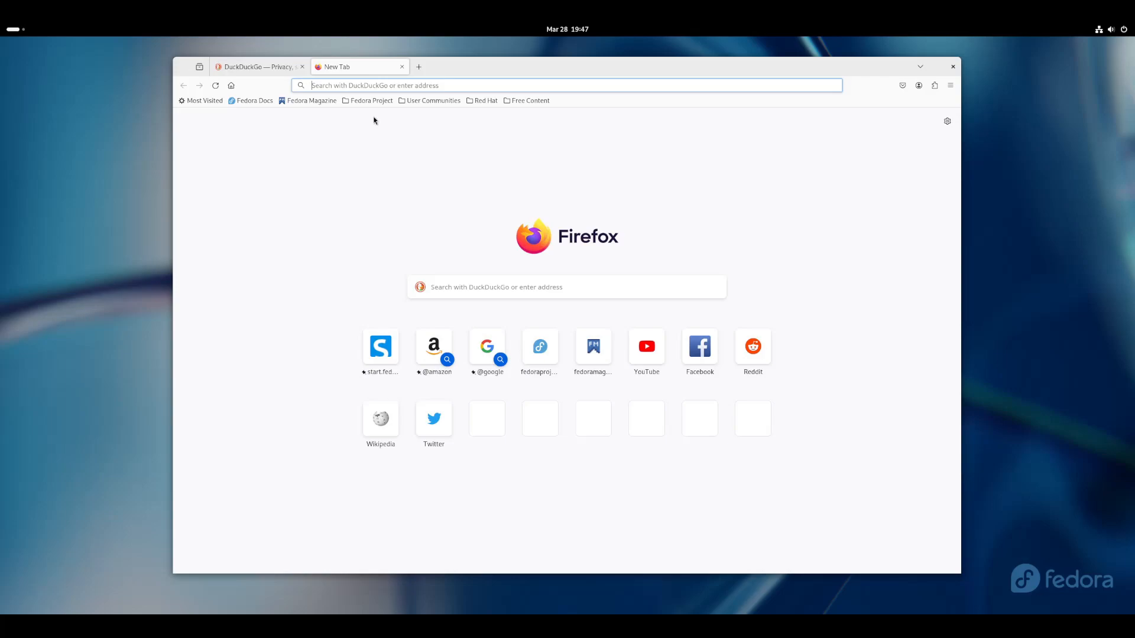
pyautogui.click(251, 68)
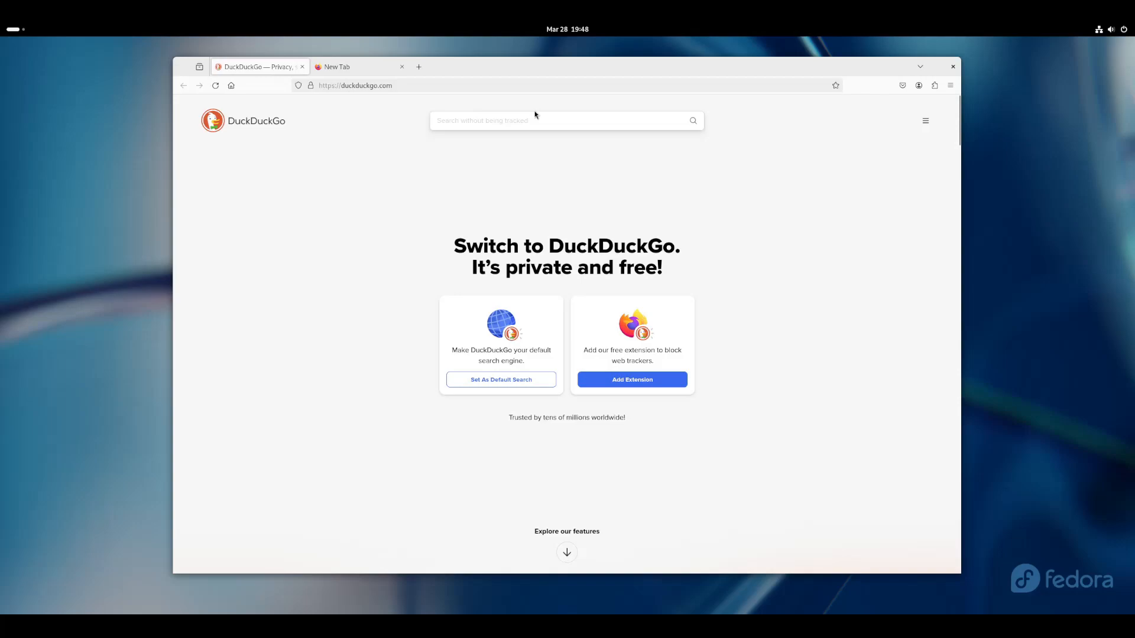
# - Set the Bookmarks Toolbar to Always Show while on the DuckDuckGo page
pyautogui.rightClick(856, 91)
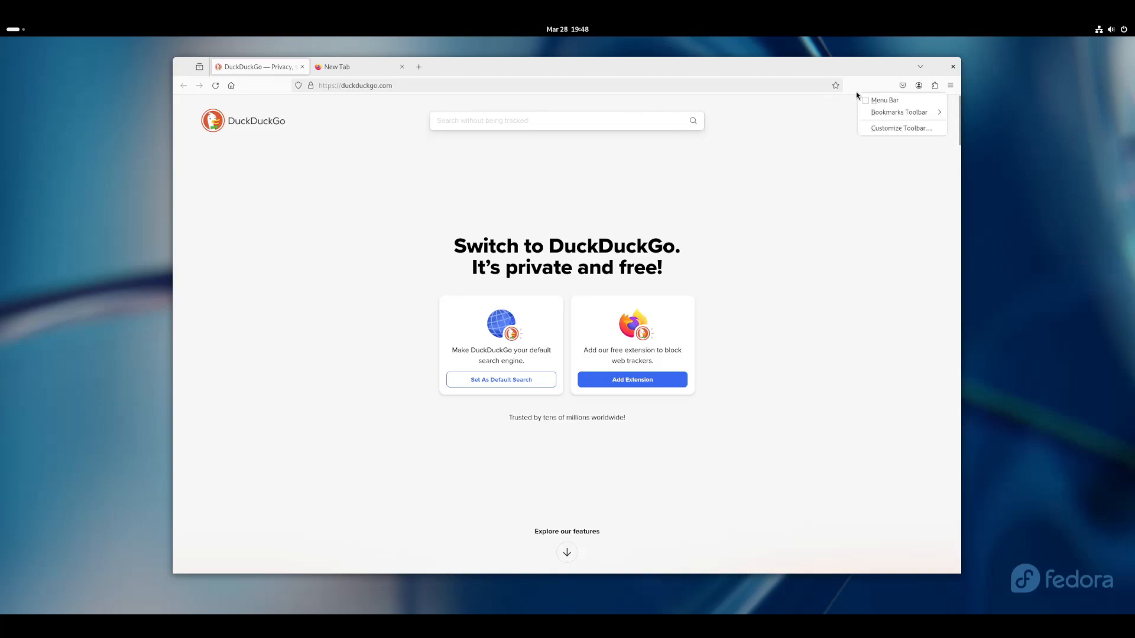
pyautogui.rightClick(861, 74)
pyautogui.click(845, 67)
pyautogui.rightClick(859, 83)
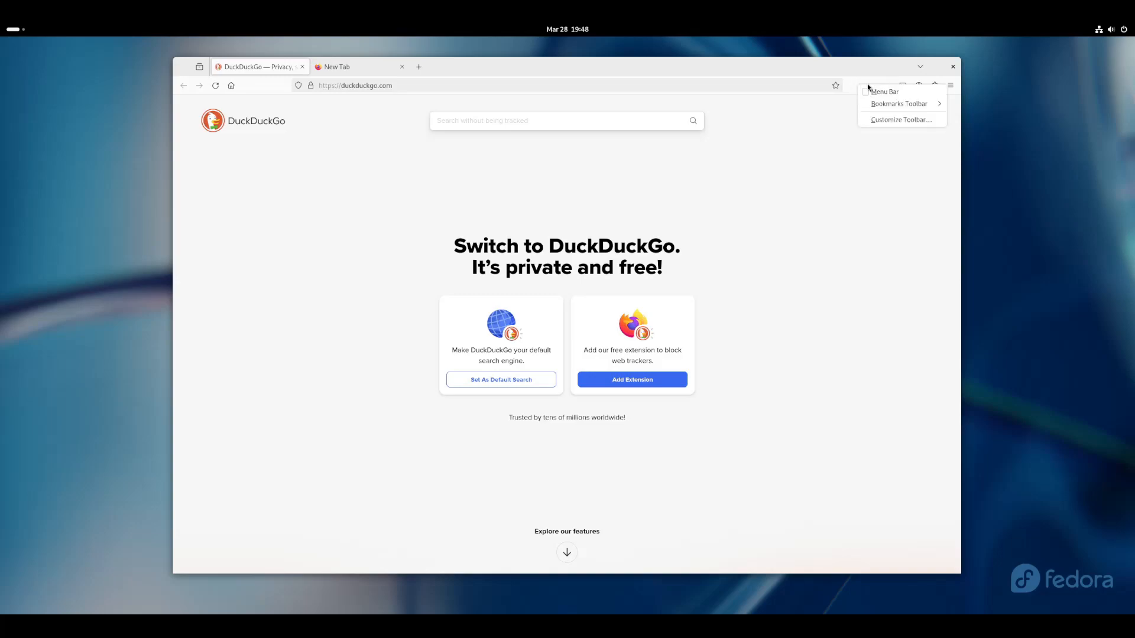
pyautogui.moveTo(881, 104)
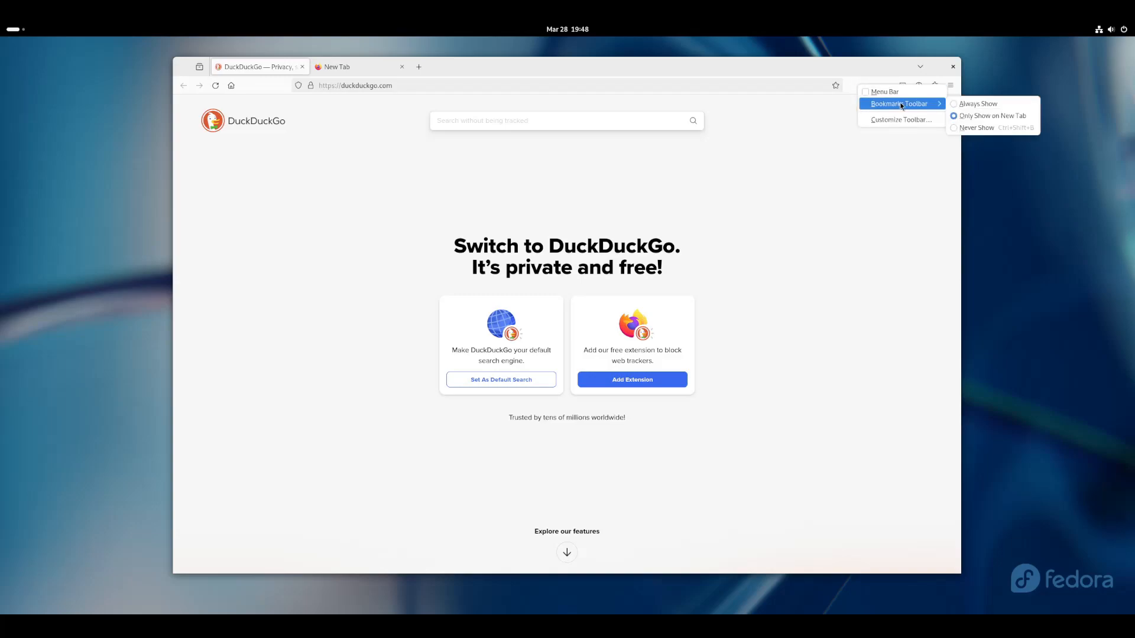
pyautogui.click(959, 105)
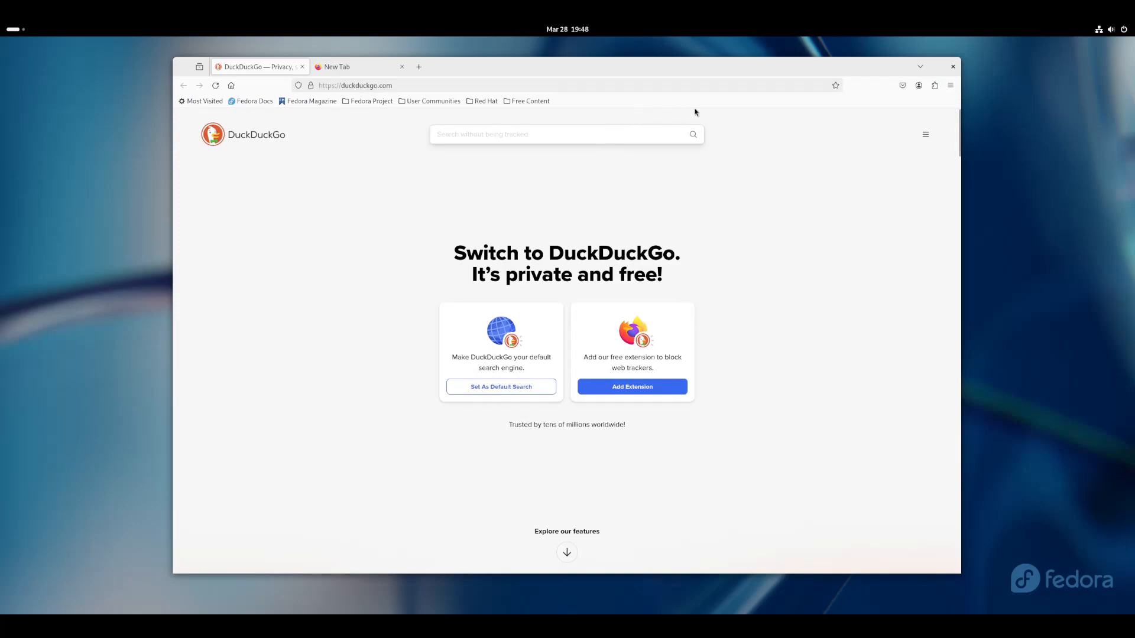
# - Switch the Bookmarks Toolbar back to Only Show on New Tab and go to the New Tab page
pyautogui.rightClick(736, 106)
pyautogui.moveTo(807, 184)
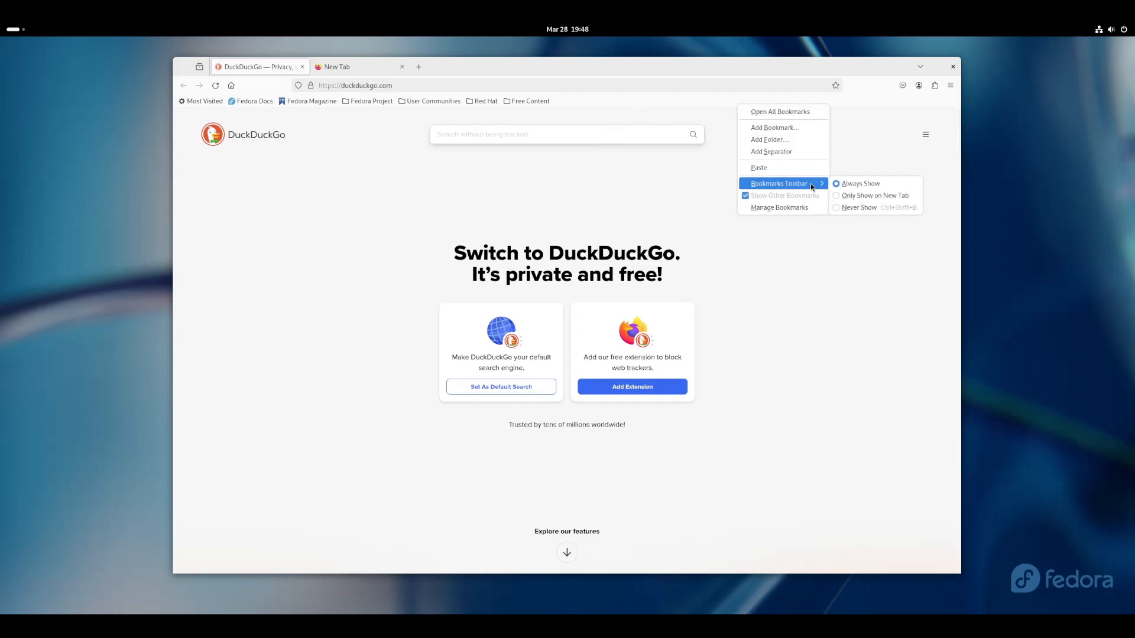
pyautogui.click(851, 197)
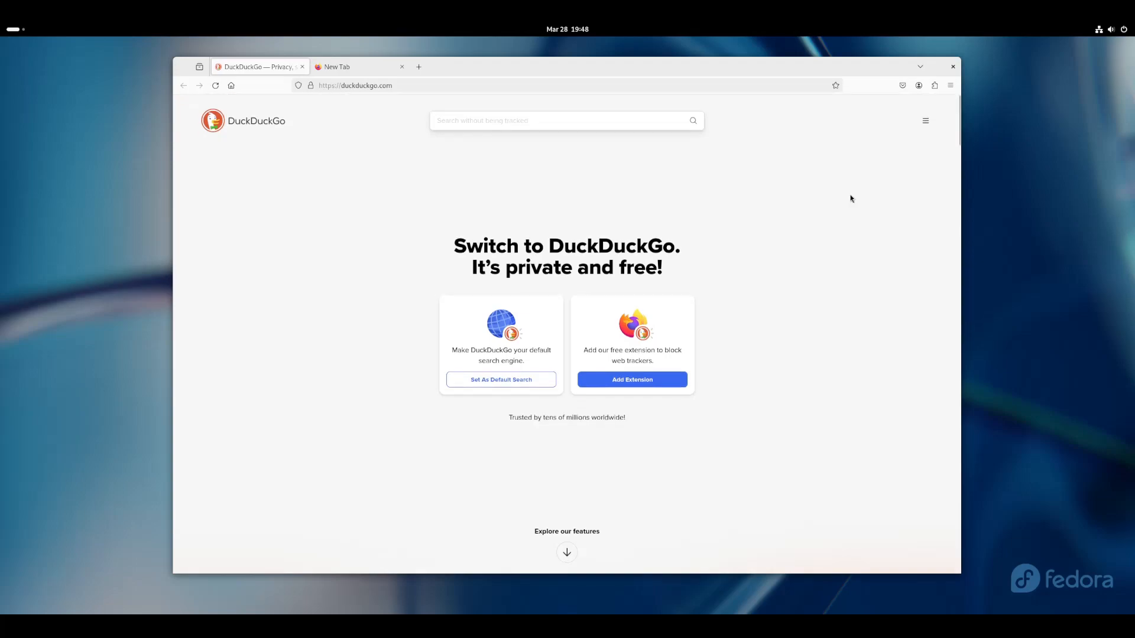
pyautogui.click(341, 69)
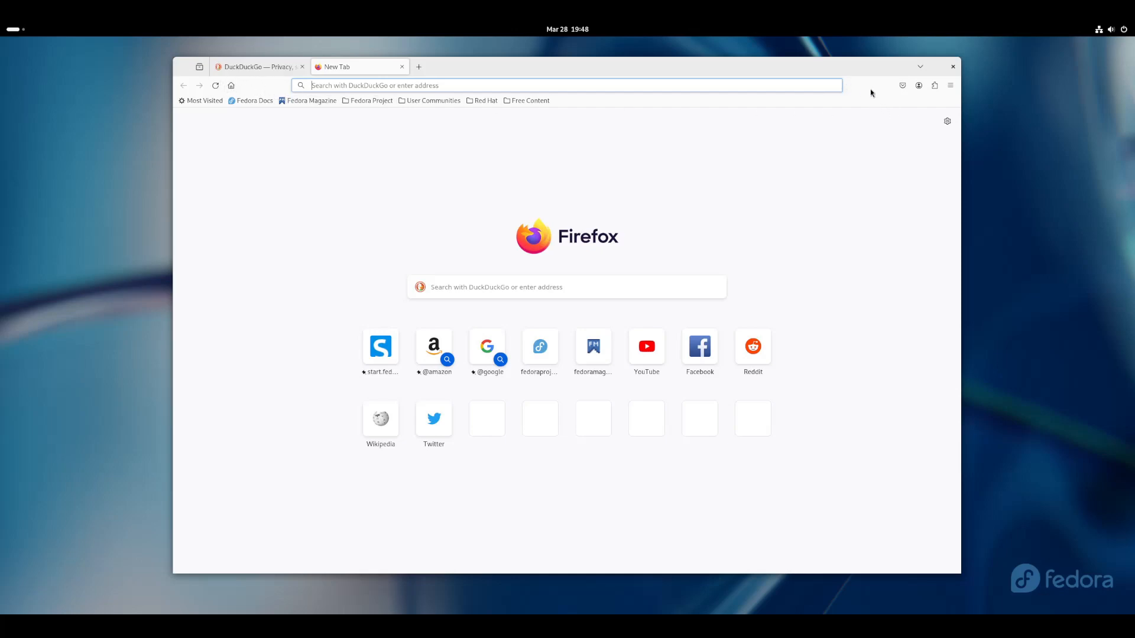
# - Start customizing the toolbar and place the Zoom Controls beside the Home button
pyautogui.rightClick(903, 88)
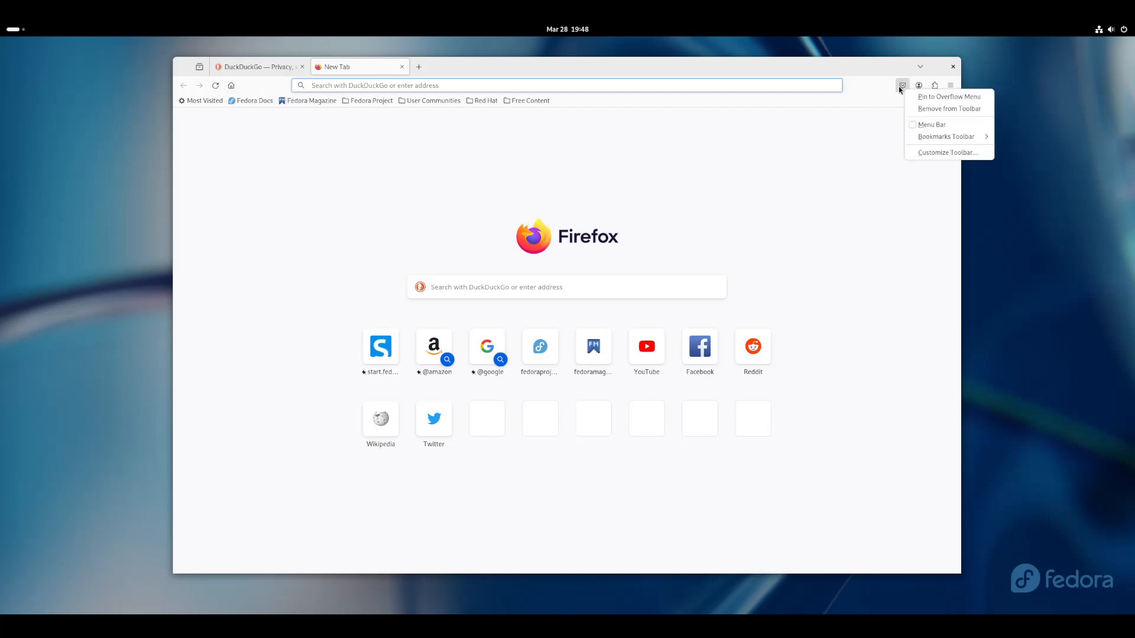
pyautogui.click(888, 89)
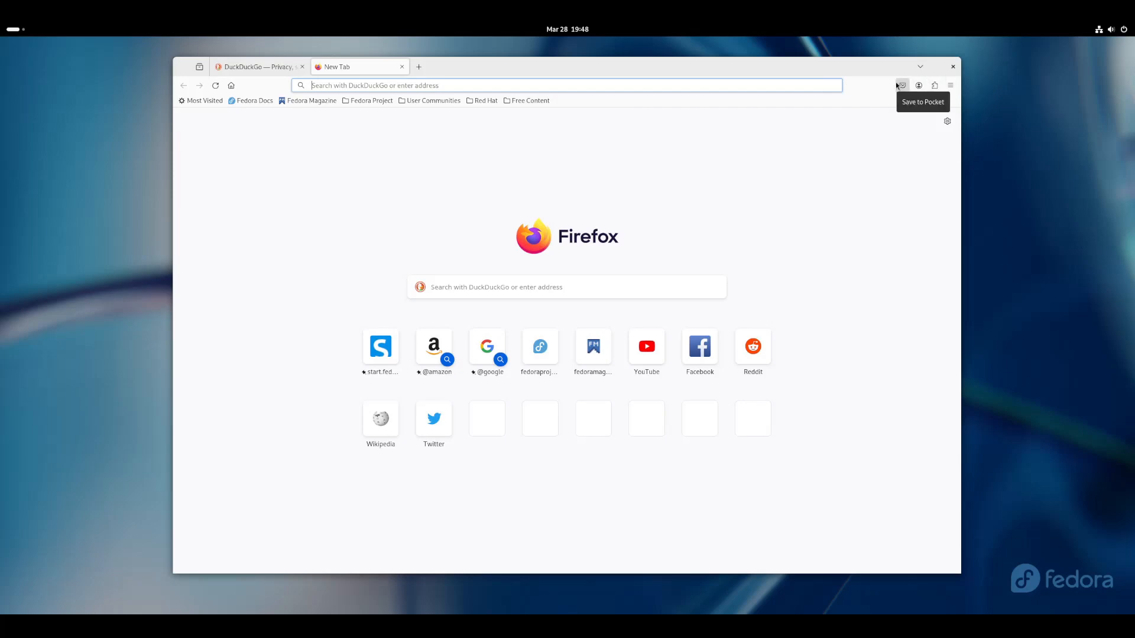
pyautogui.rightClick(897, 86)
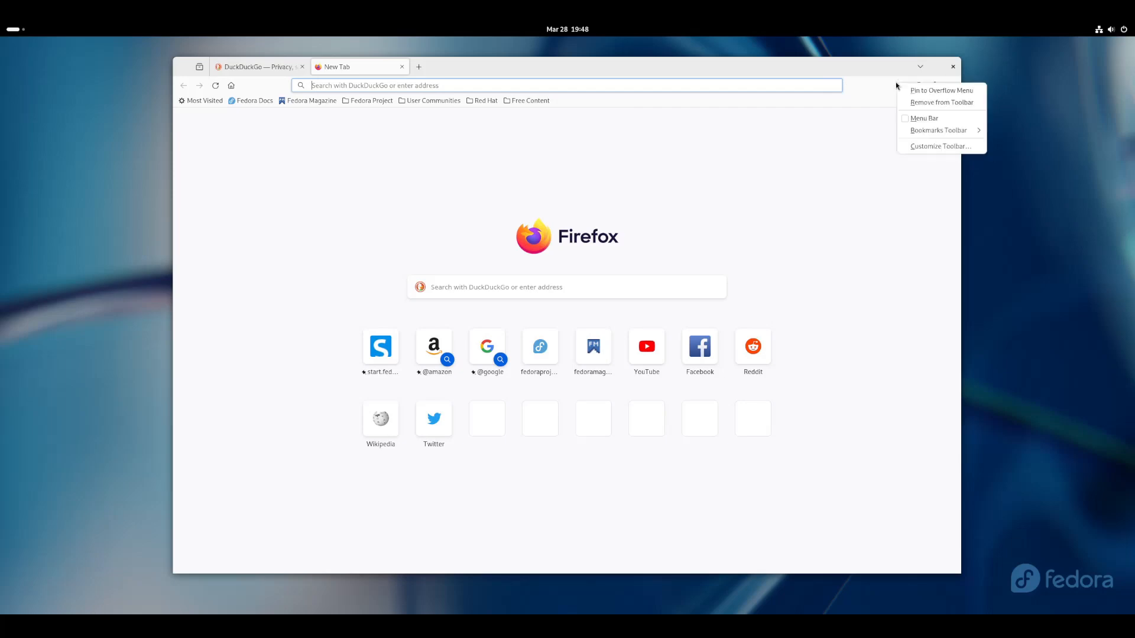
pyautogui.click(940, 146)
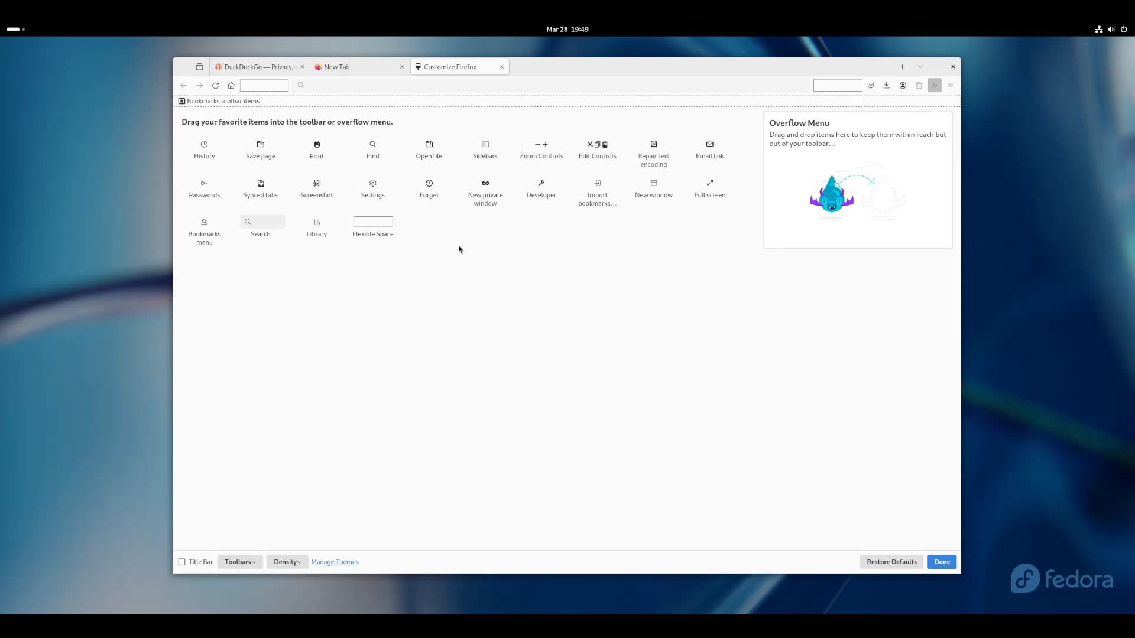
pyautogui.moveTo(547, 147); pyautogui.dragTo(266, 86)
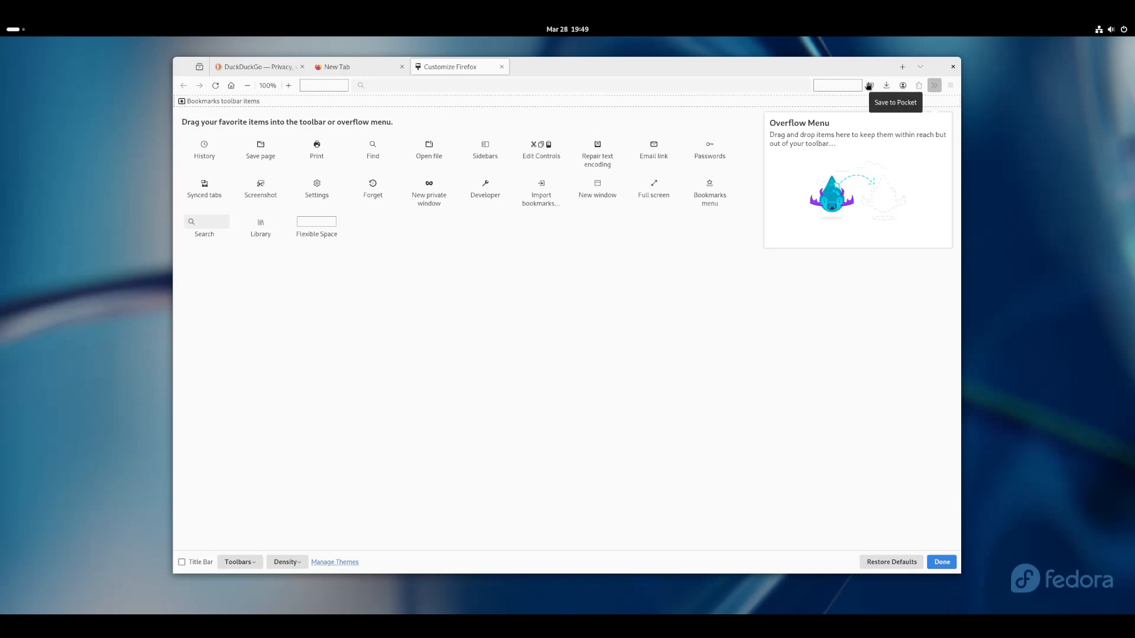
# - Remove Save to Pocket from the toolbar and add the Edit Controls just after the address bar
pyautogui.moveTo(869, 86); pyautogui.dragTo(608, 234)
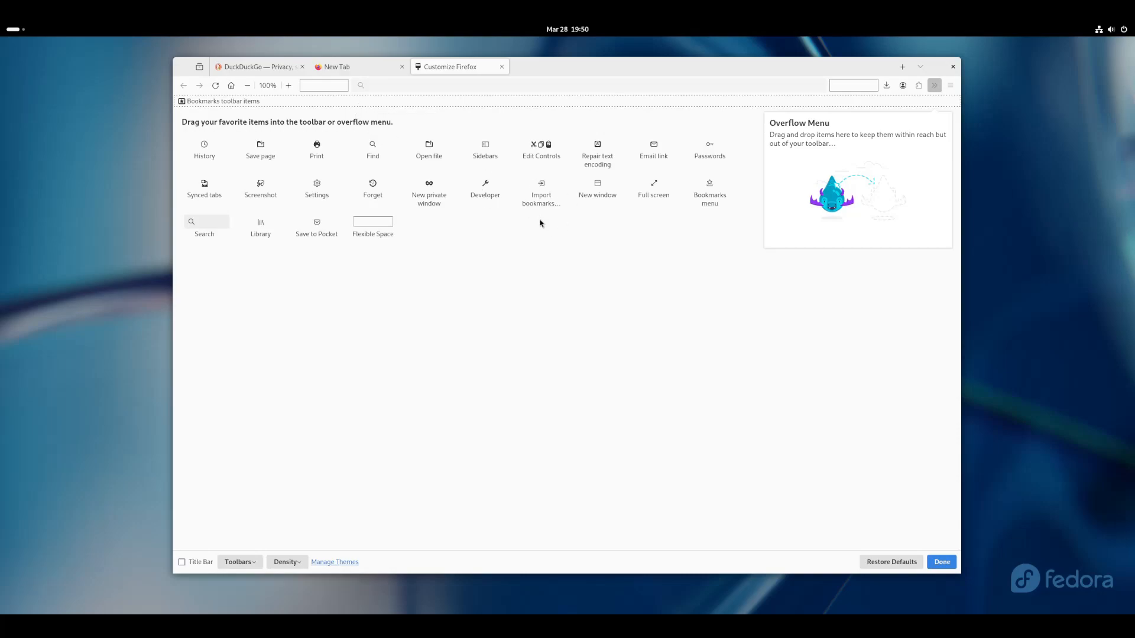
pyautogui.moveTo(539, 144); pyautogui.dragTo(815, 87)
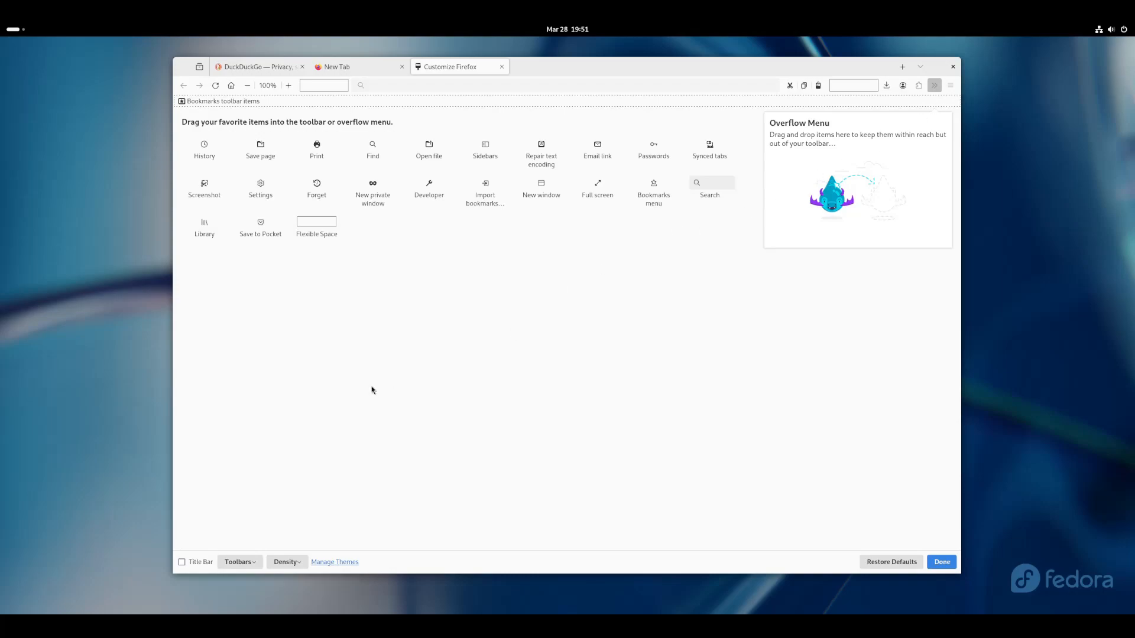
# - Set the toolbar density to Touch
pyautogui.click(298, 565)
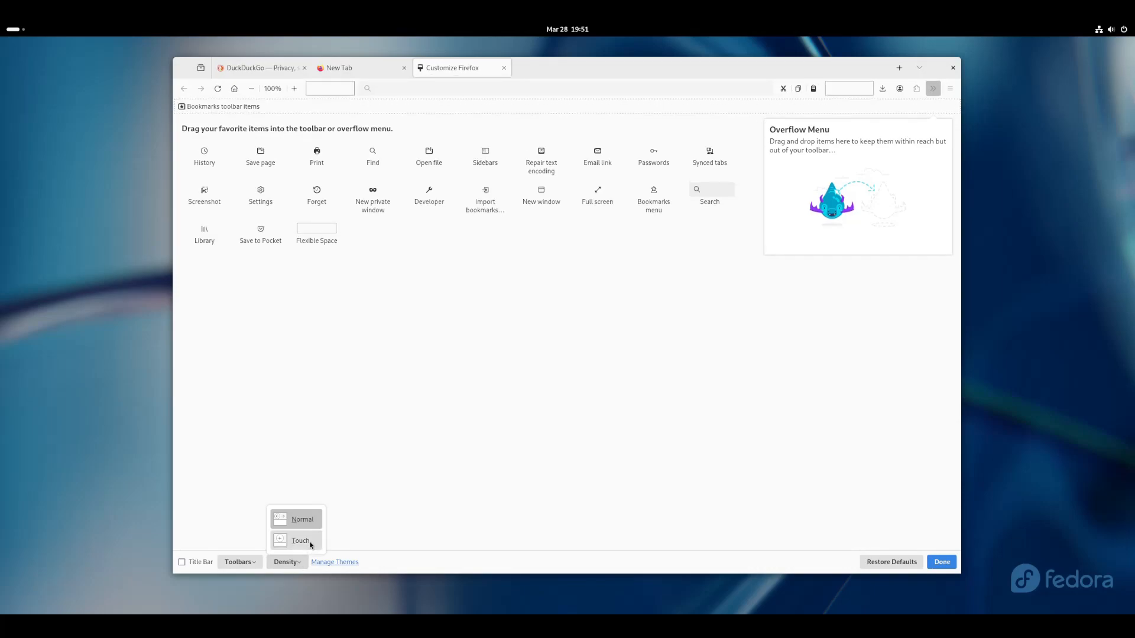
pyautogui.click(305, 541)
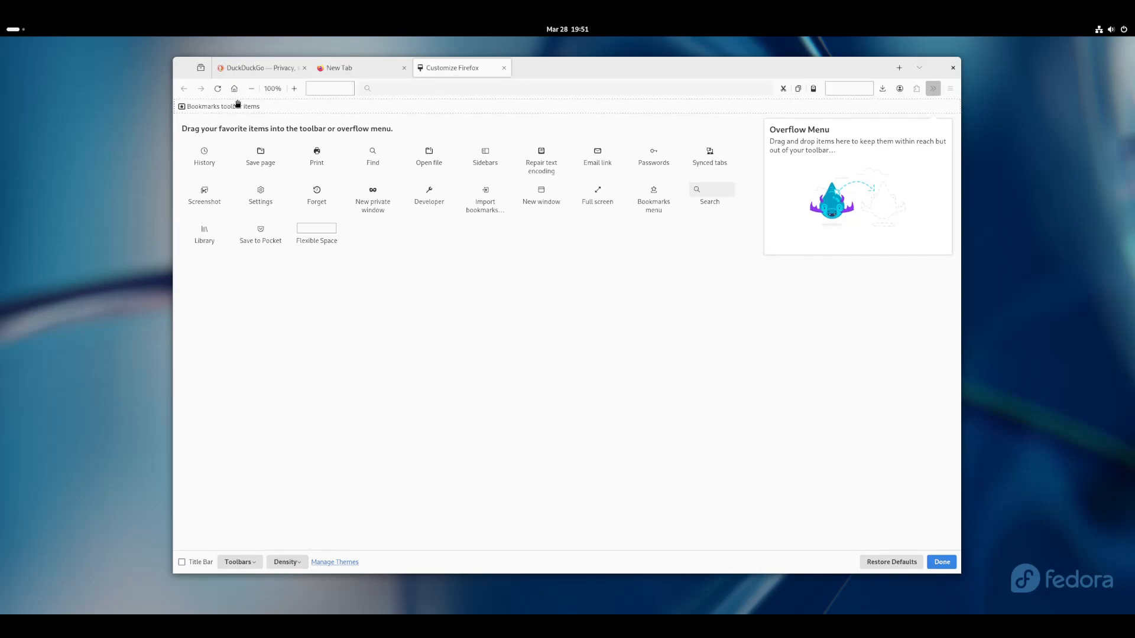
# - Set the toolbar density to Normal and look at which toolbars can be shown
pyautogui.click(293, 562)
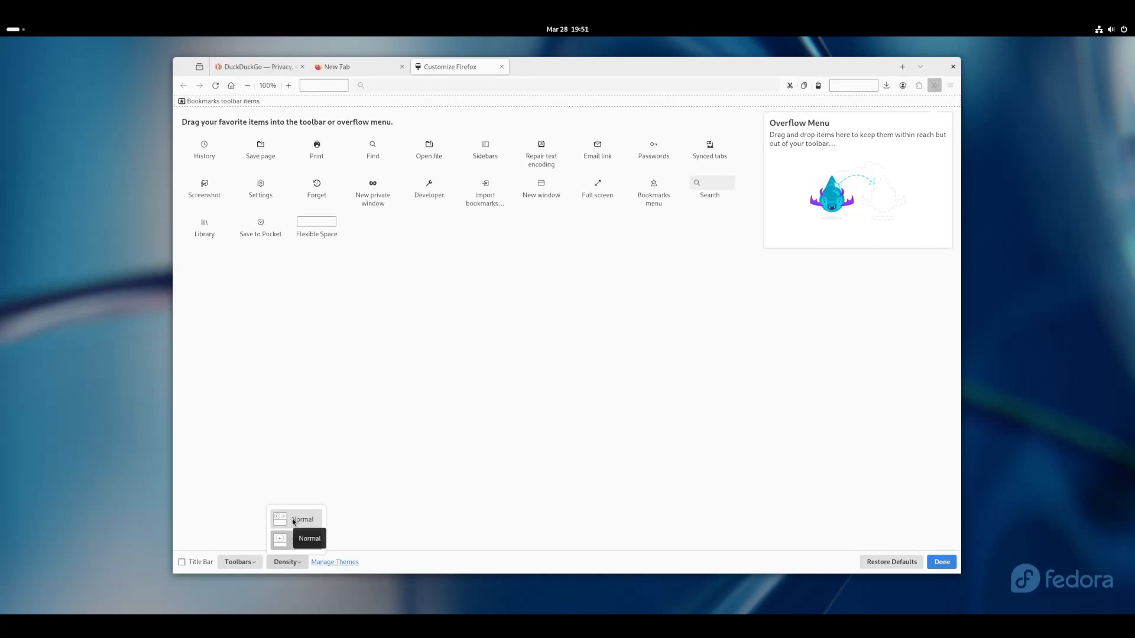
pyautogui.click(292, 519)
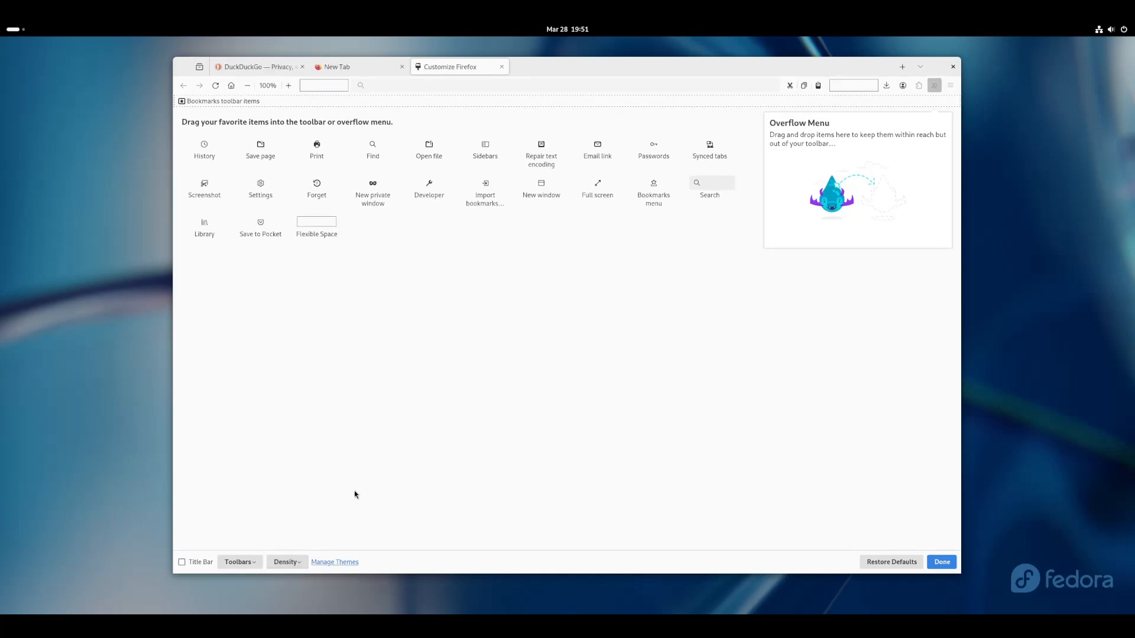
pyautogui.click(248, 566)
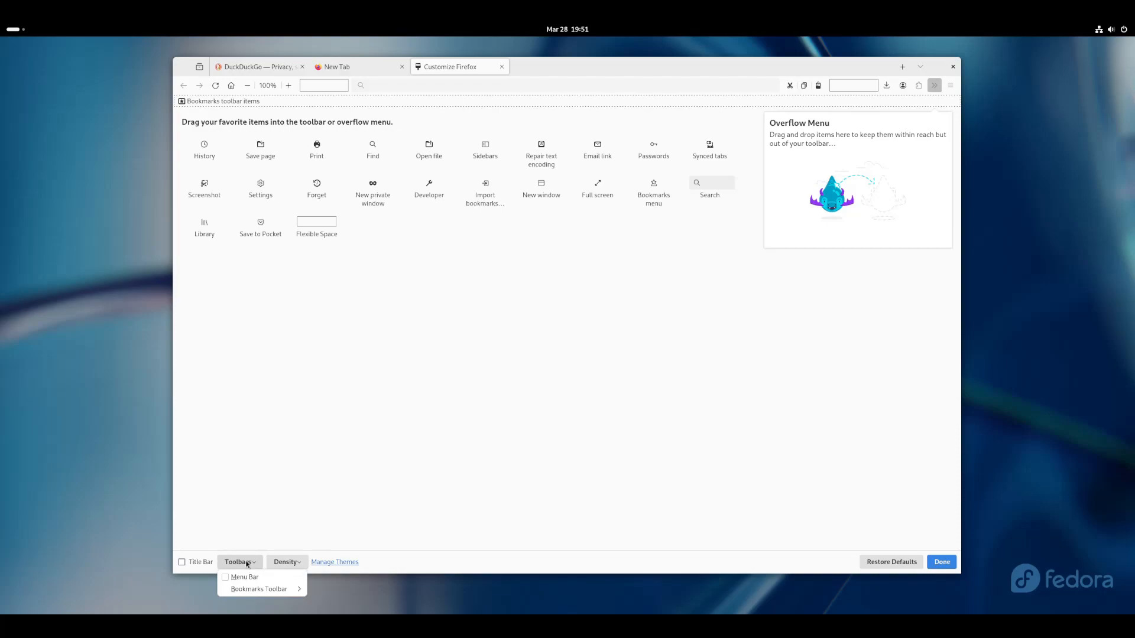
pyautogui.click(247, 563)
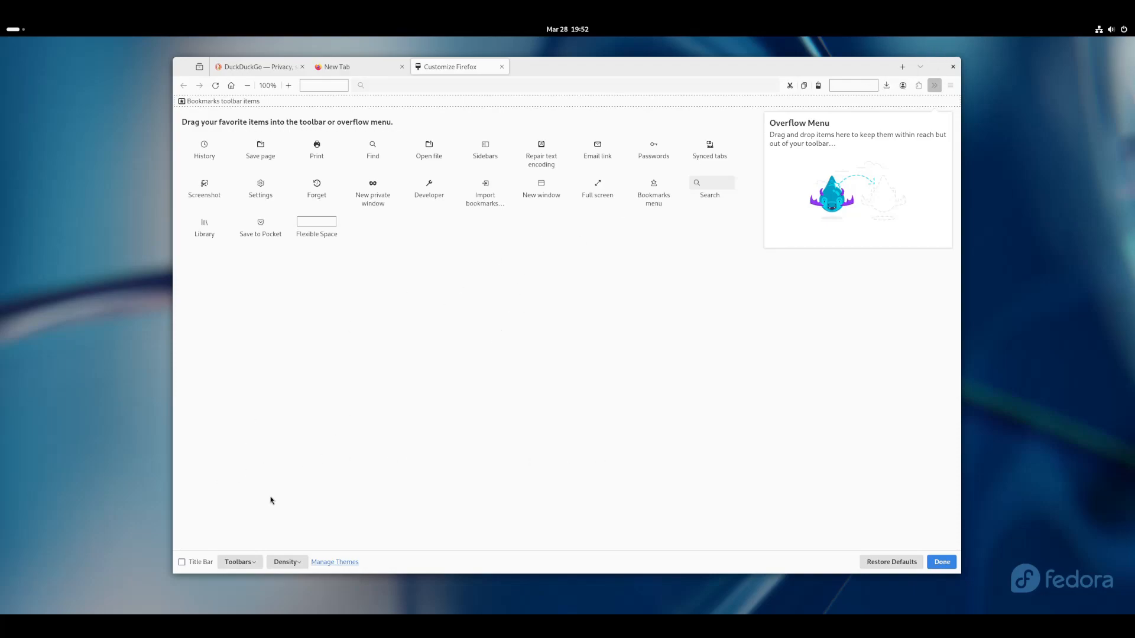
# - Try out the title bar by enabling it, moving the window with it, and disabling it again
pyautogui.click(198, 562)
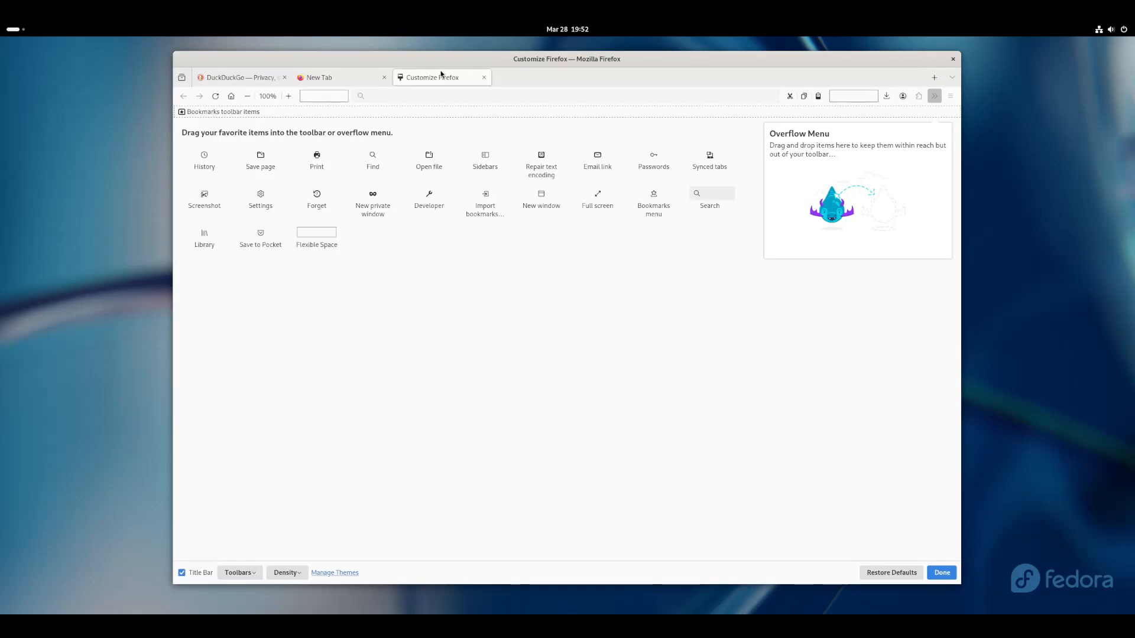
pyautogui.moveTo(490, 53); pyautogui.dragTo(465, 53)
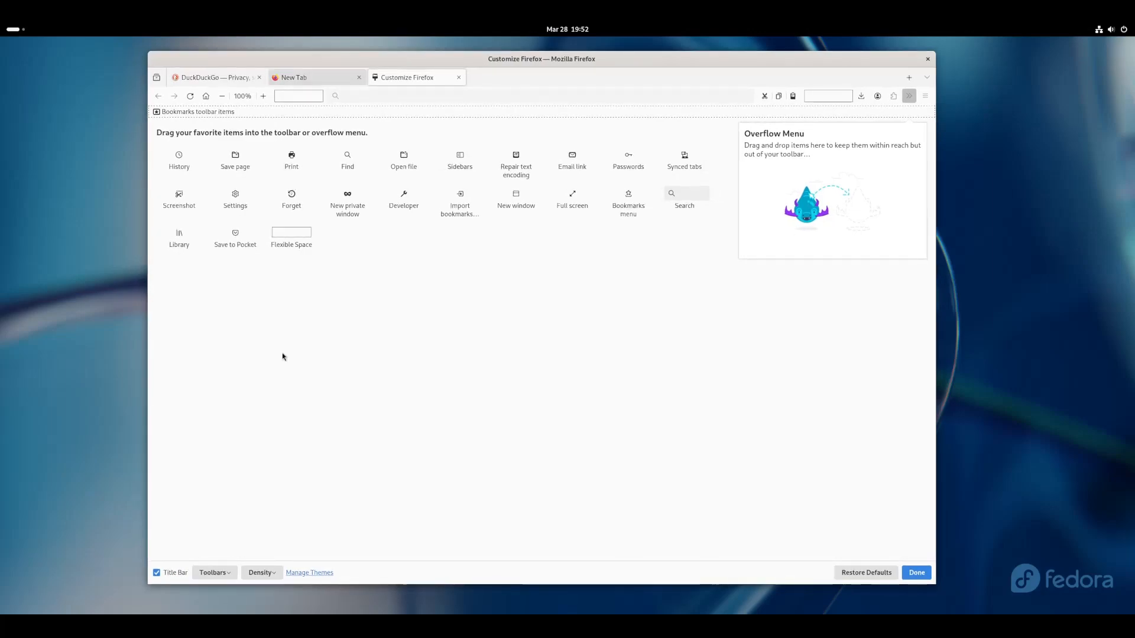
pyautogui.click(169, 573)
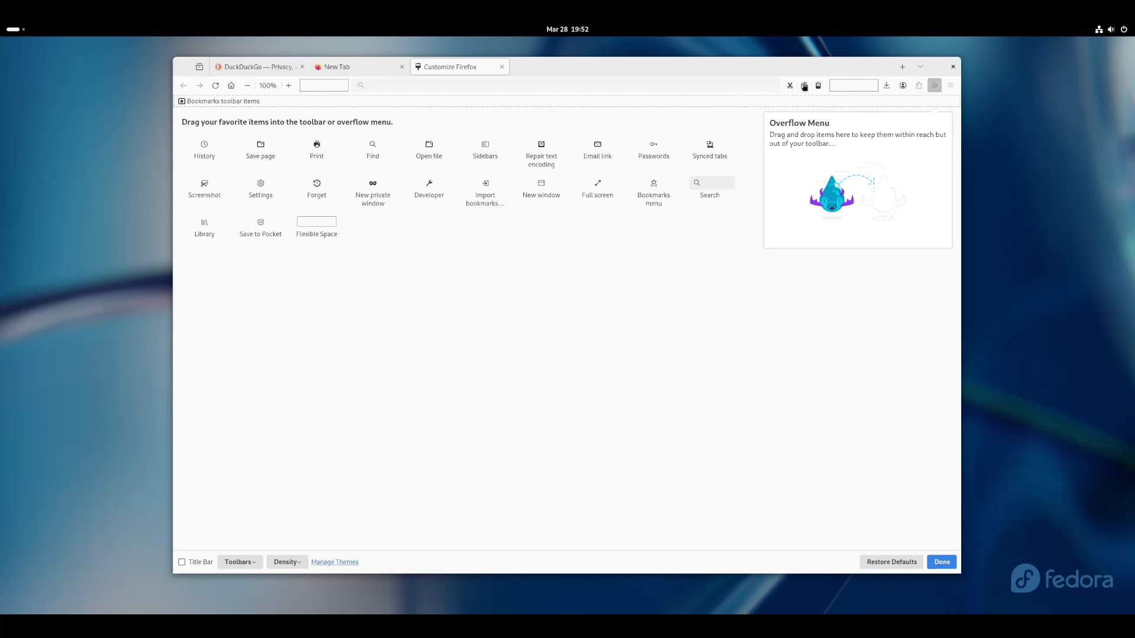
# - Remove the Edit Controls and the Zoom Controls from the toolbar
pyautogui.moveTo(805, 87); pyautogui.dragTo(449, 248)
pyautogui.moveTo(271, 85); pyautogui.dragTo(516, 230)
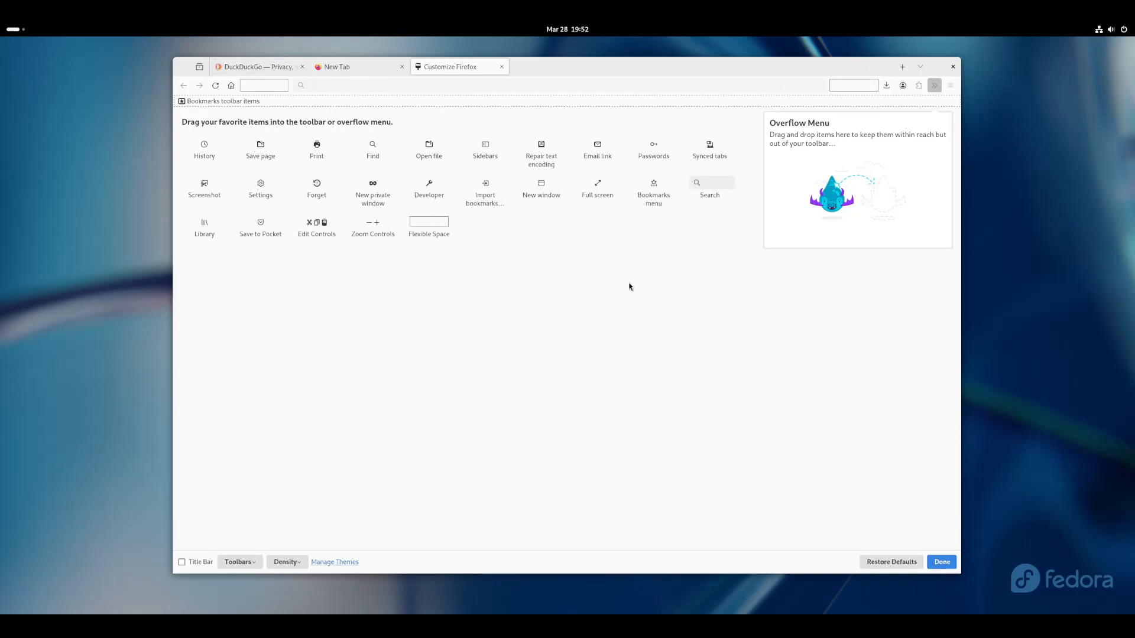
# - Try to take the flexible space after the address bar and the Back button off the toolbar
pyautogui.moveTo(855, 86); pyautogui.dragTo(535, 220)
pyautogui.moveTo(430, 222); pyautogui.dragTo(511, 247)
pyautogui.moveTo(183, 85); pyautogui.dragTo(544, 233)
pyautogui.moveTo(196, 90)
pyautogui.mouseDown()
pyautogui.moveTo(224, 89)
pyautogui.moveTo(175, 89)
pyautogui.moveTo(216, 88)
pyautogui.moveTo(498, 208)
pyautogui.moveTo(444, 212)
pyautogui.moveTo(483, 188)
pyautogui.moveTo(305, 215)
pyautogui.moveTo(215, 86)
pyautogui.mouseUp()
# - Put Save to Pocket back on the toolbar just before Downloads and finish customizing
pyautogui.moveTo(260, 224); pyautogui.dragTo(871, 89)
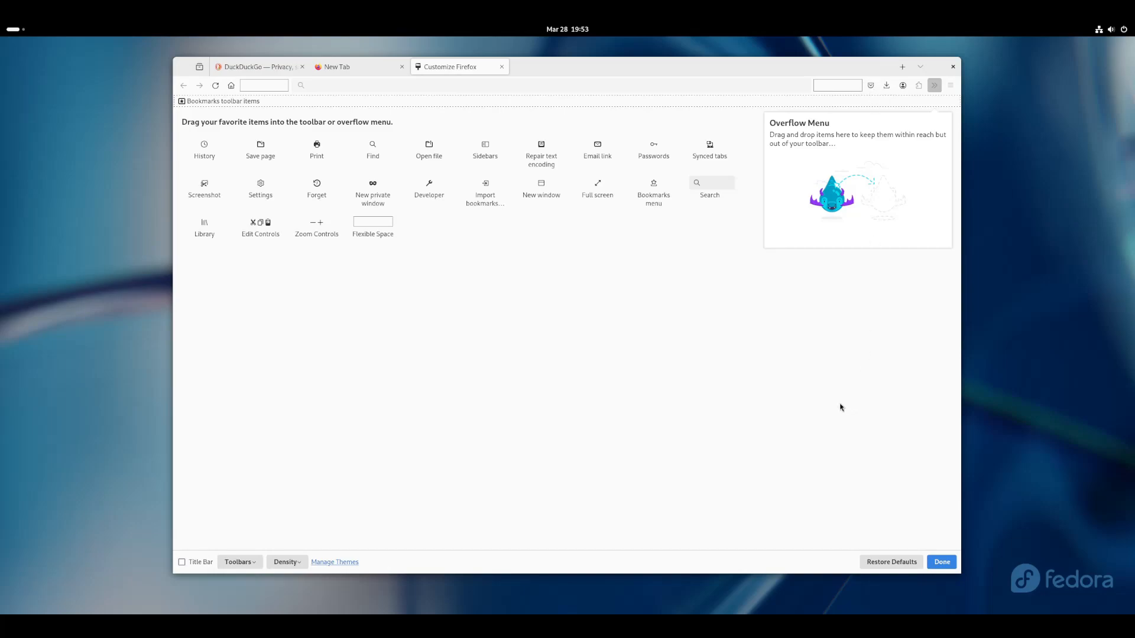
pyautogui.click(941, 563)
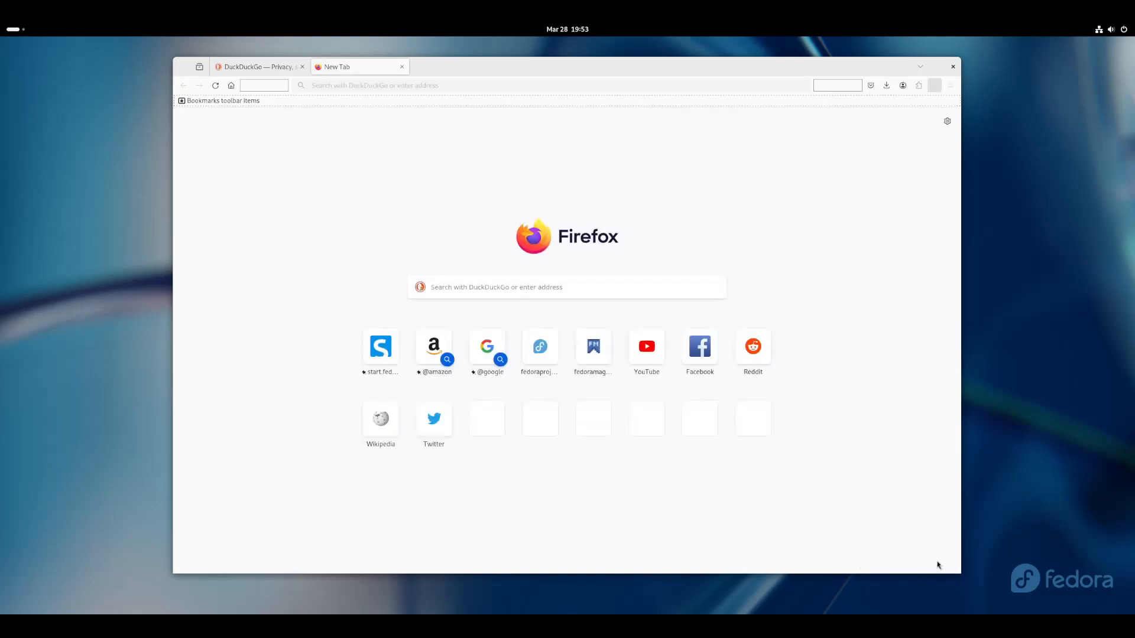